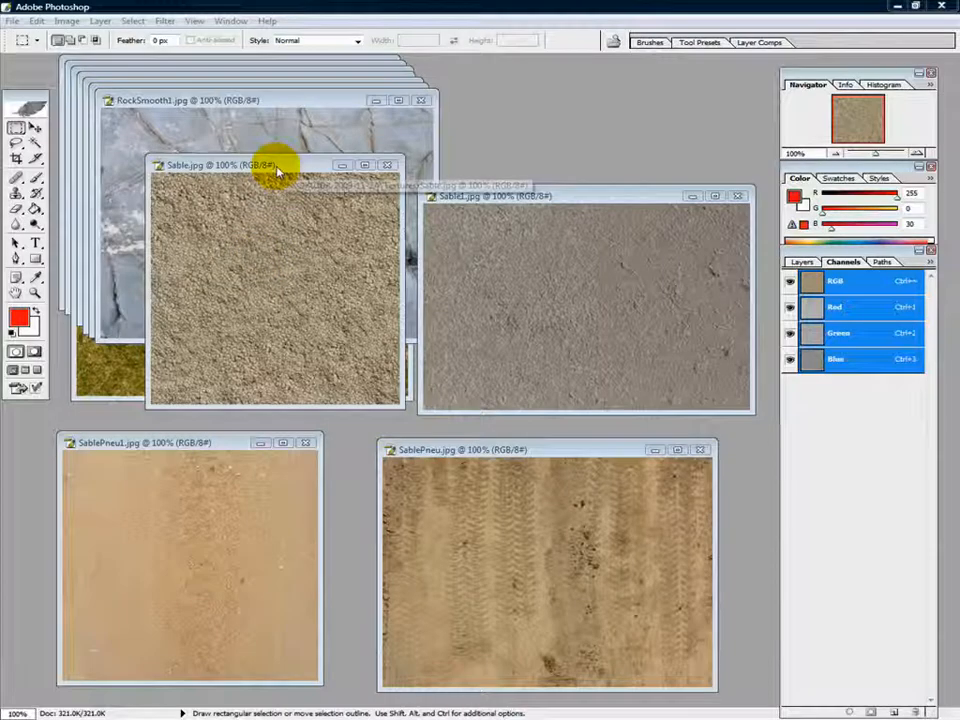
- Resize the Sable.jpg image to 512 pixels wide and 512 pixels high
click(275, 165)
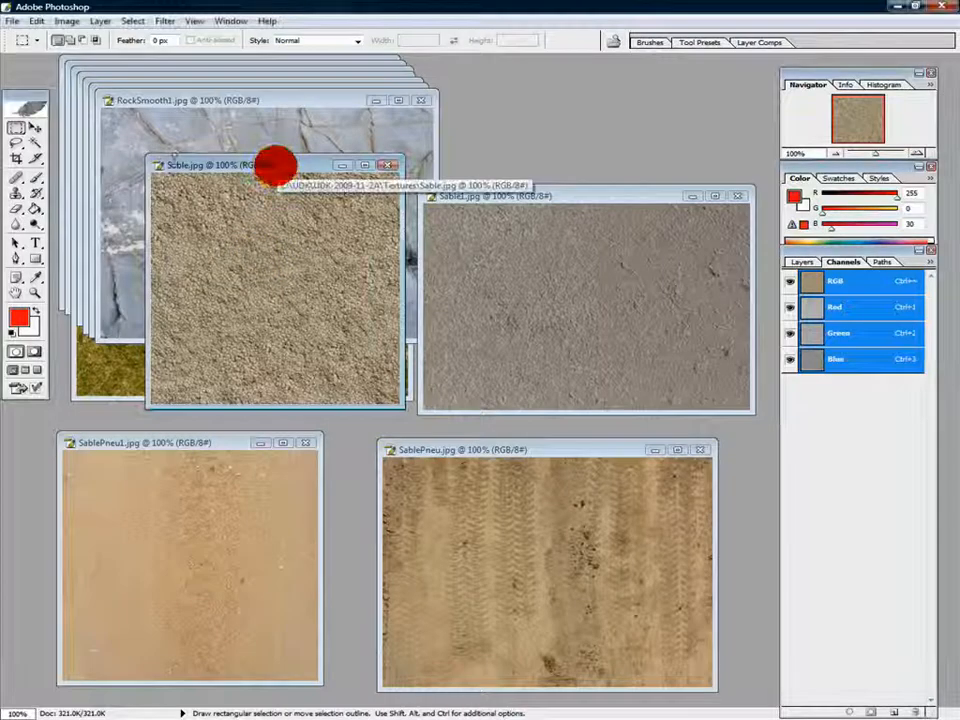
click(68, 21)
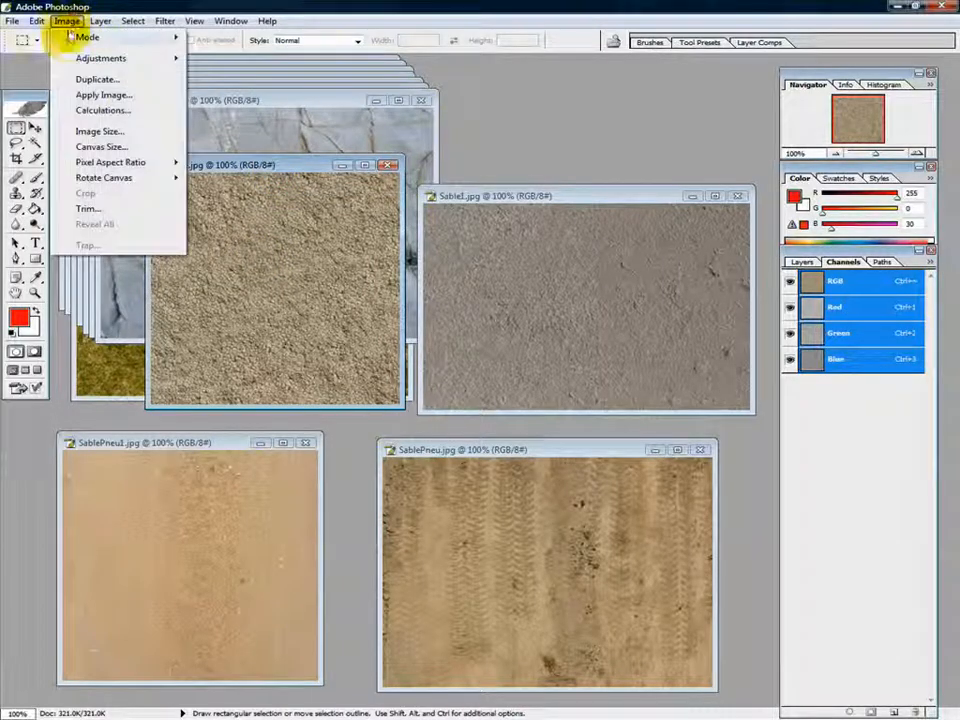
click(100, 131)
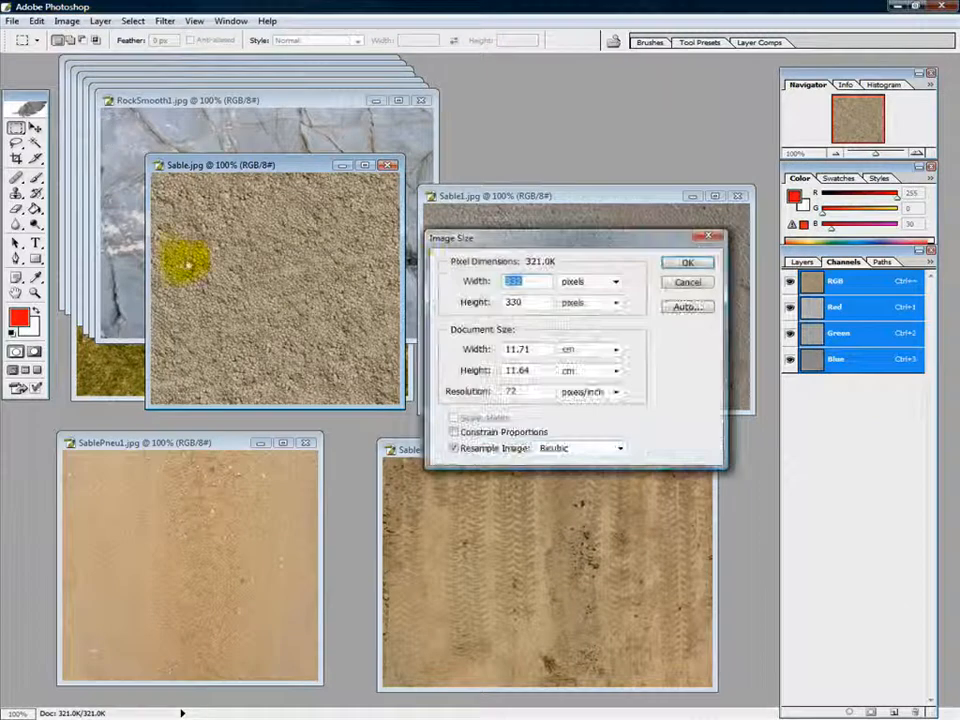
drag(527, 280, 476, 285)
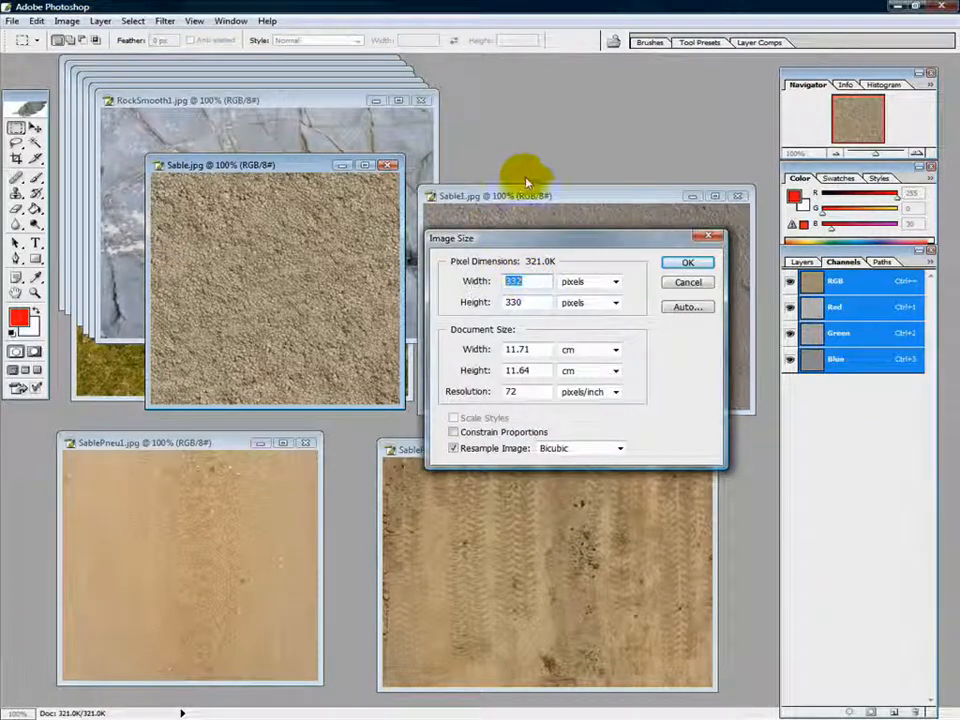
text(512)
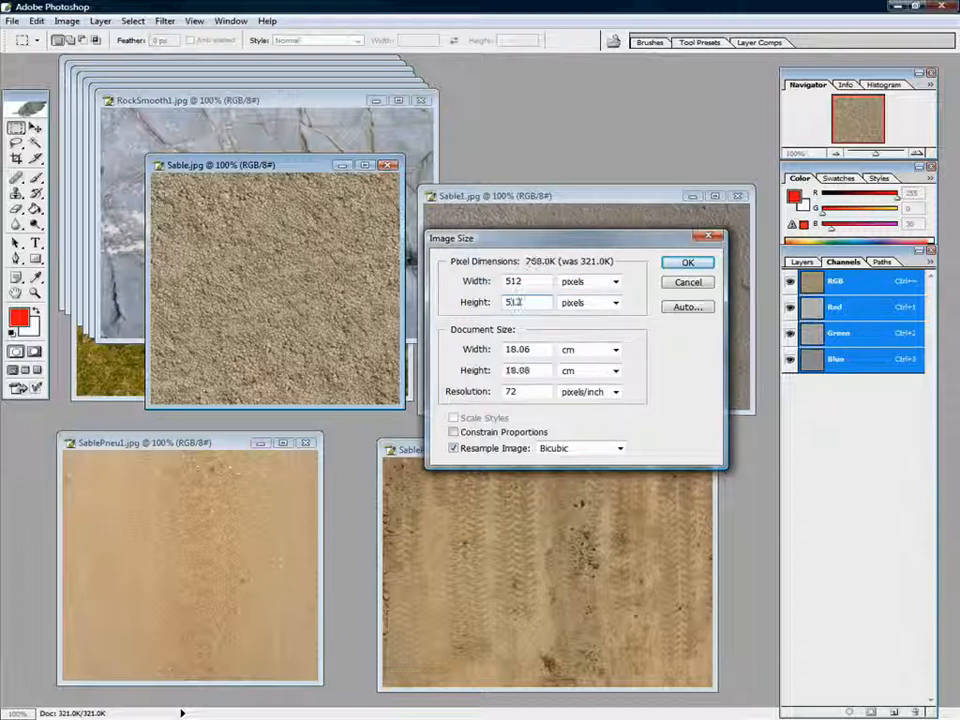
key(Return)
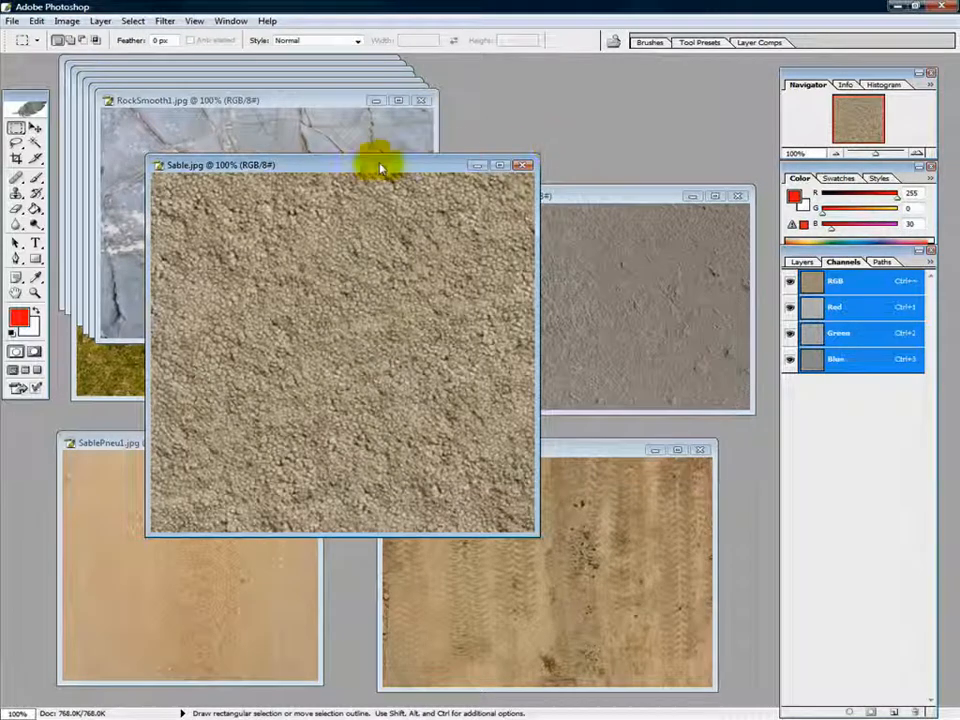
- Save the resized sand texture in Targa format as Sable.tga in the Textures folder at 32 bits/pixel
click(13, 21)
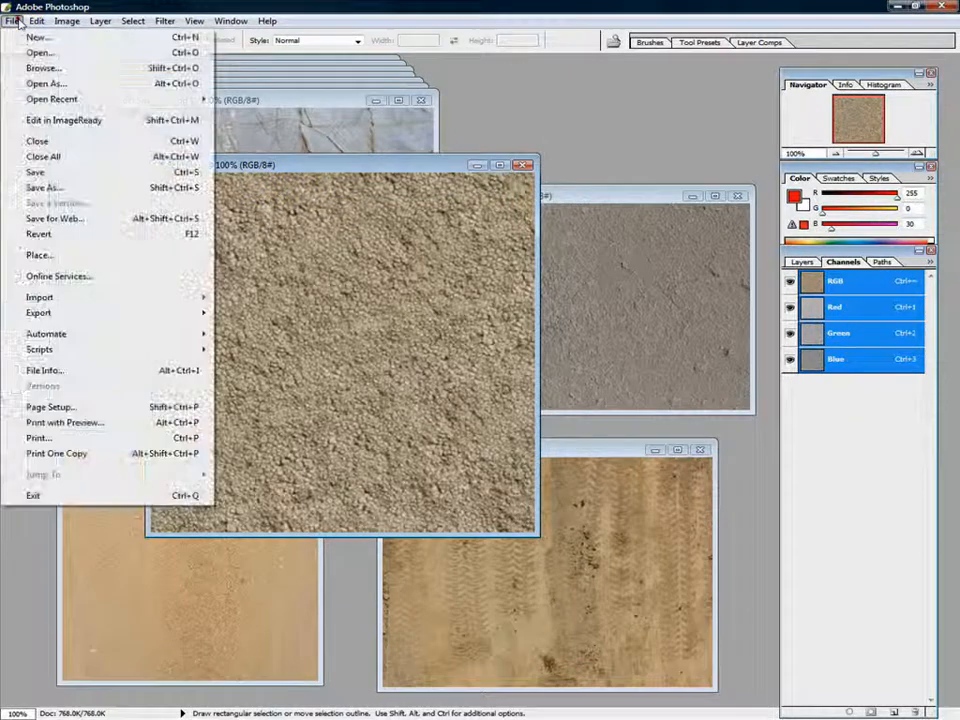
click(108, 187)
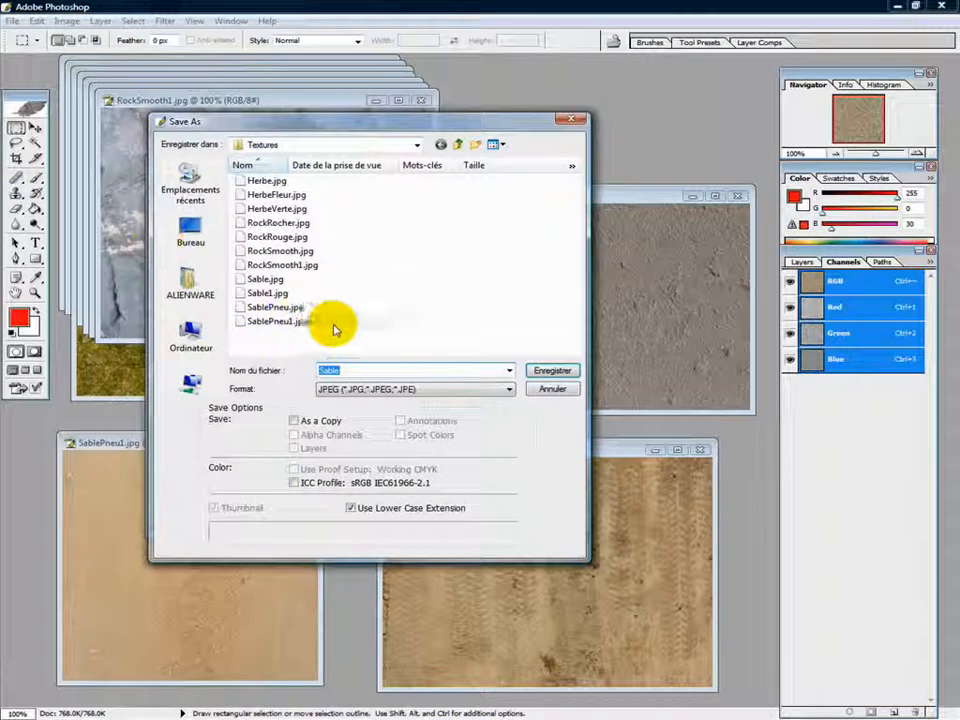
click(511, 389)
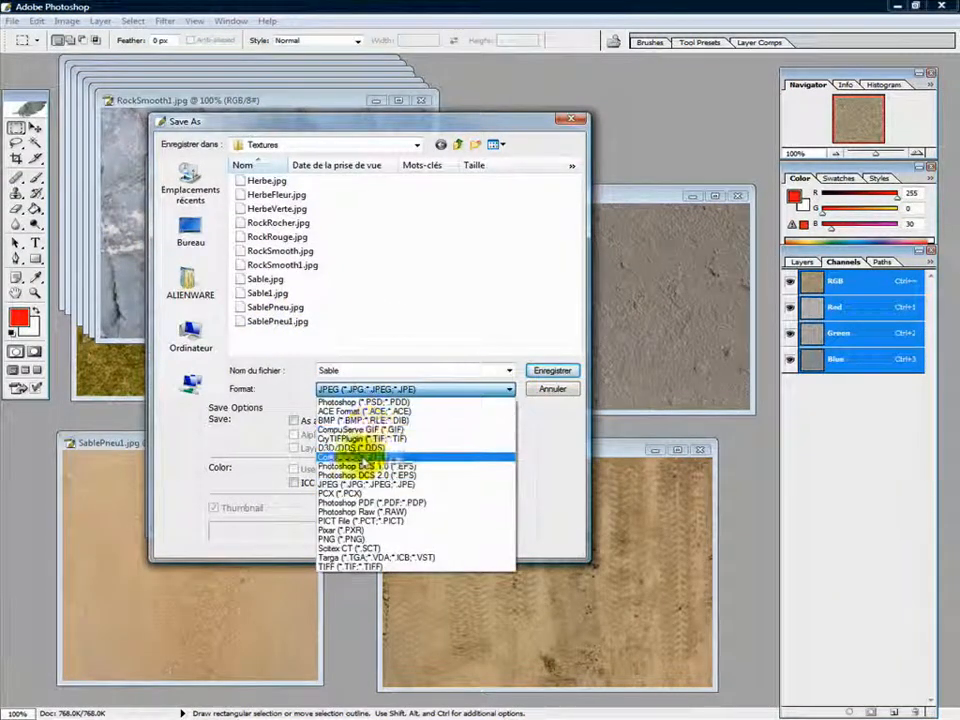
click(378, 557)
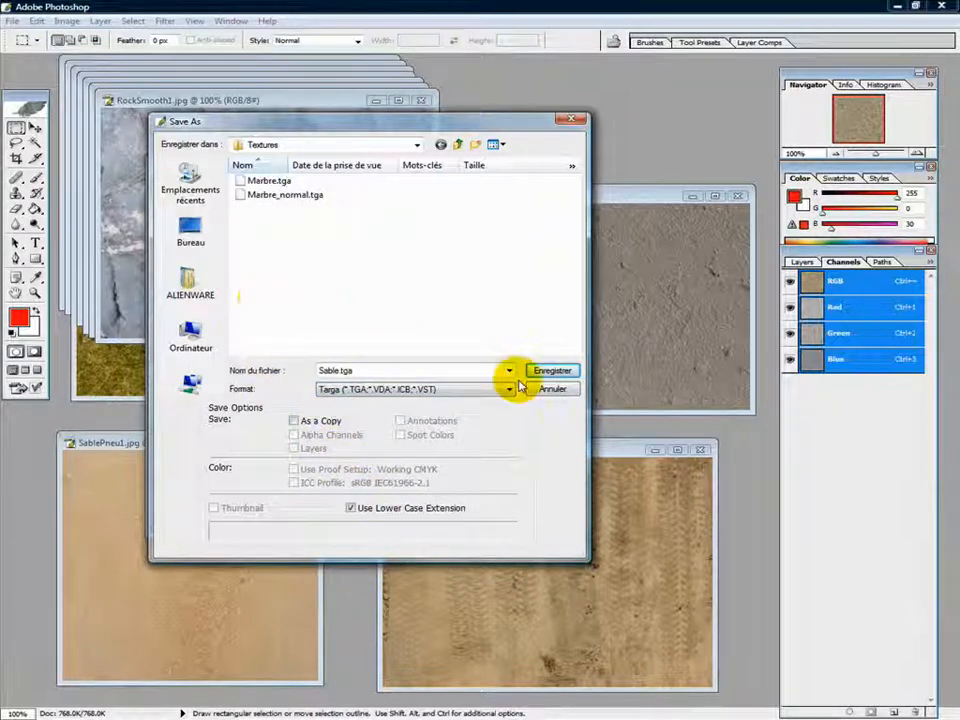
click(551, 371)
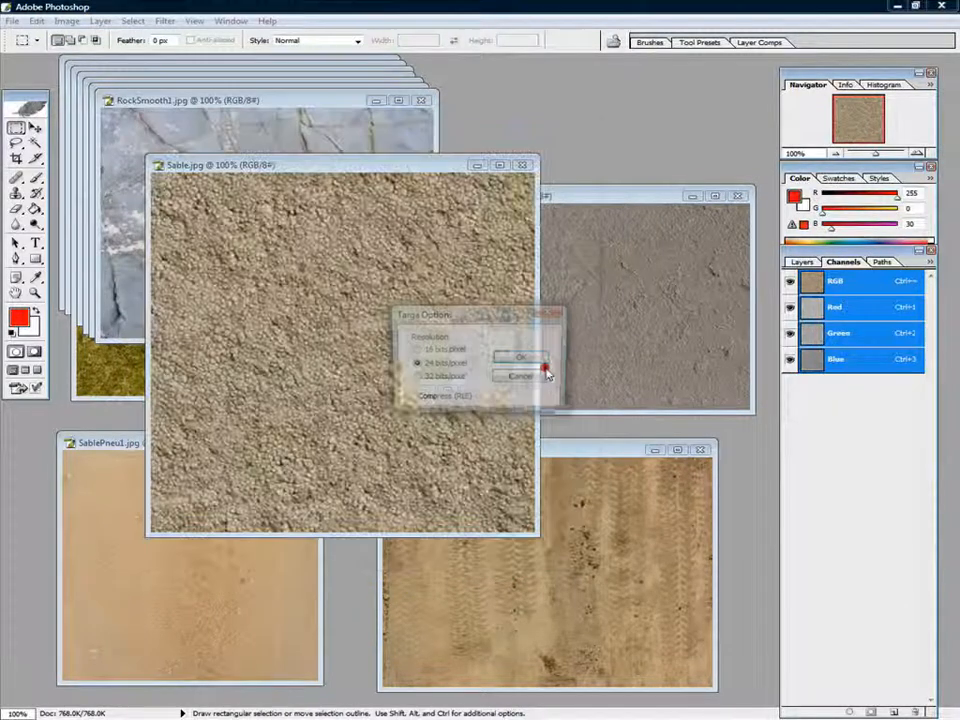
click(411, 377)
click(508, 358)
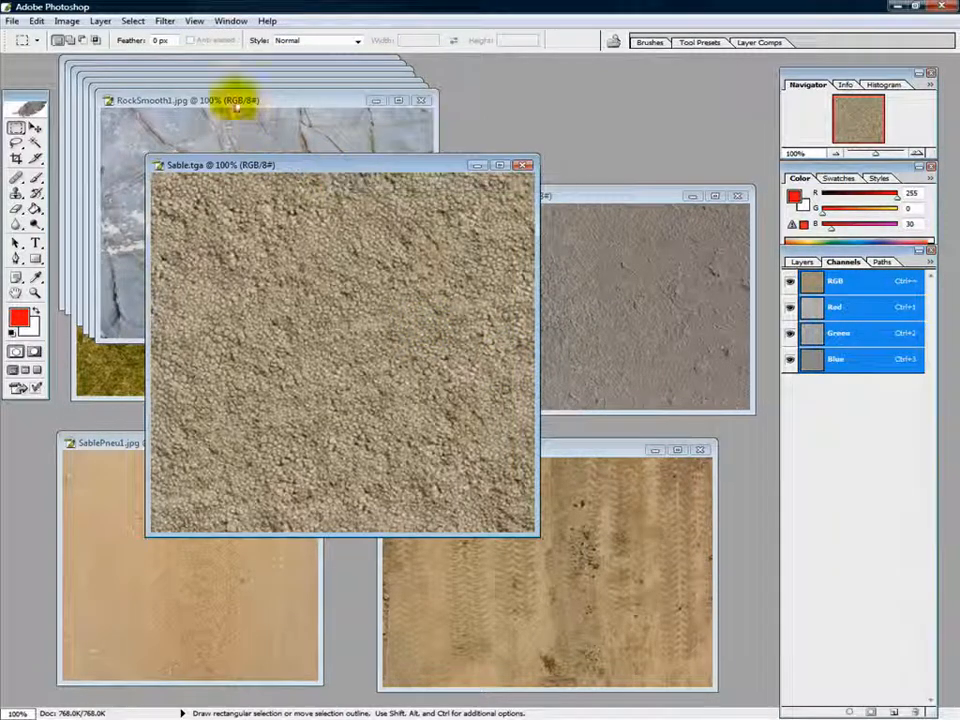
- Convert the sand texture to a normal map with the NVIDIA Normal Map filter, keeping its default settings
click(174, 26)
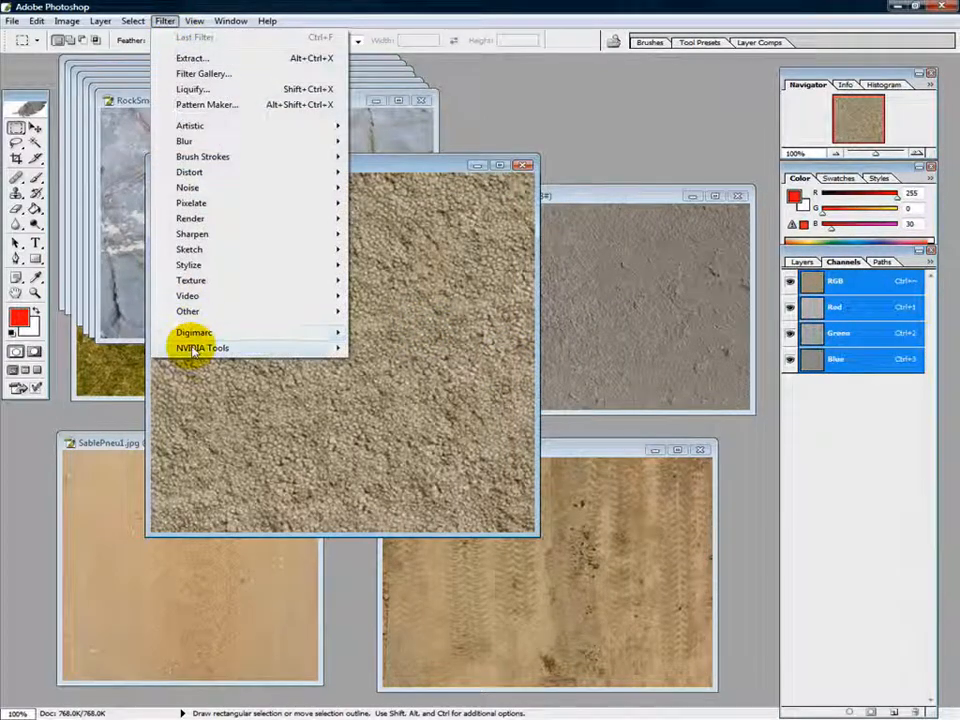
mouse_move(189, 345)
click(381, 349)
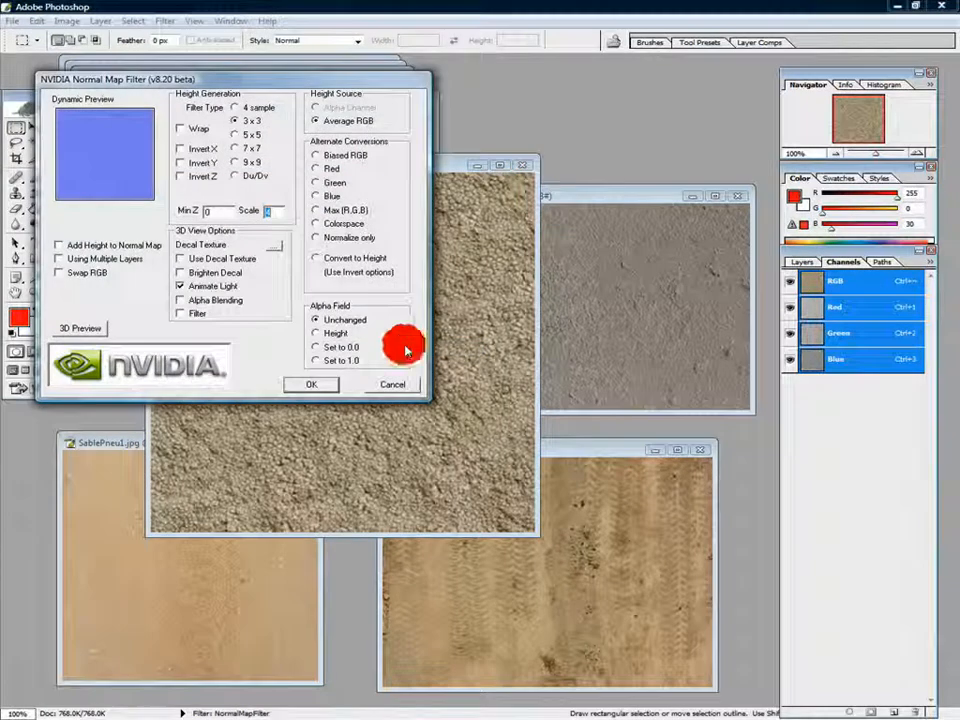
drag(212, 82, 733, 117)
click(834, 420)
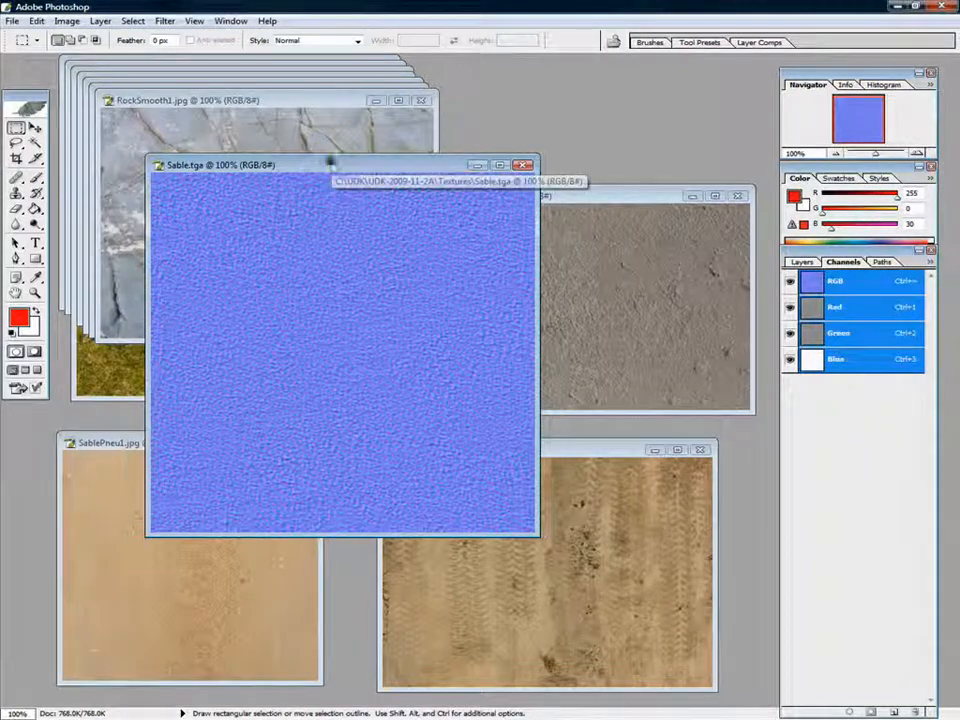
- Save the normal map as a separate 32 bits/pixel Targa file named Sable_normal
click(12, 20)
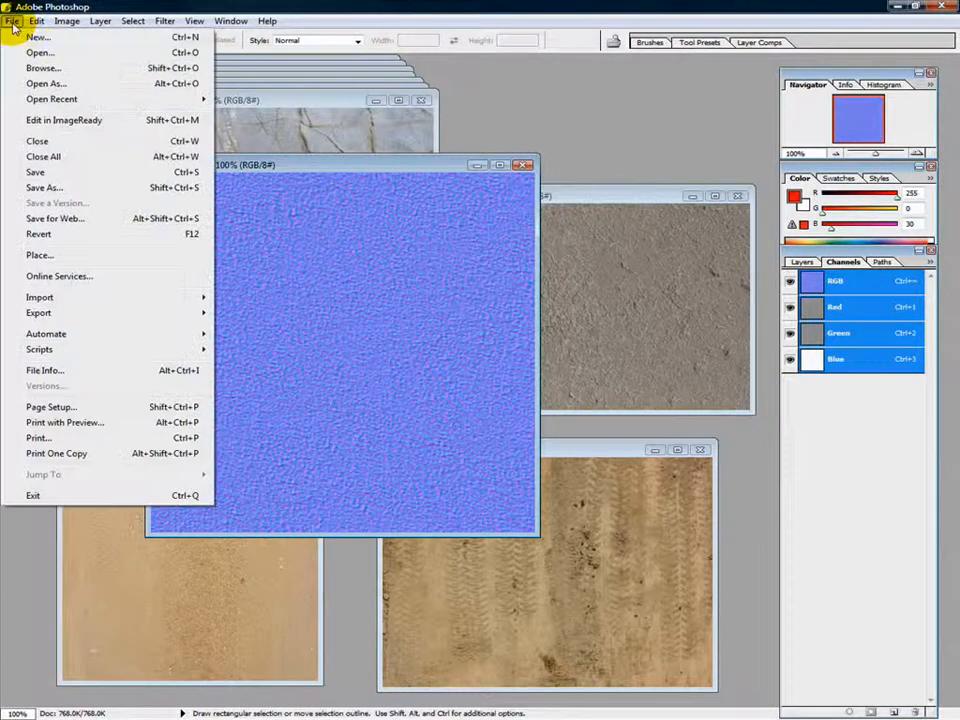
click(45, 187)
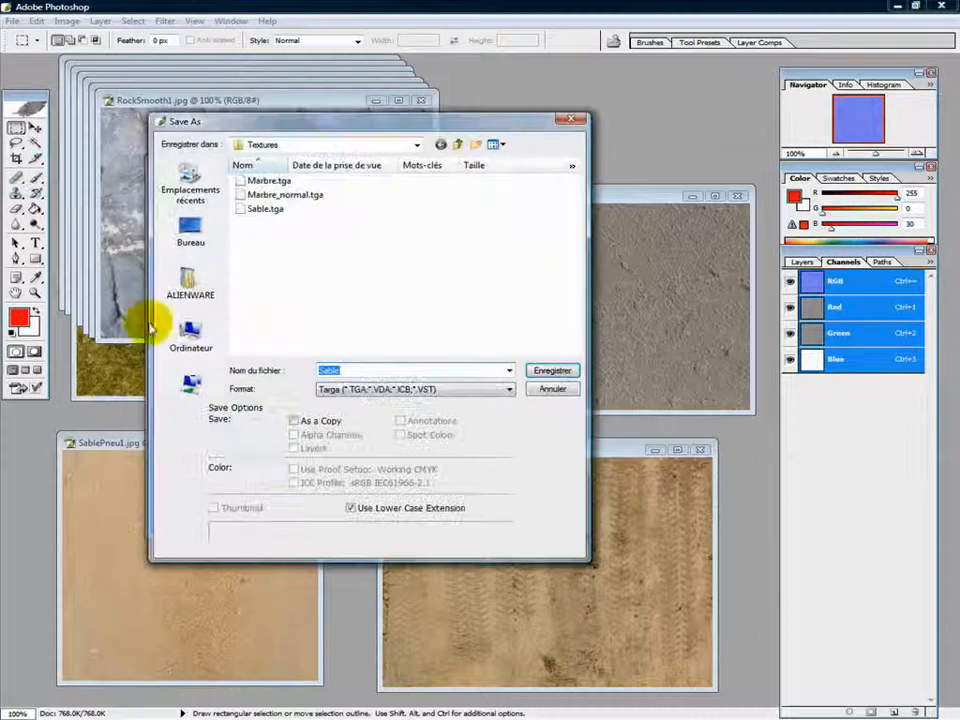
click(344, 369)
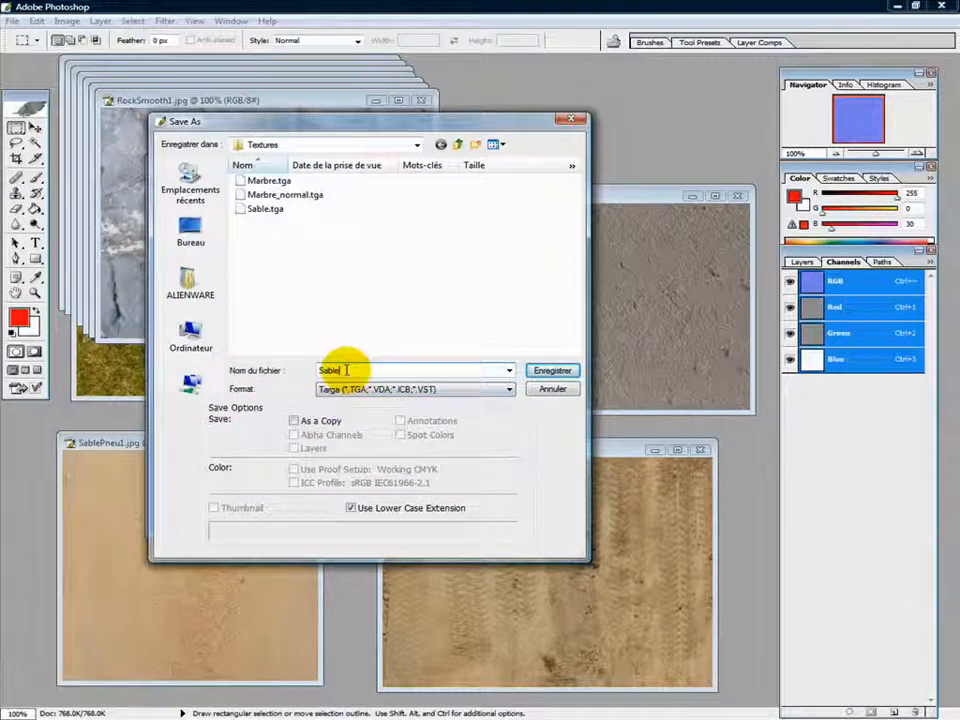
text(_no)
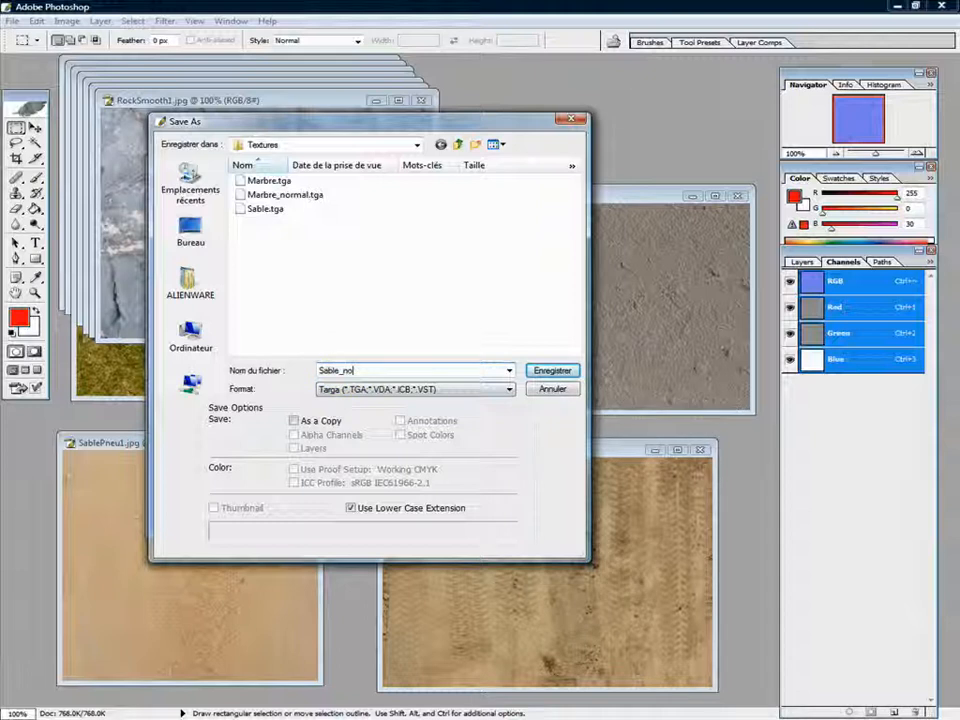
text(rmal)
click(553, 371)
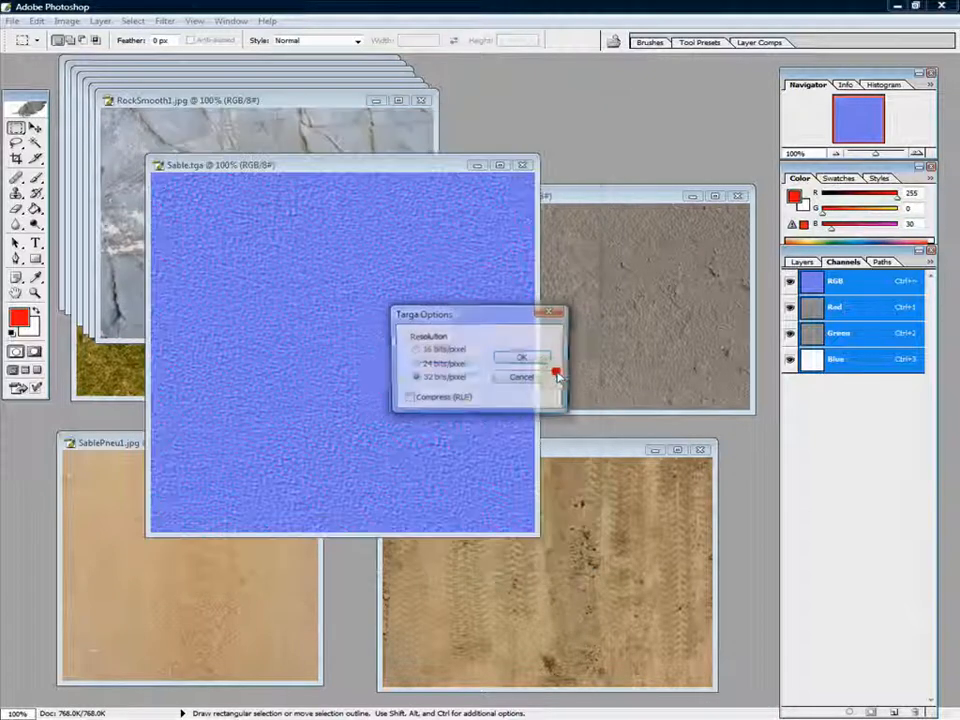
click(514, 358)
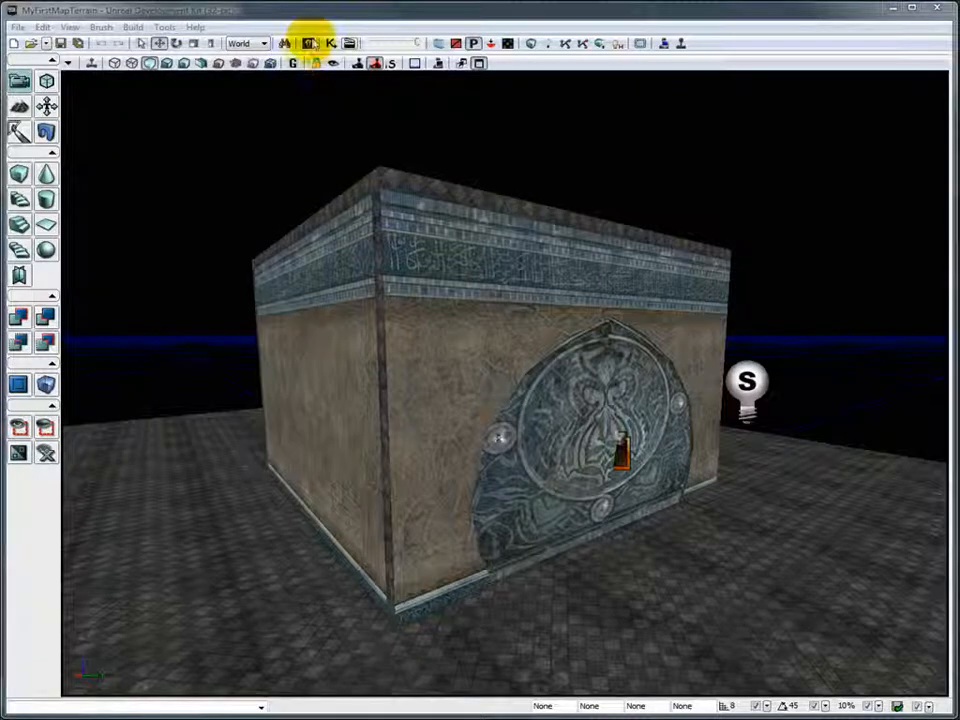
- Switch to Unreal Development Kit and show the MyTextures package under MyPackages in the Content Browser
click(310, 43)
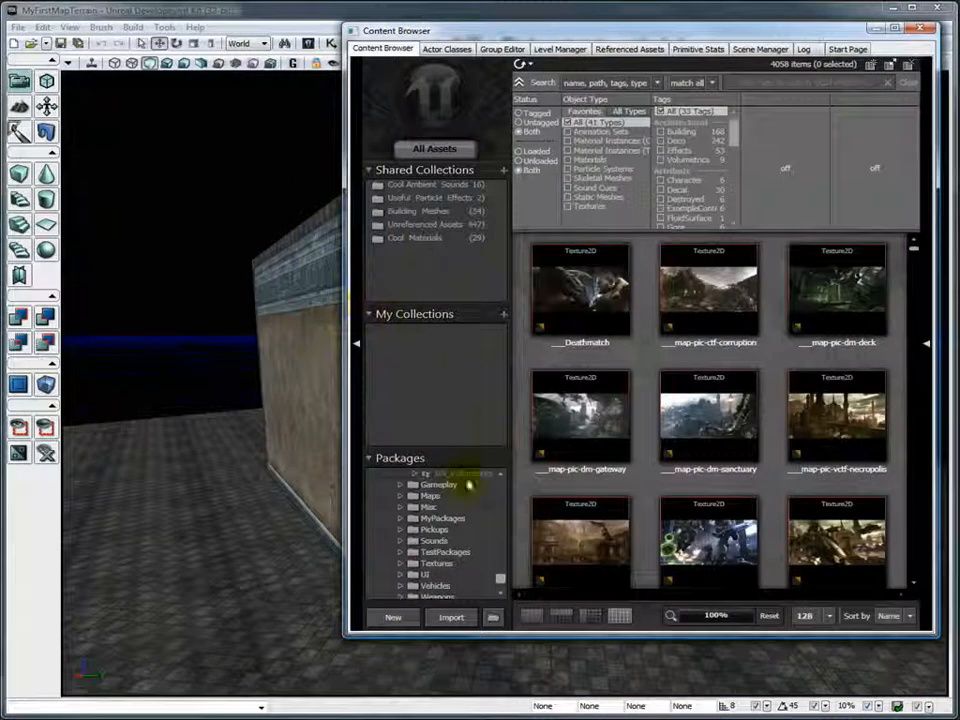
click(401, 518)
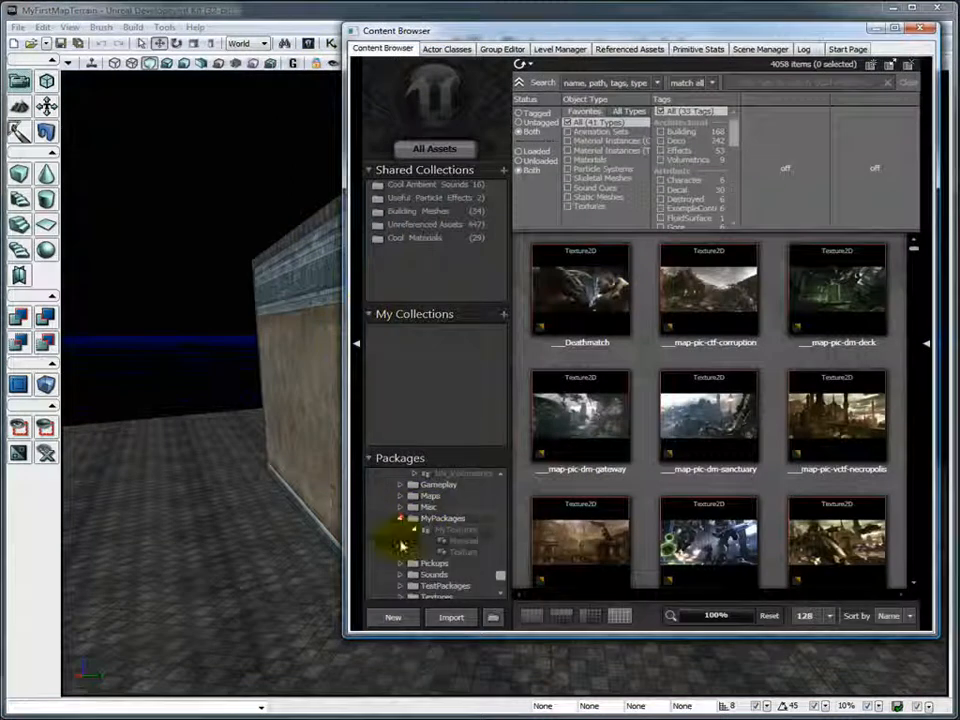
click(453, 531)
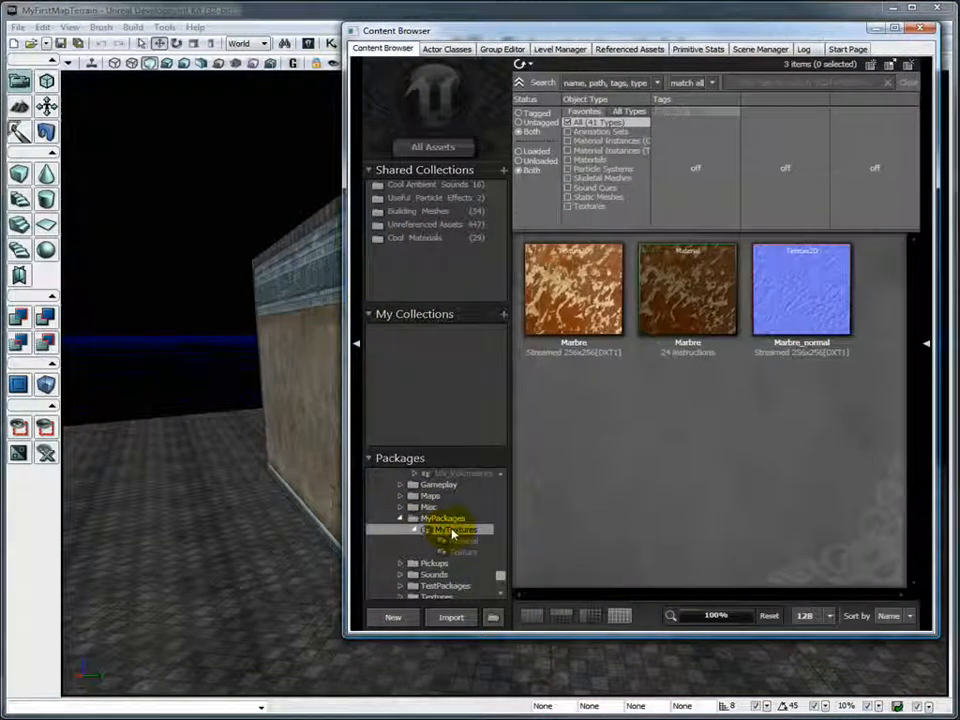
- Start importing files into MyTextures and browse to the Textures folder inside UDK-2009-11-2A
click(458, 621)
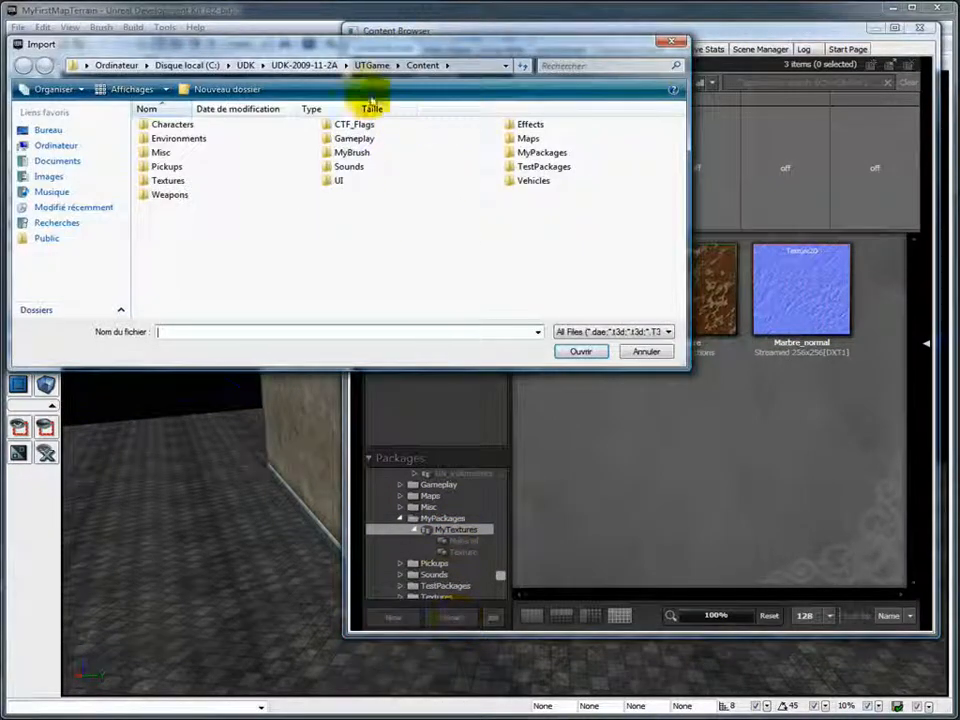
click(305, 65)
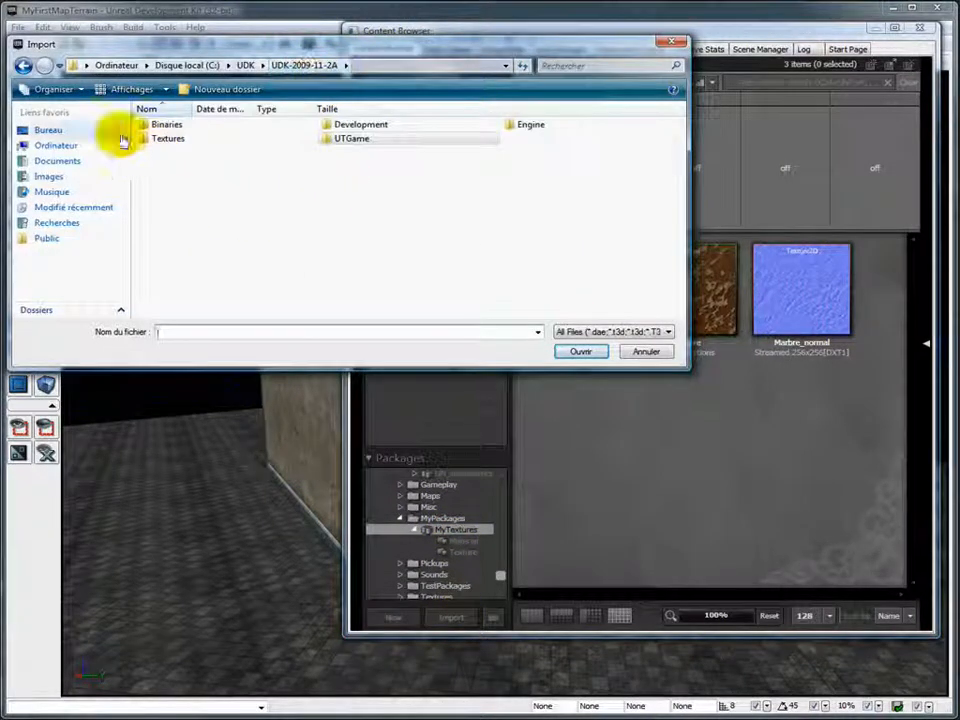
double_click(152, 139)
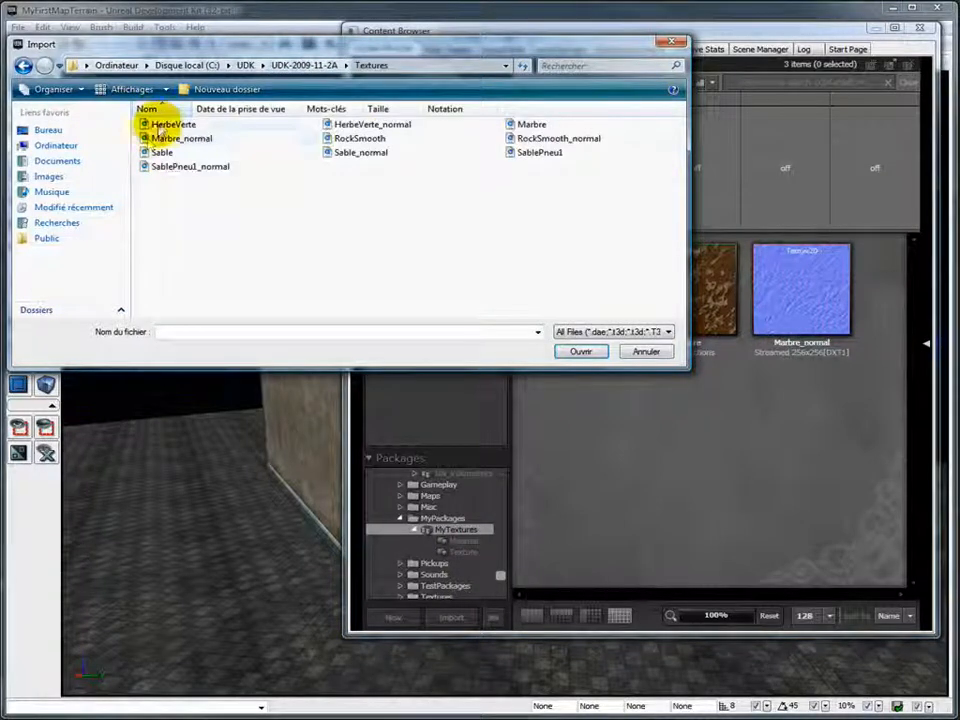
- Import HerbeVerte, RockSmooth, Sable, SablePneu1 and their _normal files into MyTextures with the group texture, applying the settings to all files
click(160, 126)
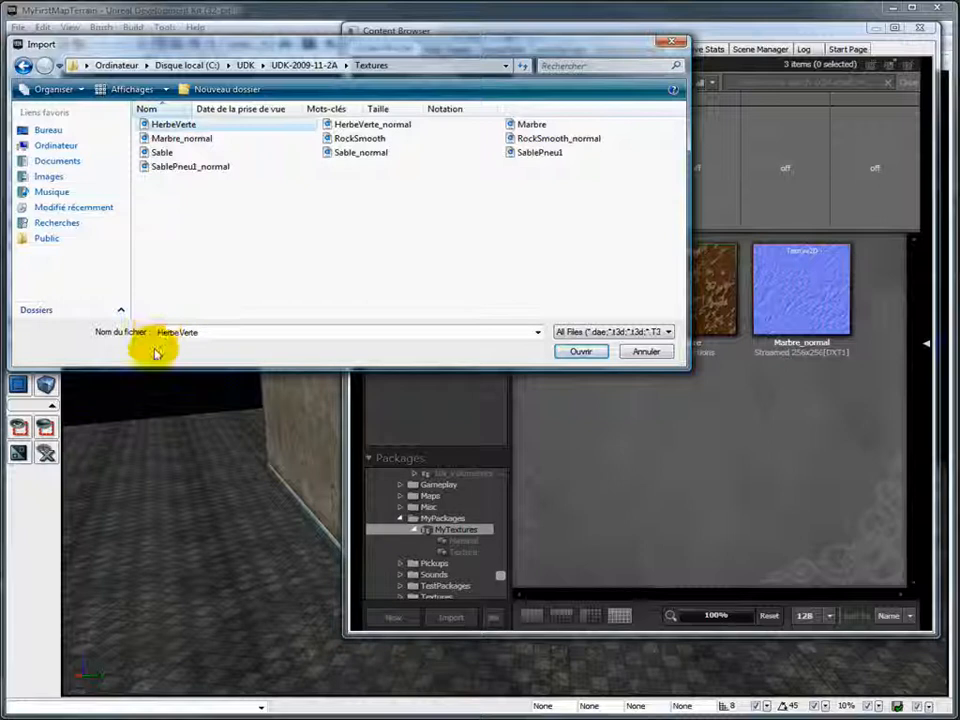
ctrl+click(340, 124)
ctrl+click(538, 140)
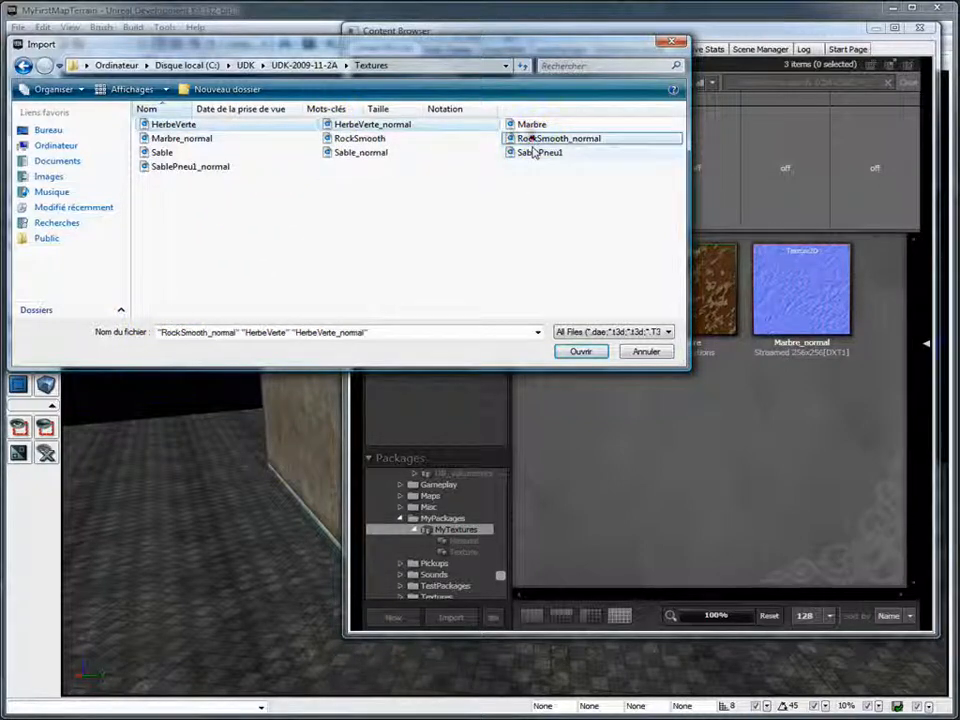
ctrl+click(530, 152)
ctrl+click(354, 156)
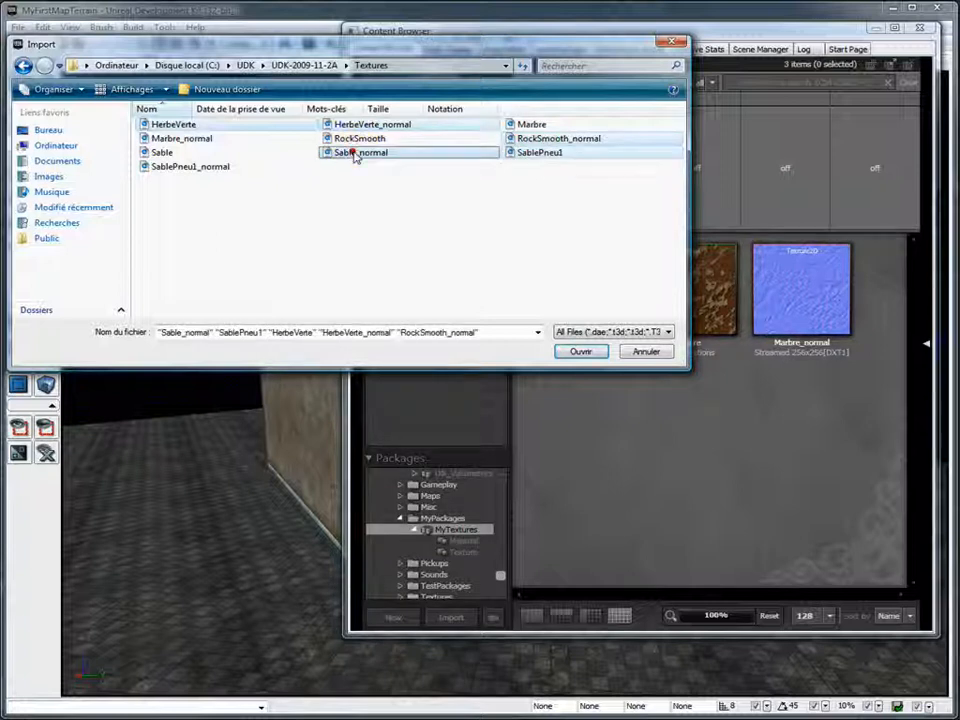
ctrl+click(350, 138)
ctrl+click(172, 166)
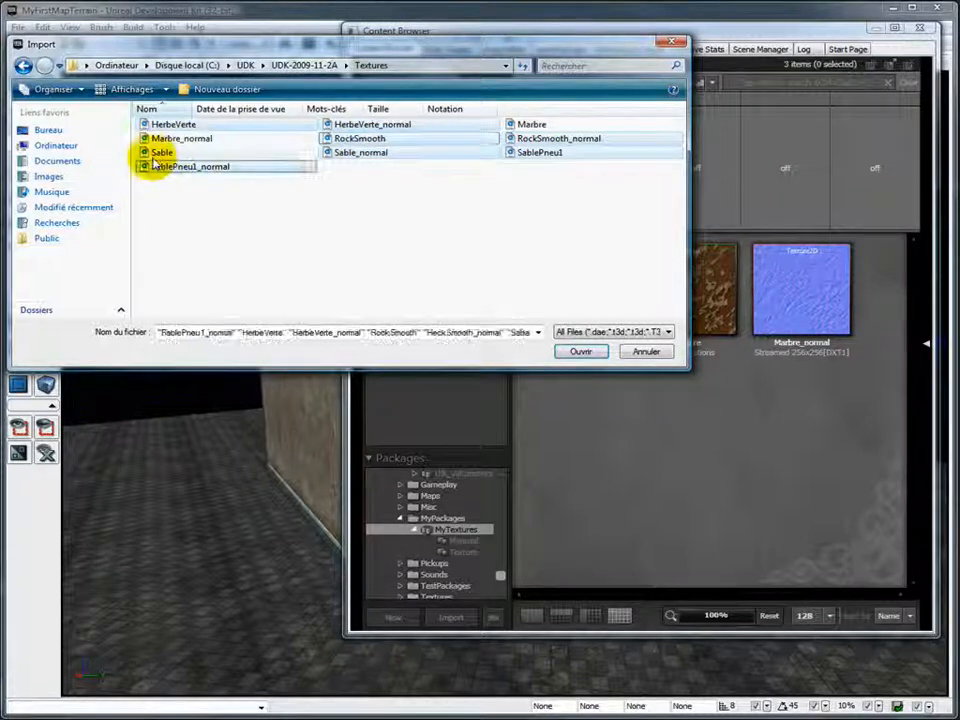
ctrl+click(157, 153)
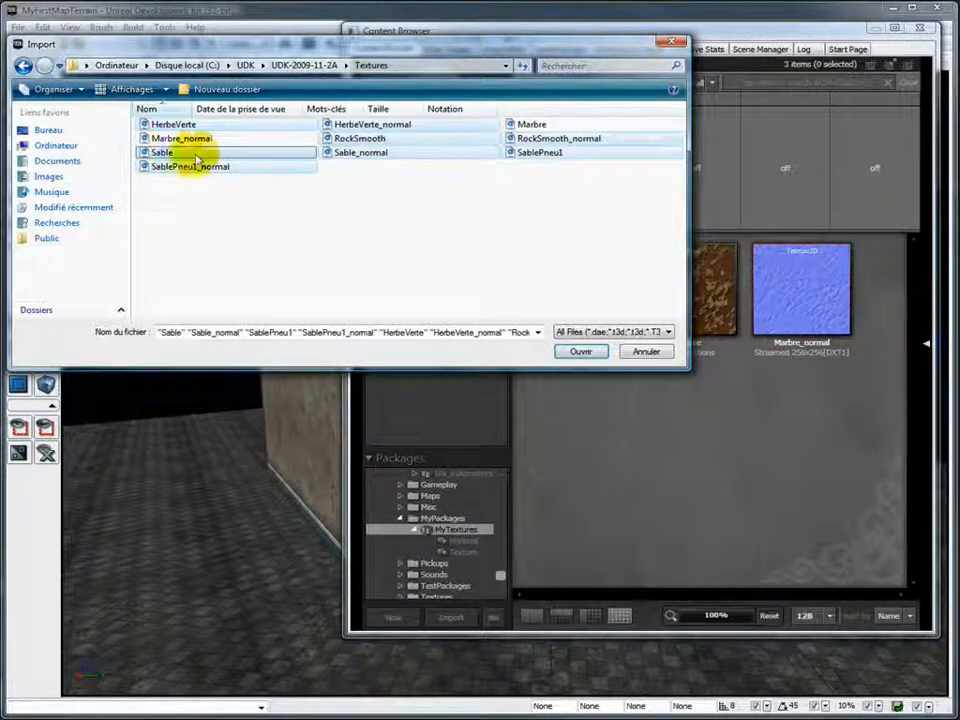
click(580, 352)
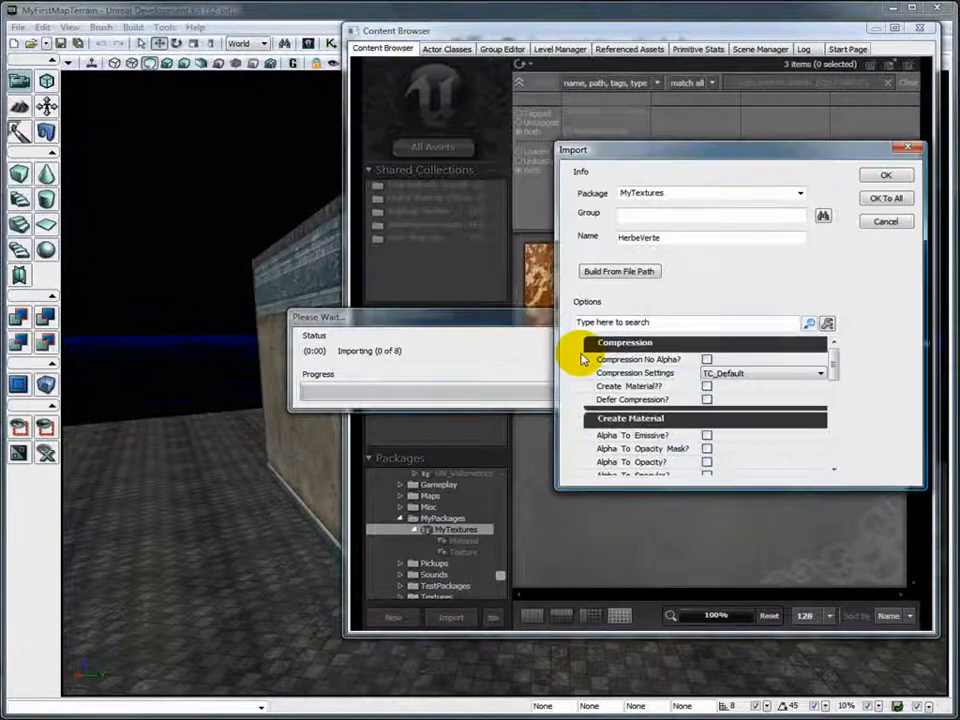
click(636, 214)
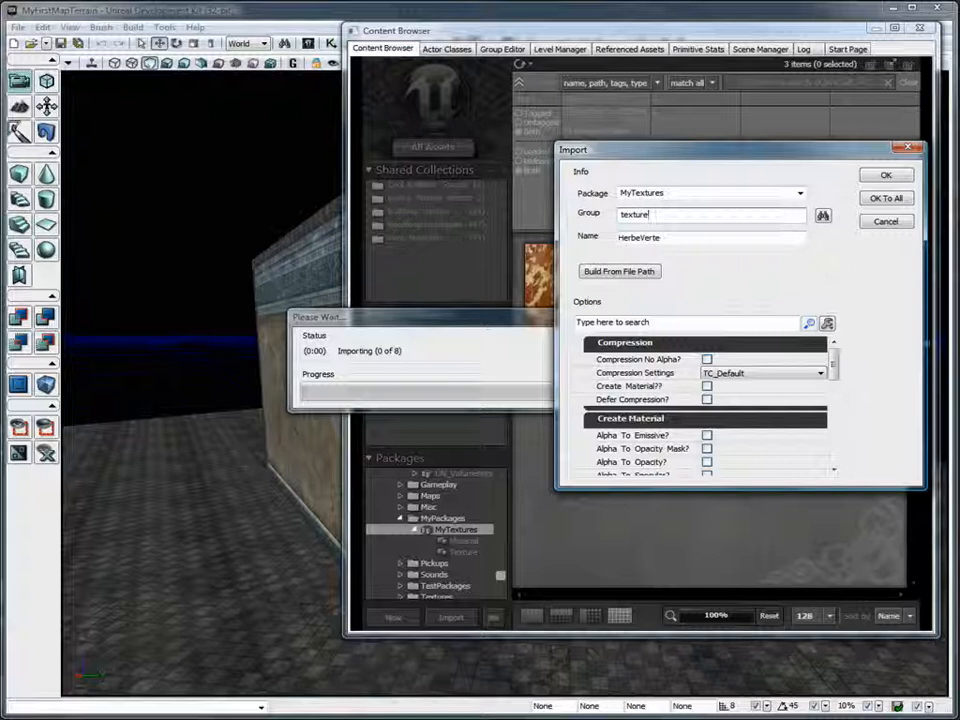
click(884, 199)
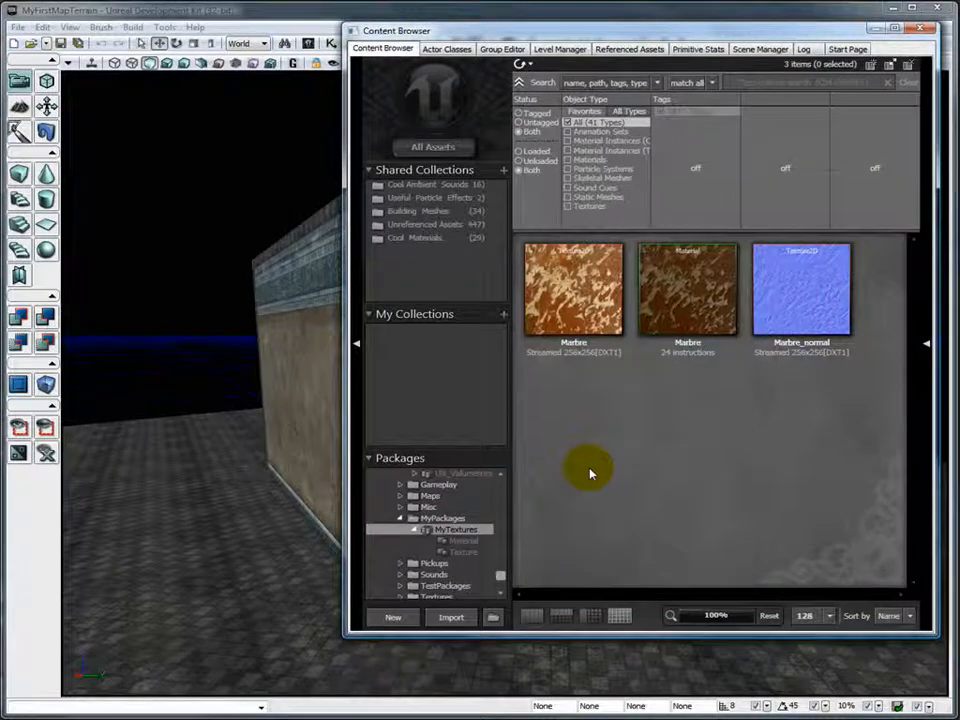
- Create a new material named RockSmooth in the Material group of the MyTextures package
scroll(914, 524, down, 3)
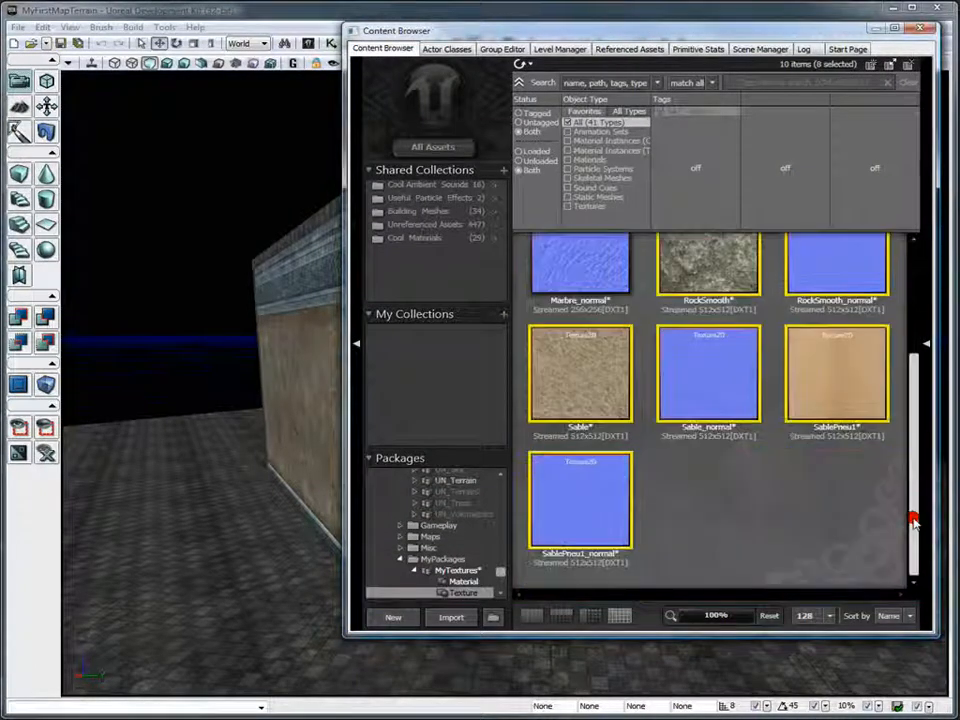
click(829, 617)
click(808, 631)
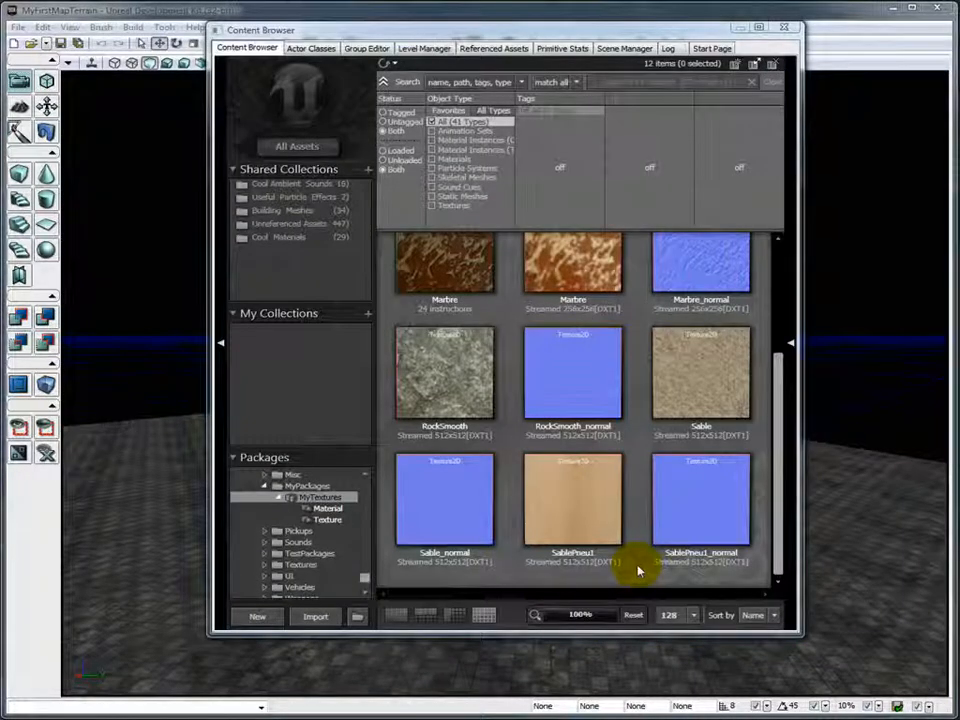
right_click(640, 571)
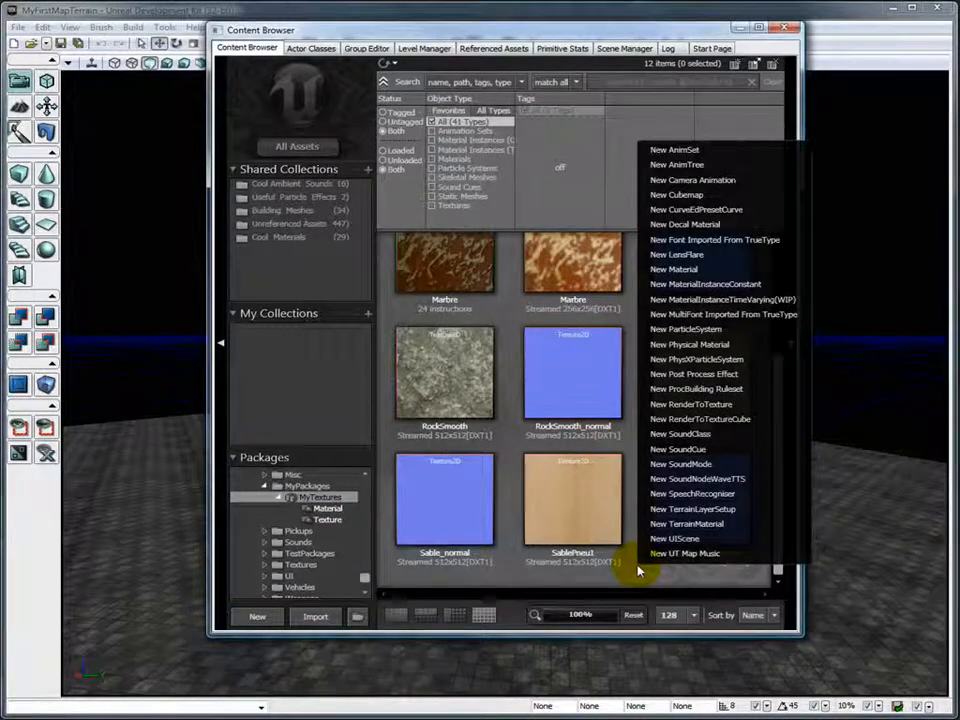
click(662, 285)
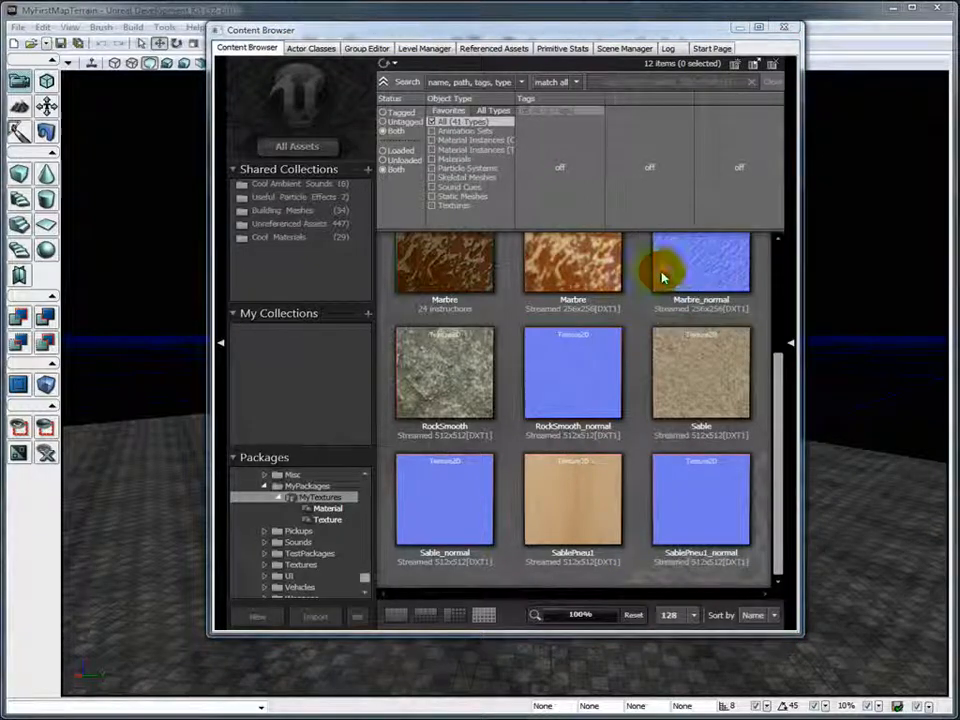
drag(439, 328, 560, 263)
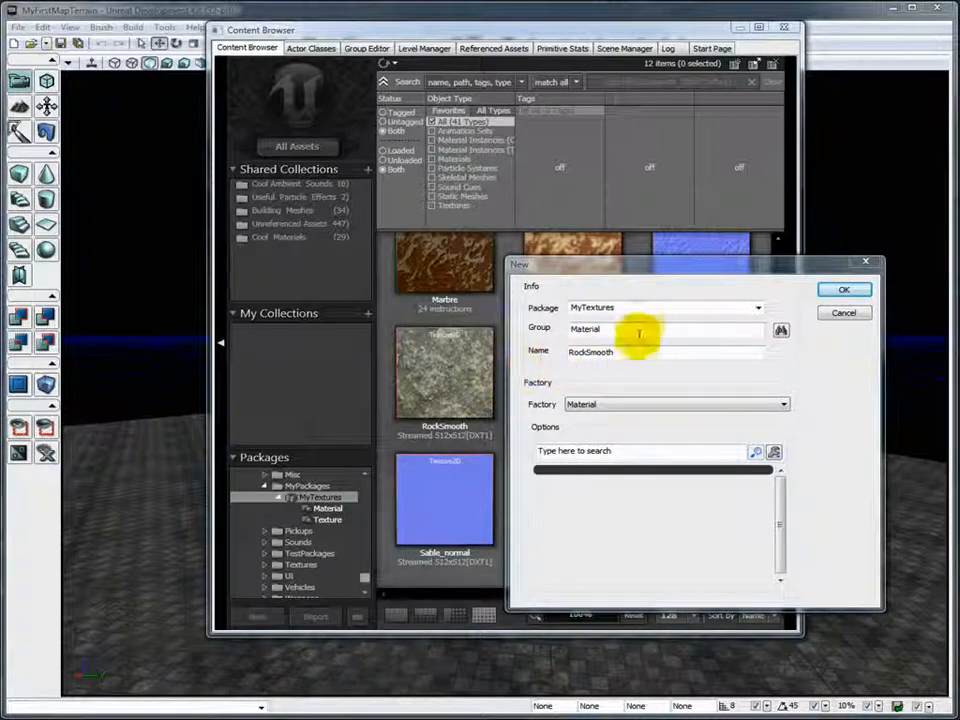
click(843, 289)
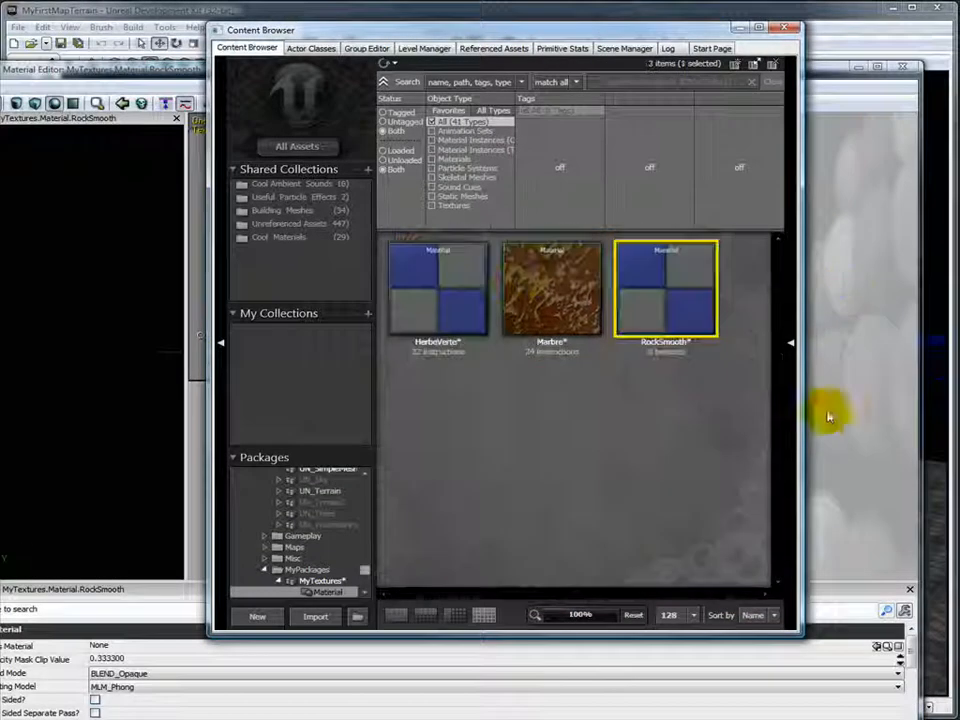
- Add a texture sample of the RockSmooth texture to the material and connect it to the Diffuse input
drag(385, 35, 770, 47)
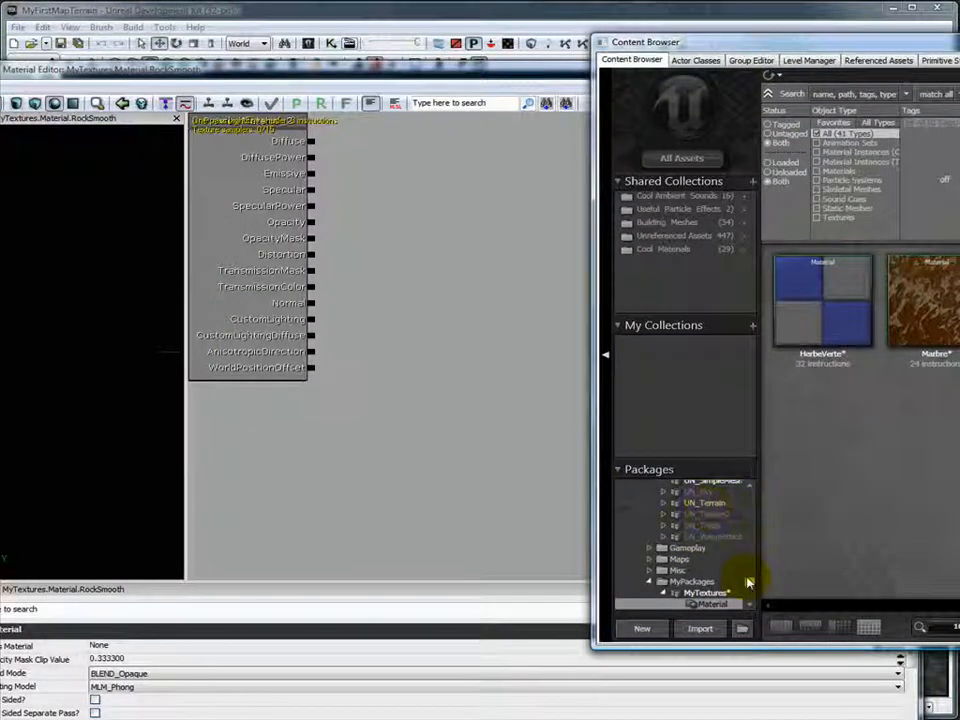
click(725, 593)
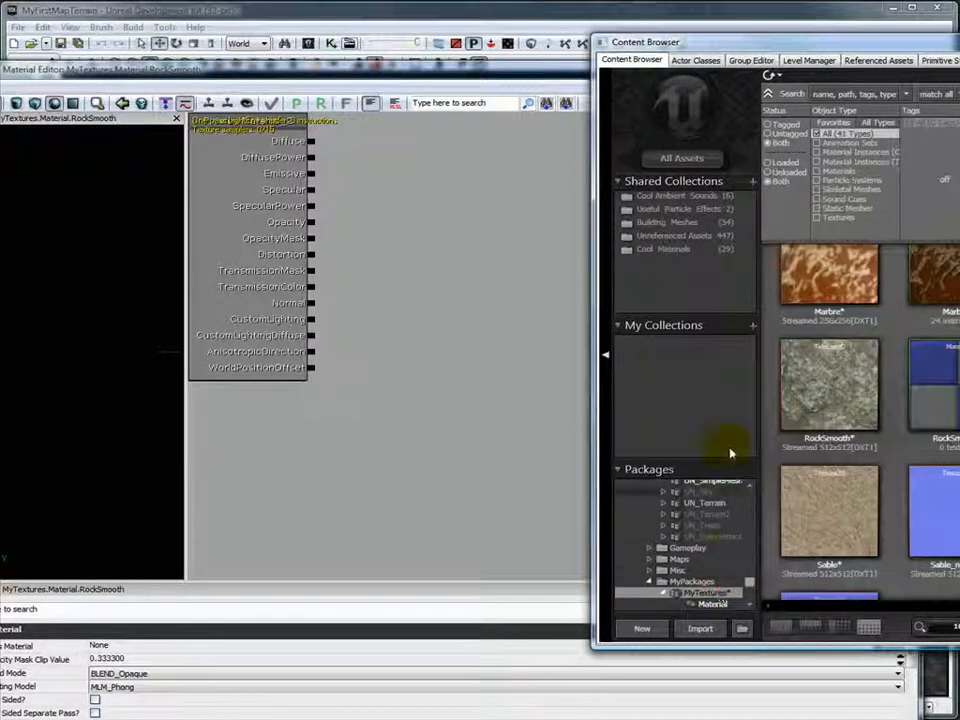
drag(478, 240, 491, 334)
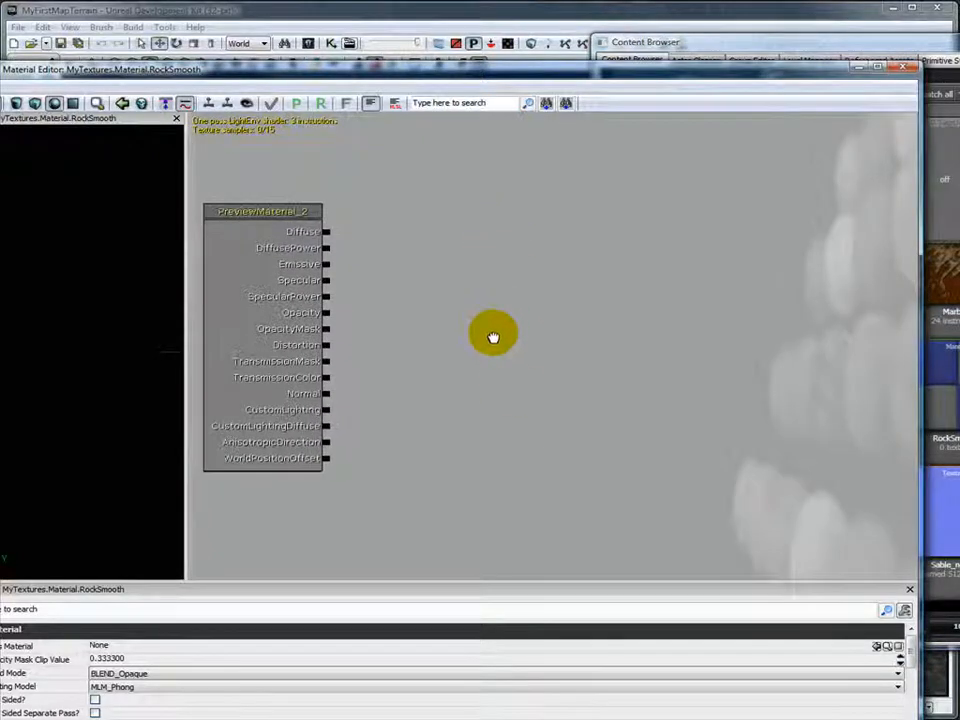
click(944, 46)
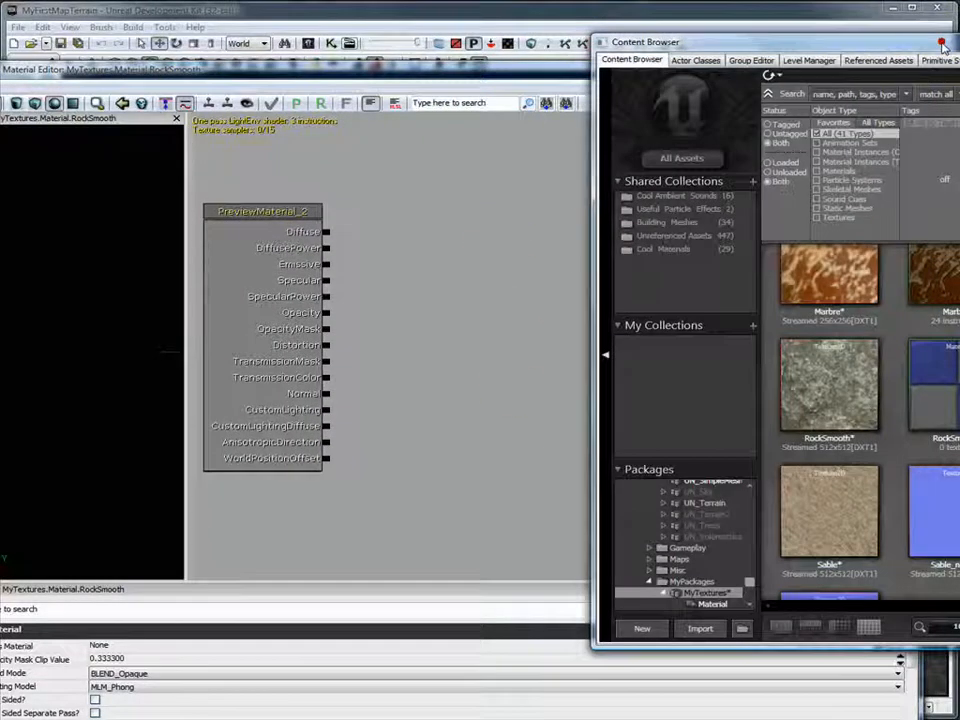
click(830, 385)
click(441, 152)
right_click(441, 145)
mouse_move(463, 301)
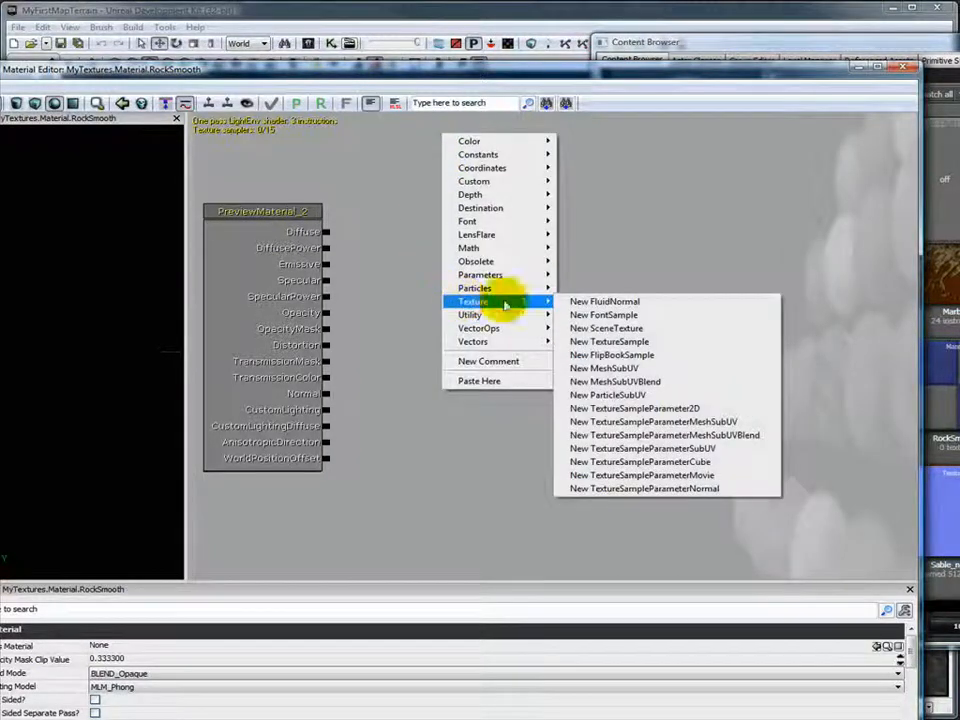
click(671, 342)
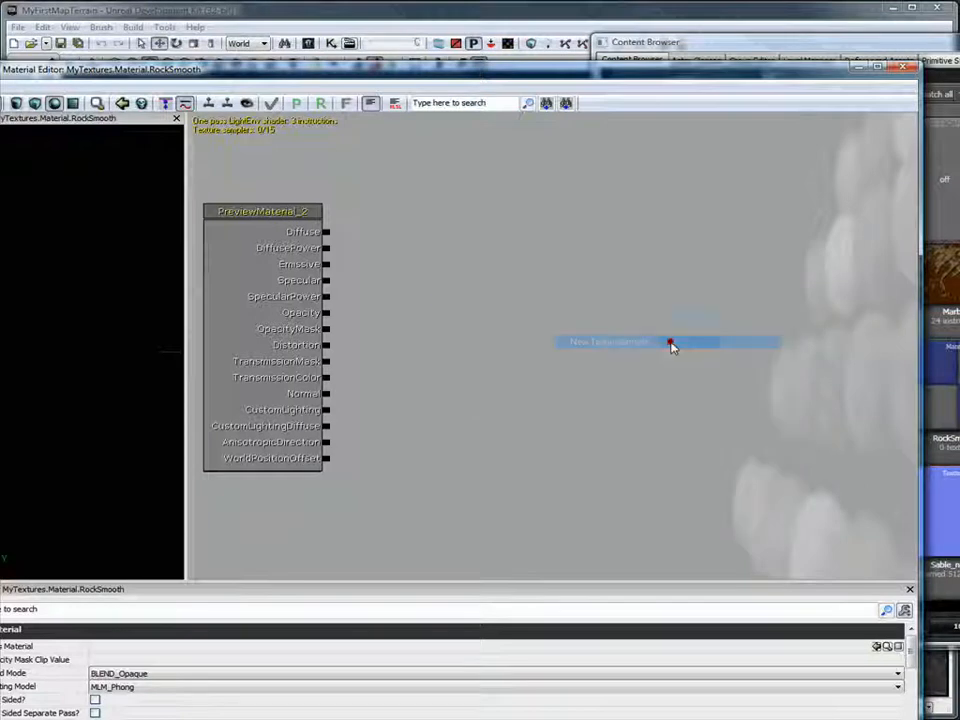
drag(440, 177, 331, 236)
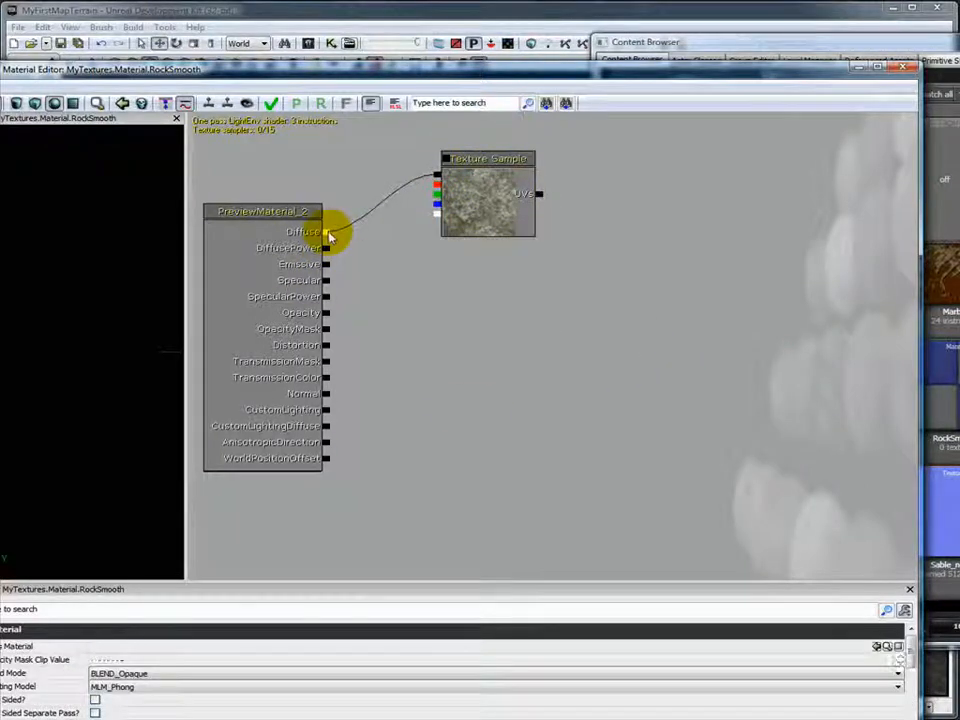
- Connect a RockSmooth_normal texture sample to the material's Normal input and close the material, applying the changes
click(836, 44)
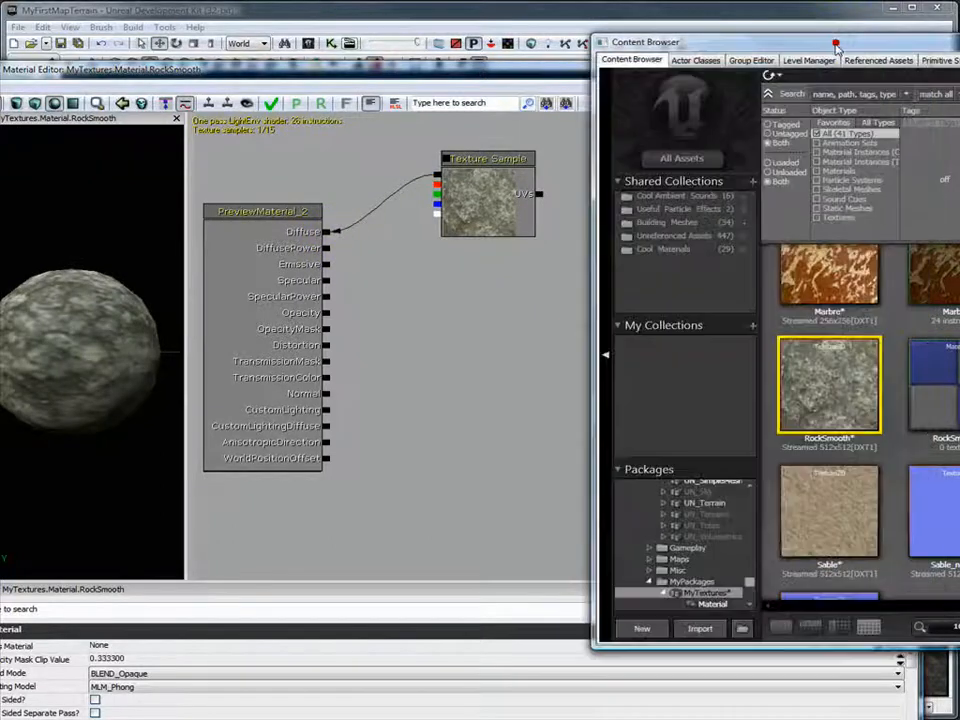
drag(804, 40, 621, 32)
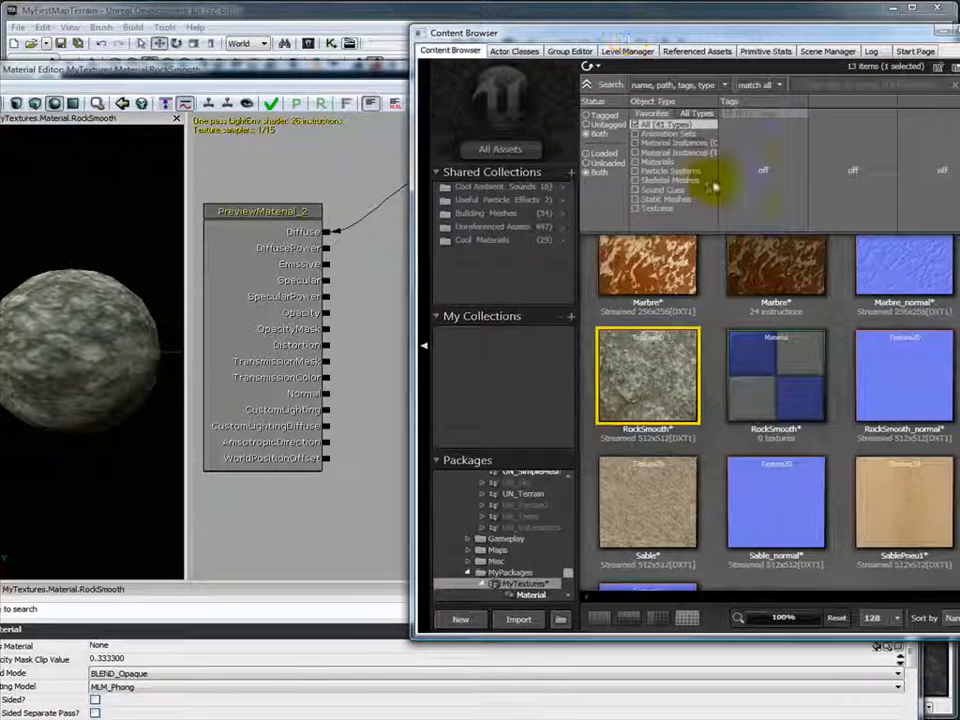
click(914, 389)
drag(640, 31, 832, 41)
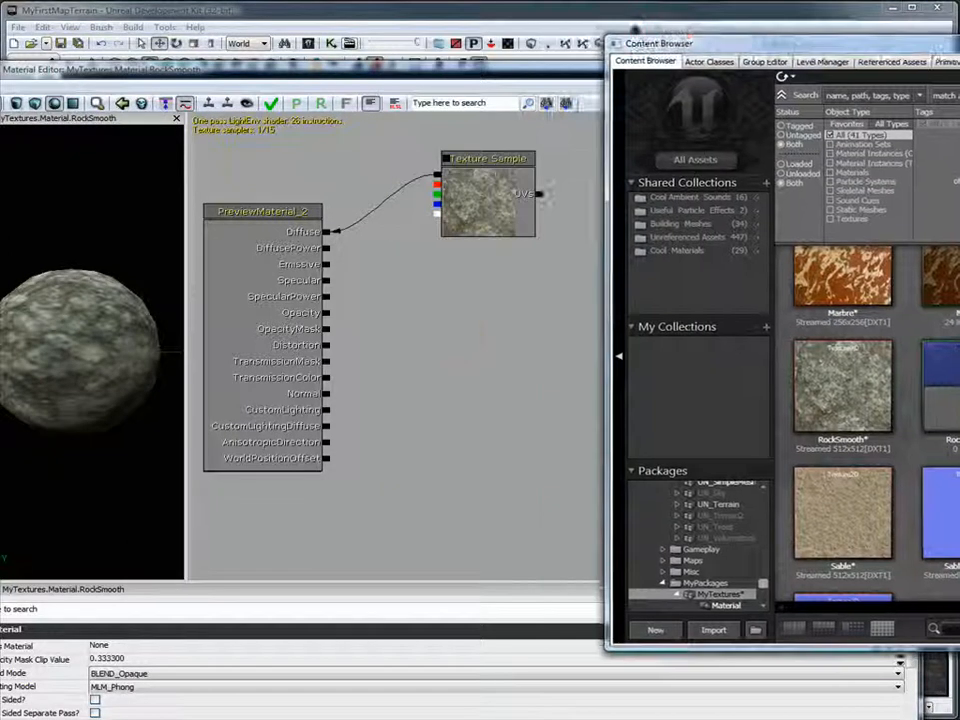
right_click(453, 328)
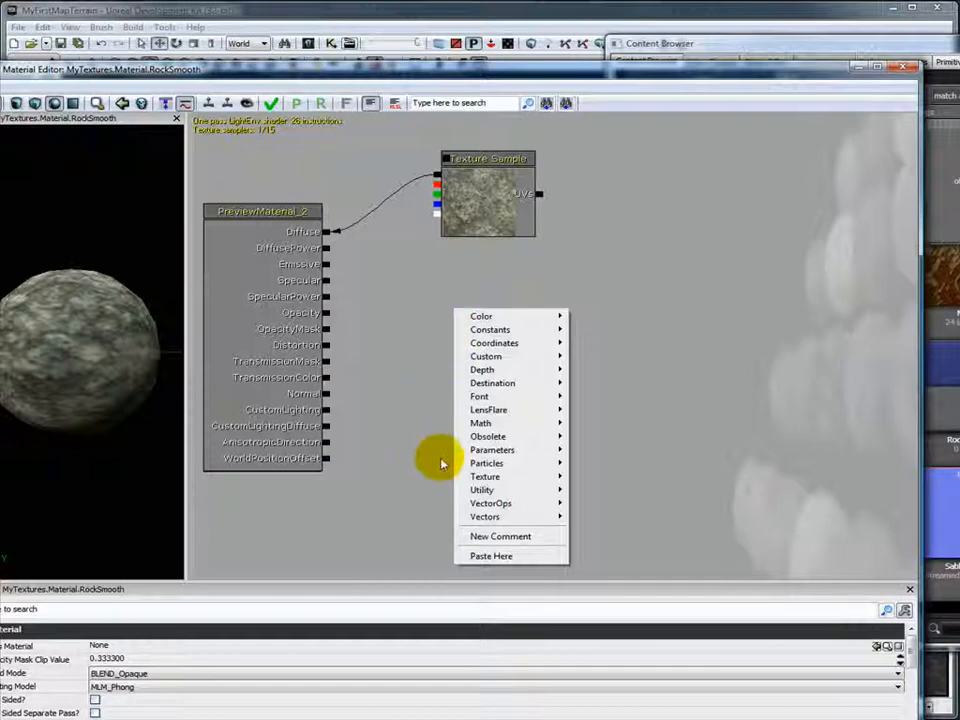
mouse_move(550, 484)
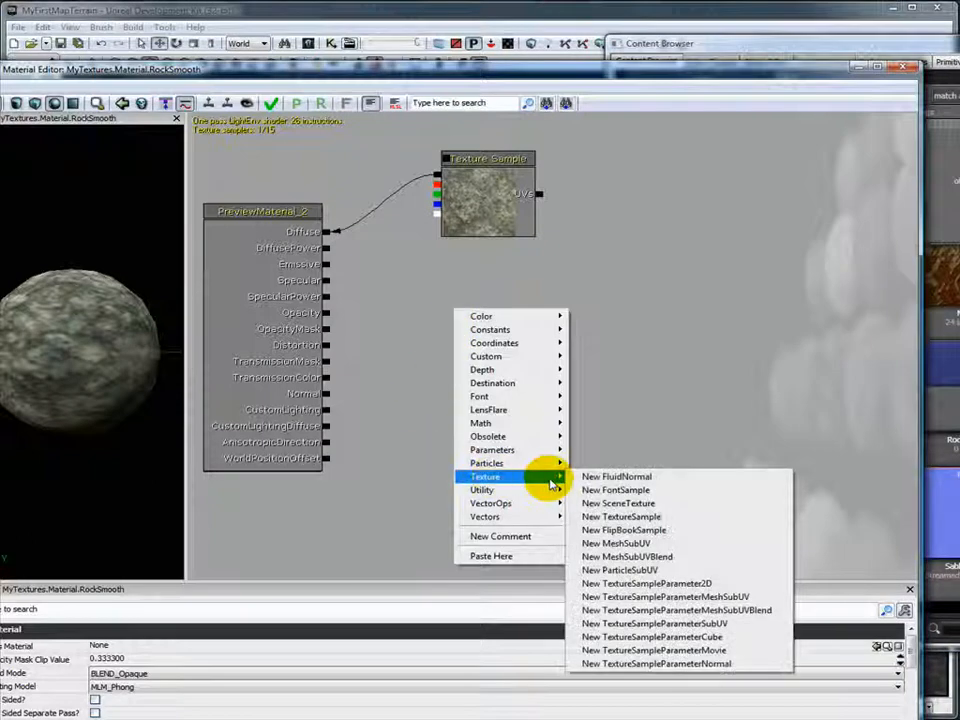
click(677, 516)
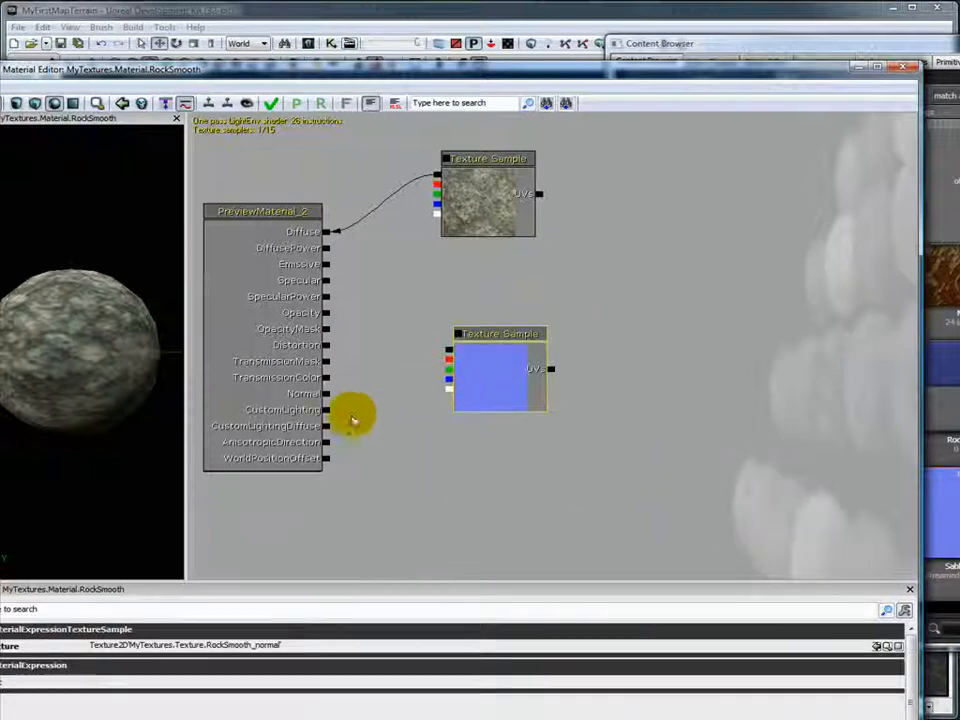
drag(324, 395, 448, 350)
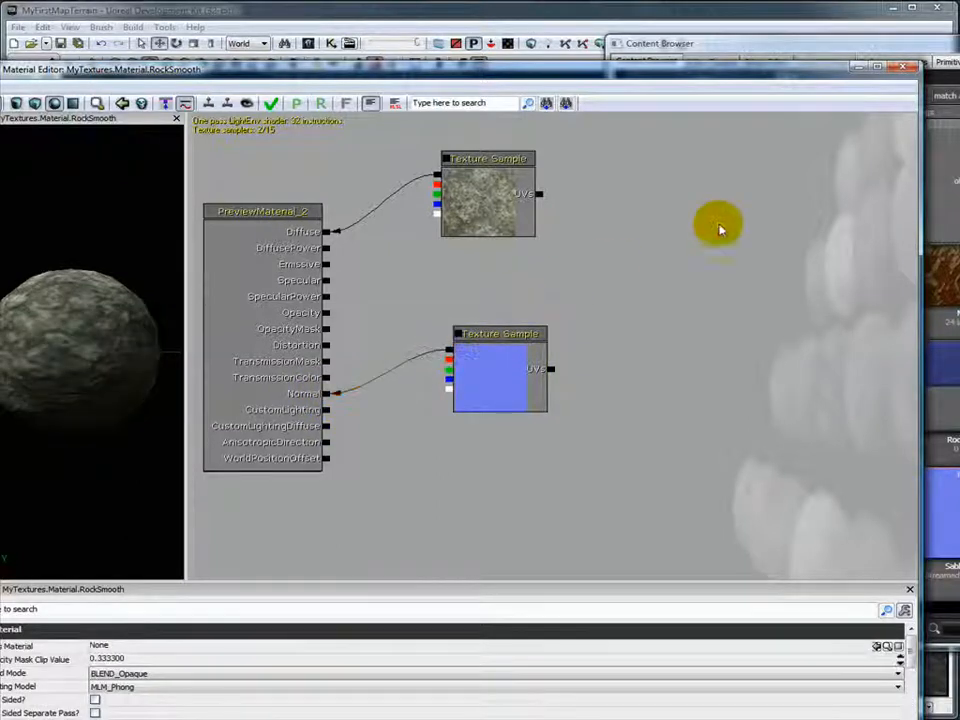
click(904, 70)
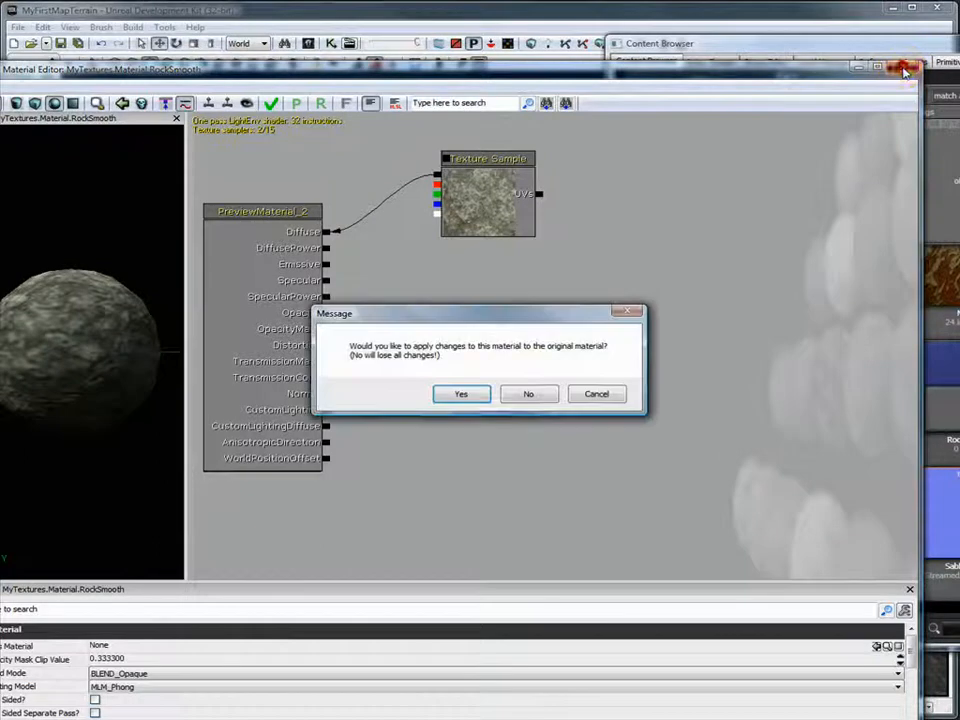
click(460, 395)
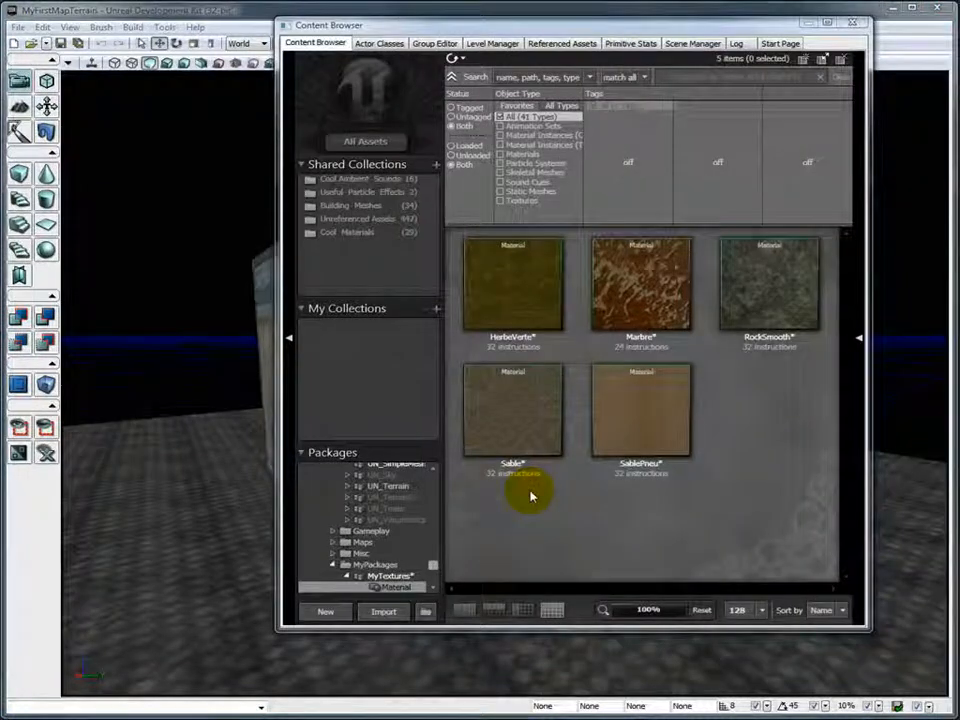
- Save the MyTextures package under MyPackages with its new materials
scroll(431, 571, down, 3)
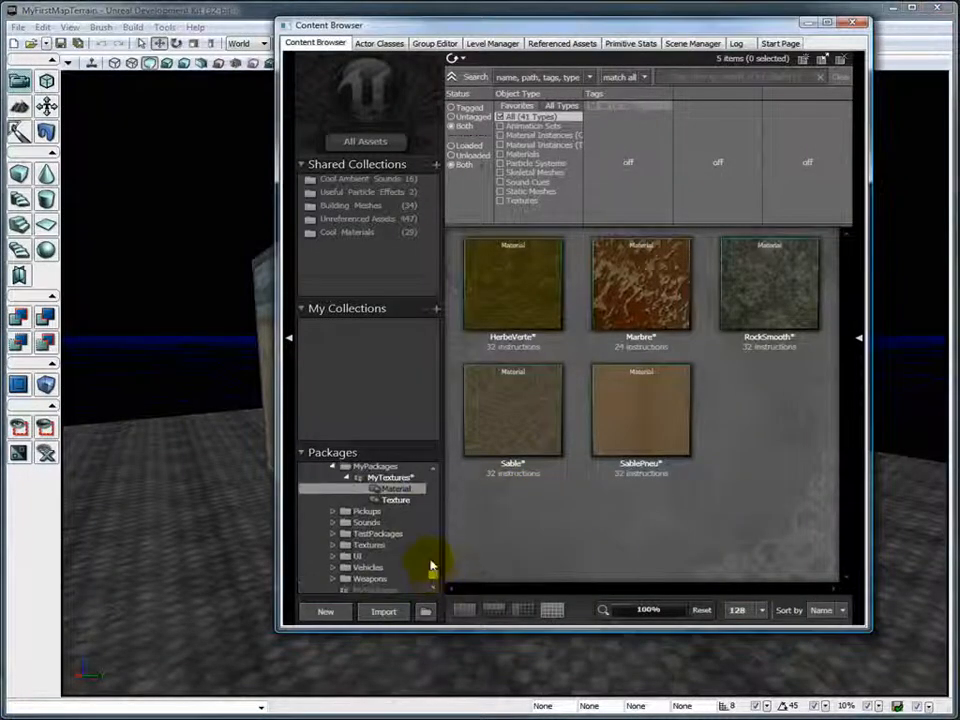
click(385, 478)
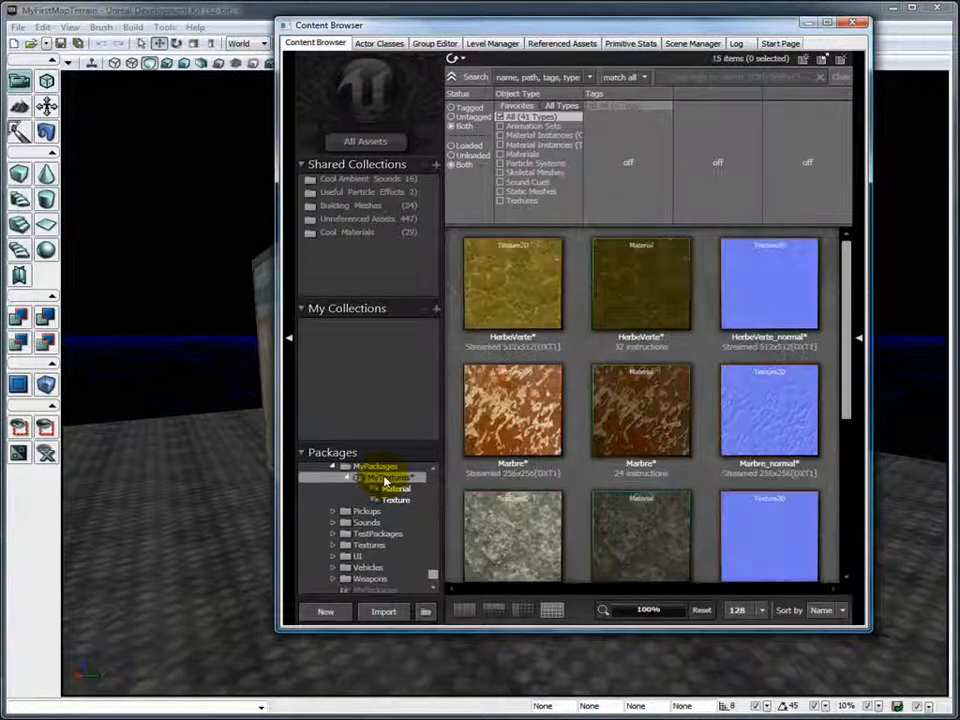
right_click(385, 481)
click(395, 486)
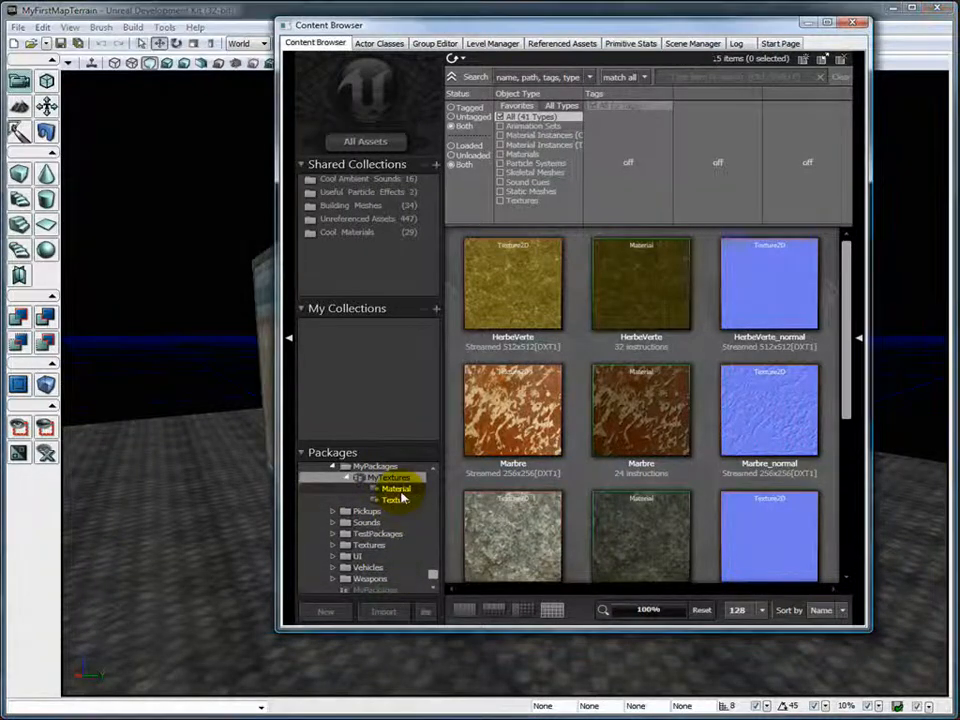
click(397, 489)
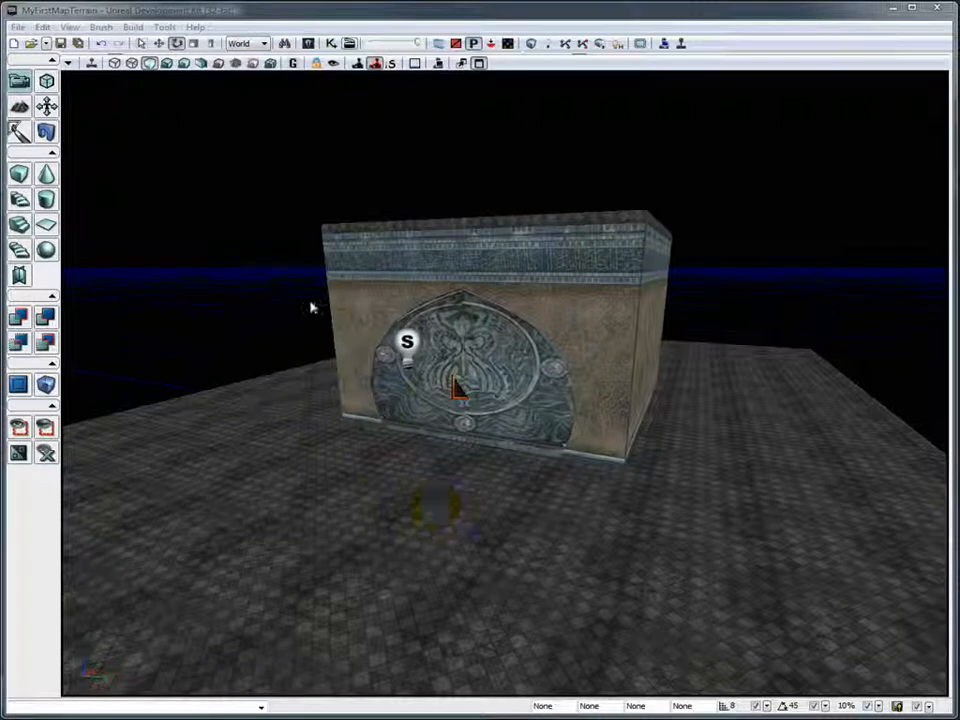
- Create a new terrain with 64 patches in X, 64 patches in Y and no layer setup
click(165, 27)
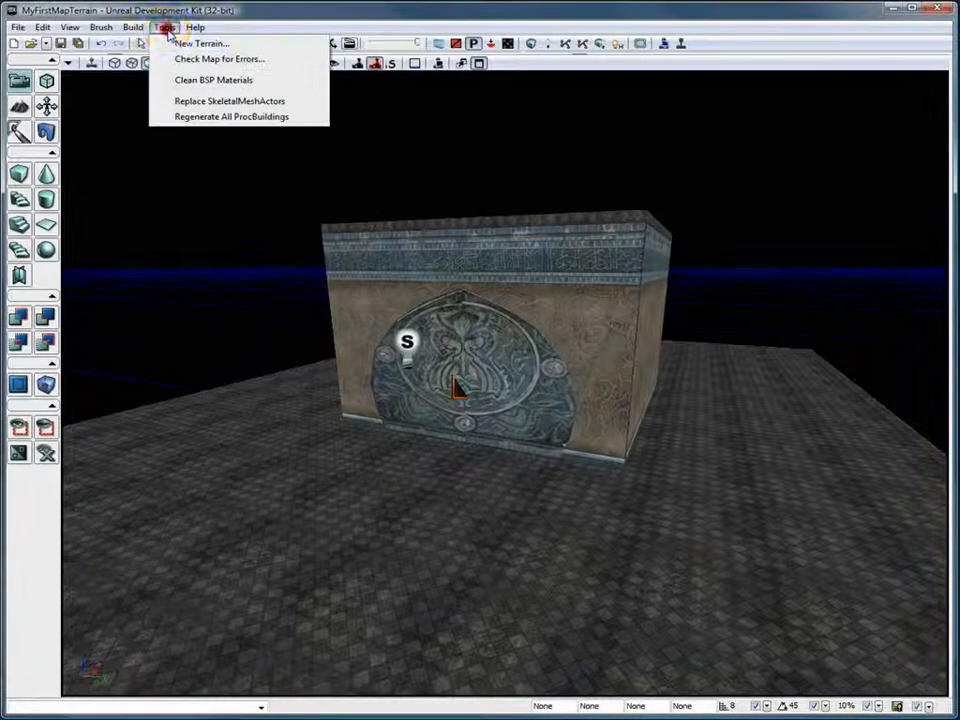
click(226, 44)
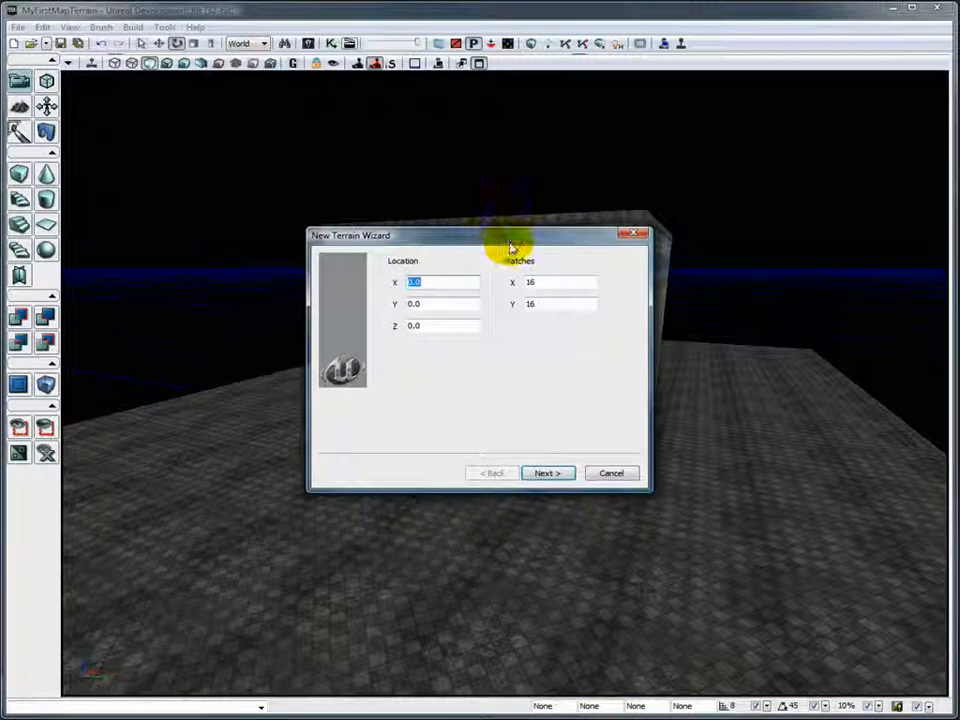
click(567, 280)
double_click(524, 283)
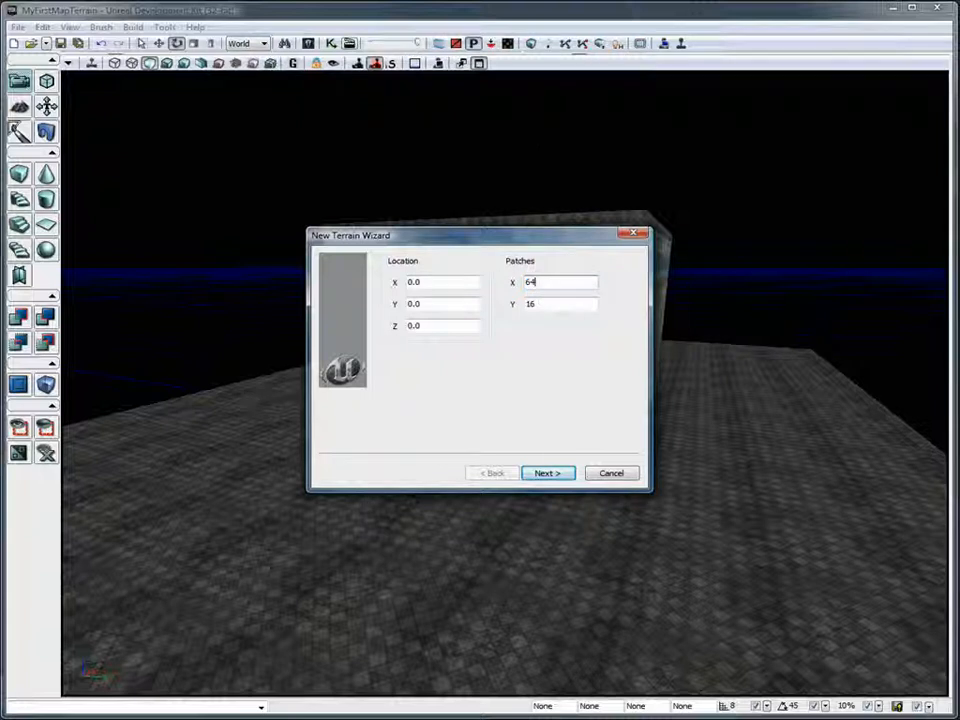
double_click(553, 304)
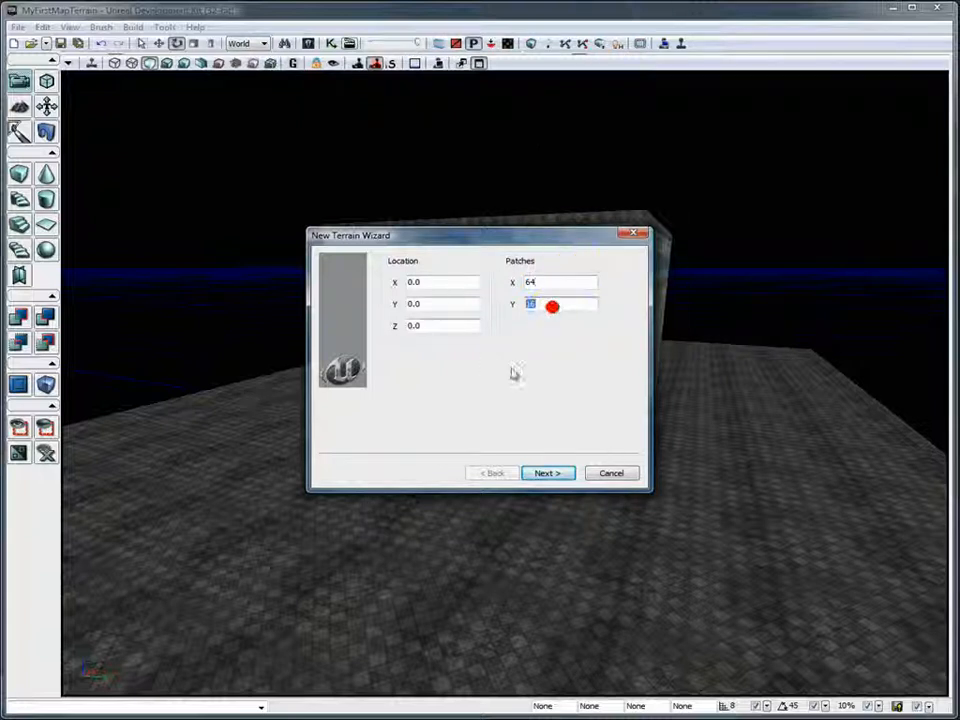
text(64)
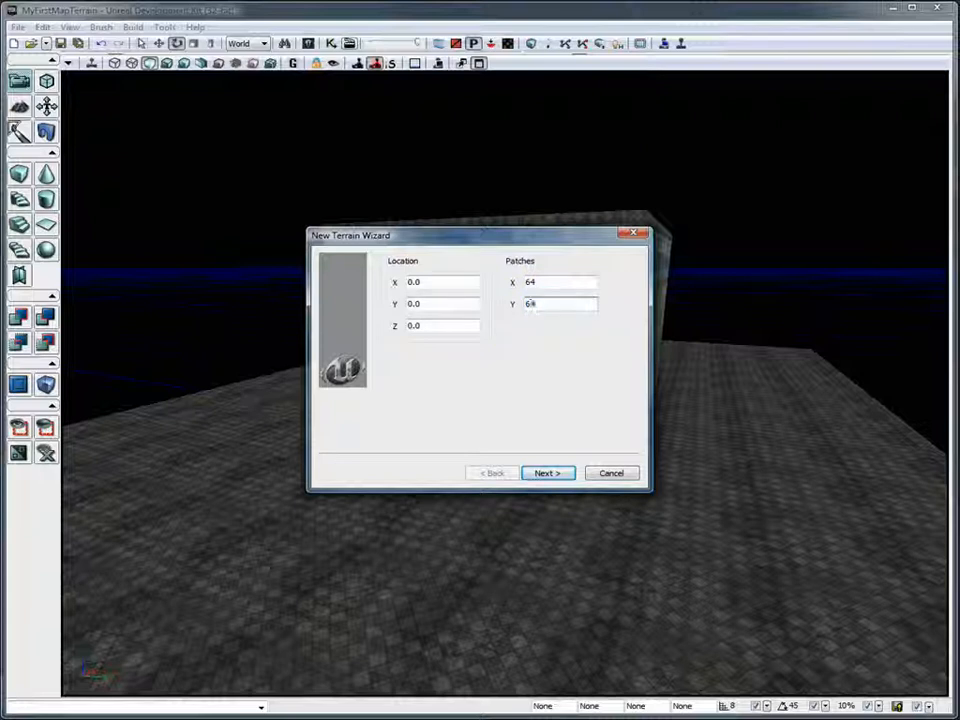
click(545, 472)
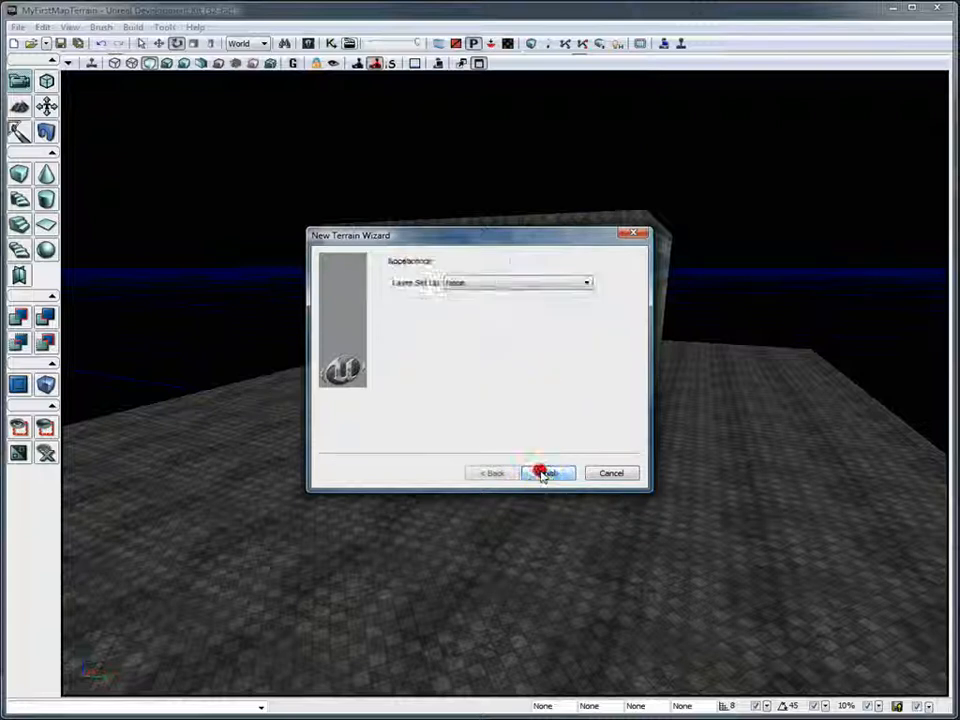
click(548, 474)
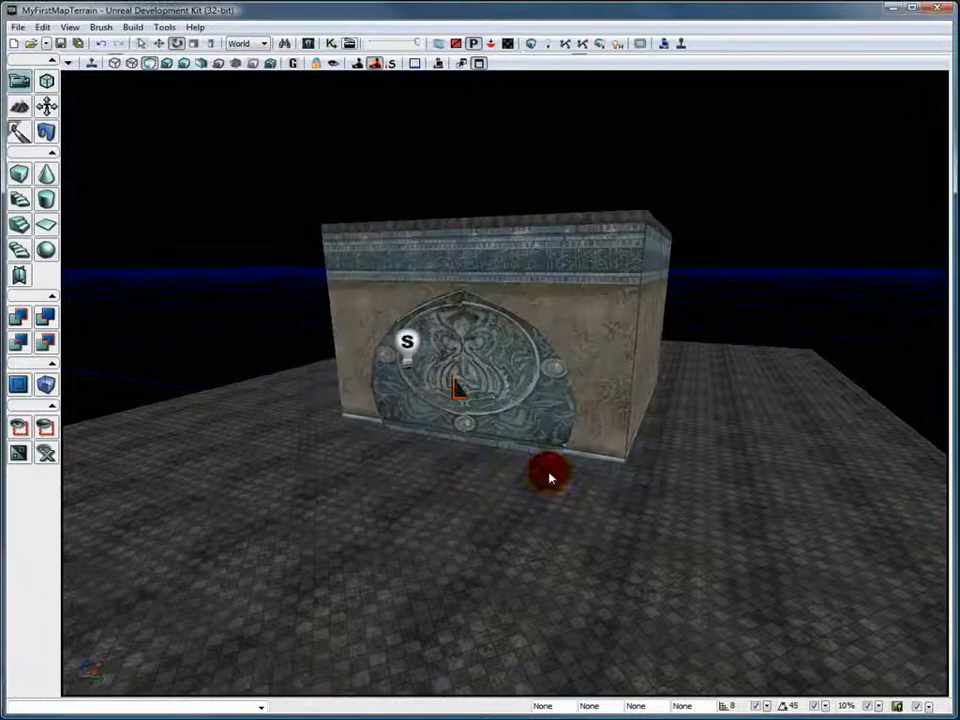
- View the new terrain beside the building and restore the four-viewport layout from the maximized perspective view
mouse_move(422, 539)
right_down()
mouse_move(456, 529)
mouse_move(423, 536)
right_up()
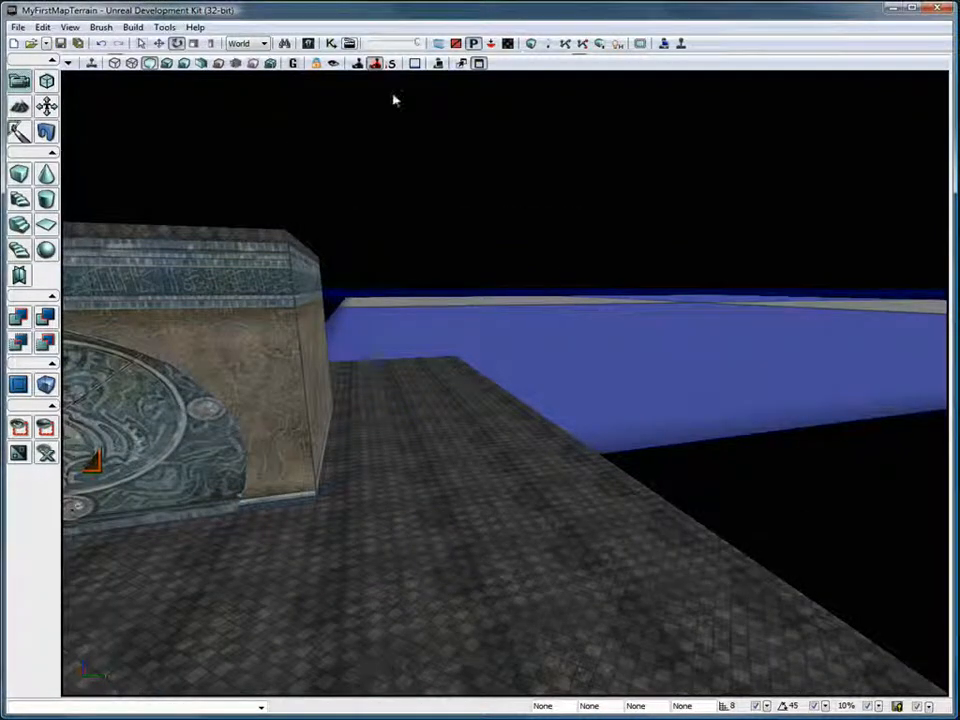
click(478, 63)
click(374, 192)
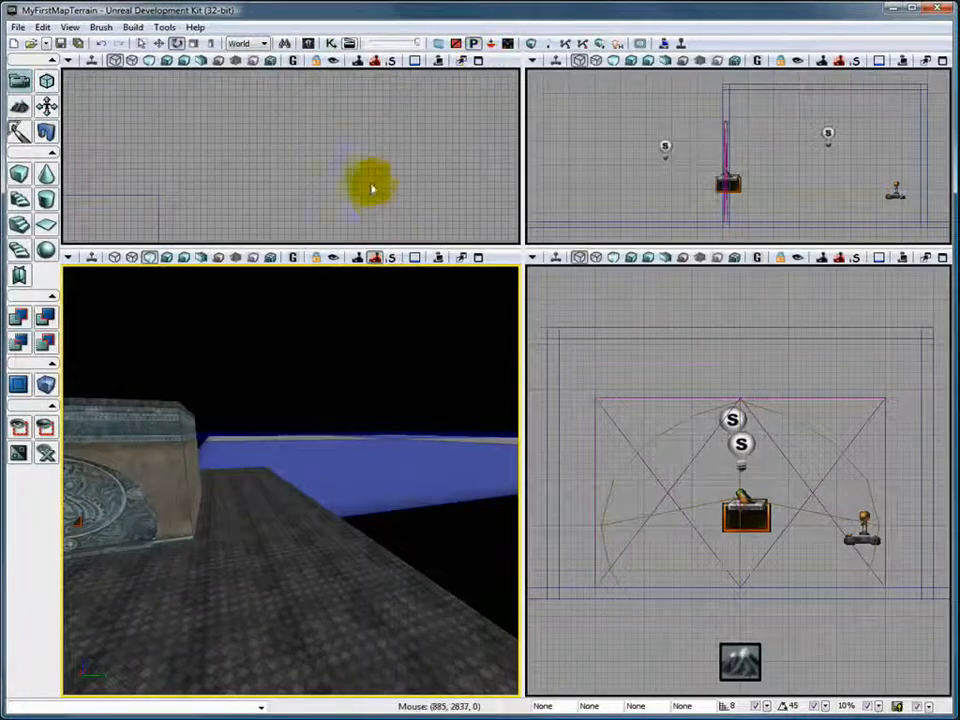
- Move the terrain in the maximized top view so that the building lies within its area instead of at its corner
click(478, 61)
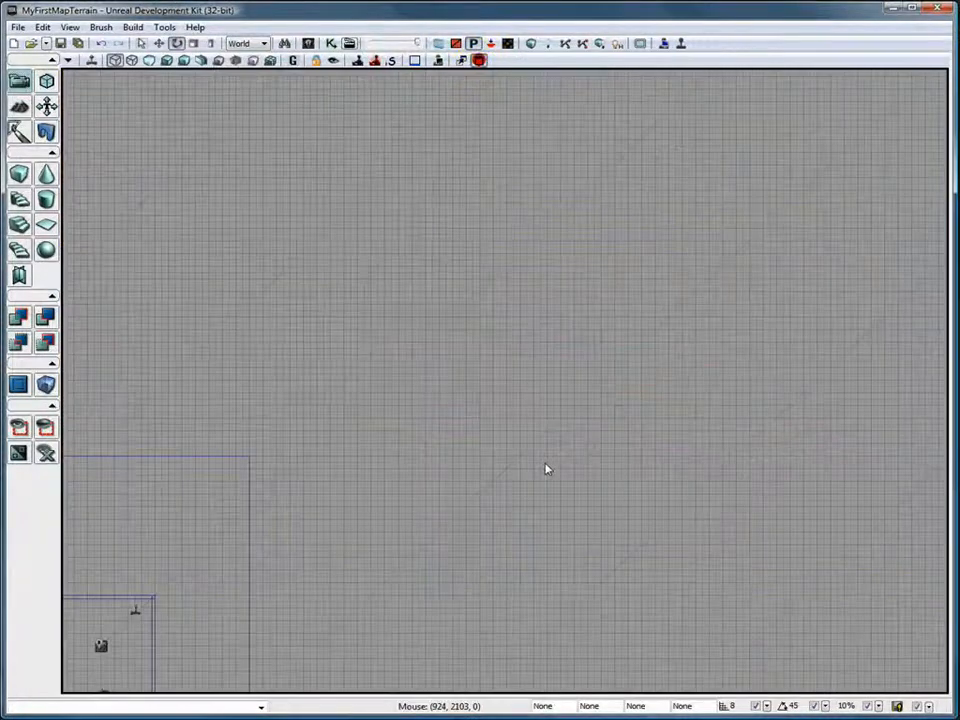
scroll(565, 490, down, 9)
mouse_move(593, 481)
mouse_down()
mouse_move(572, 501)
mouse_move(404, 527)
mouse_up()
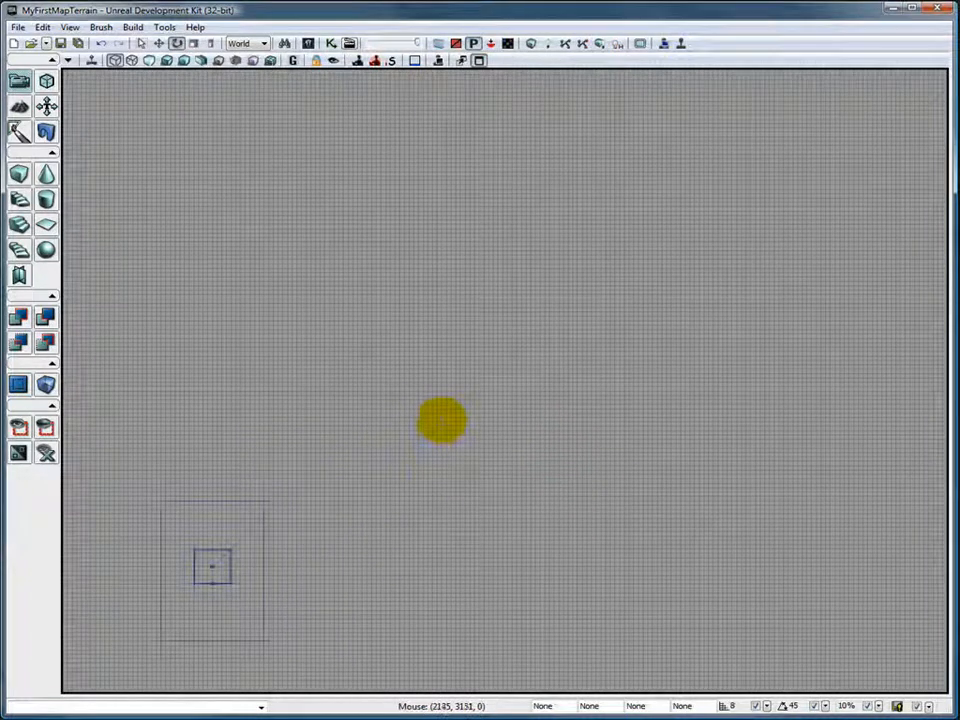
click(439, 418)
mouse_move(579, 401)
mouse_down()
mouse_move(551, 452)
mouse_move(529, 436)
mouse_up()
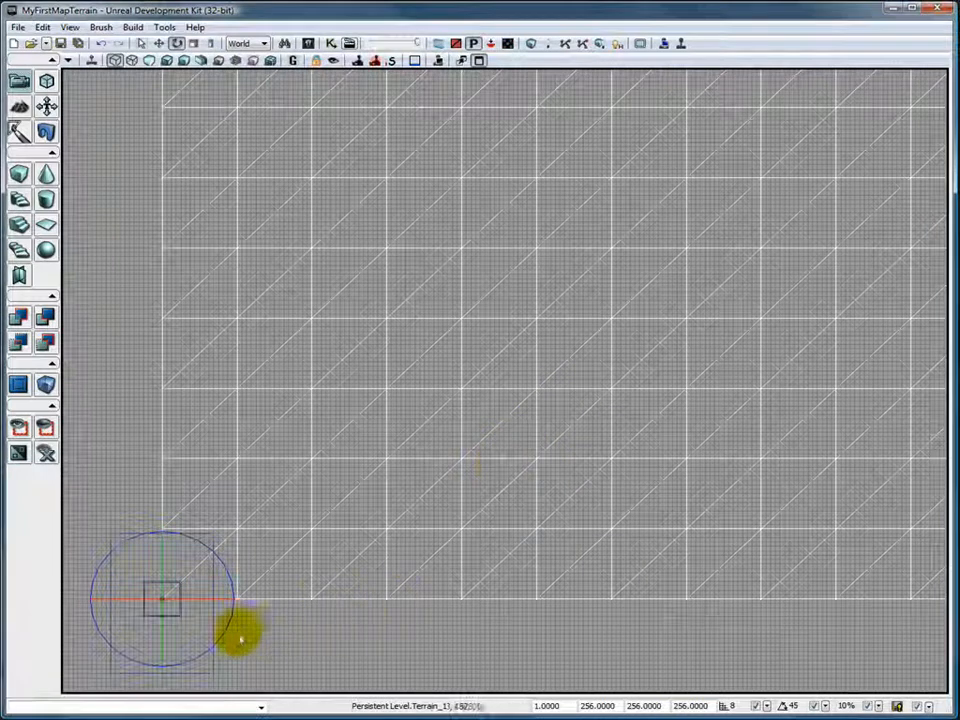
drag(444, 630, 439, 636)
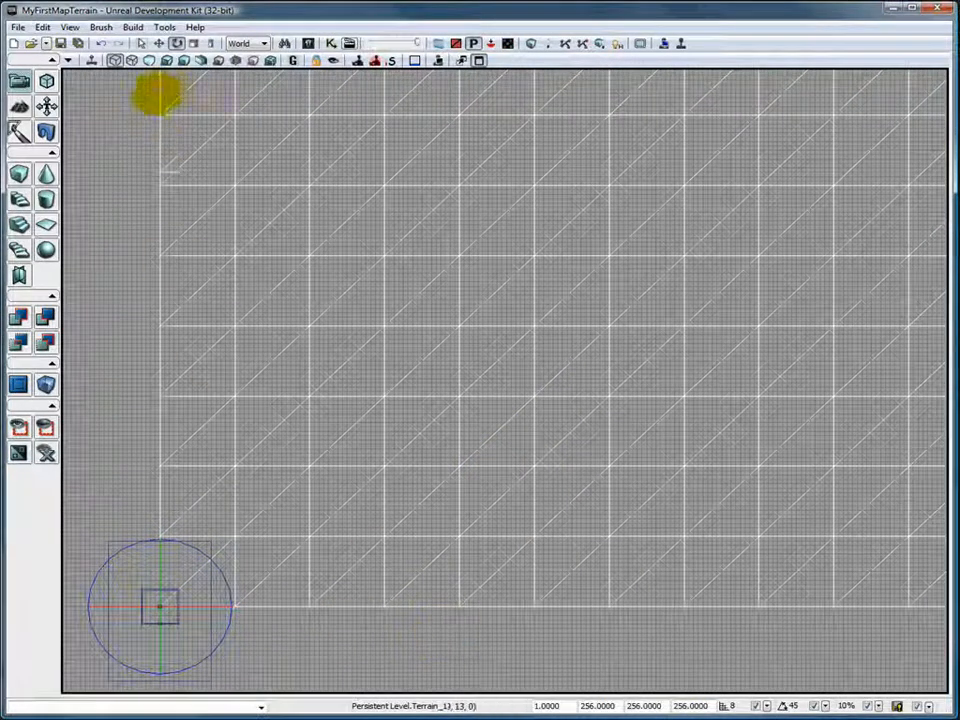
click(159, 43)
mouse_move(518, 561)
mouse_down()
mouse_move(491, 598)
mouse_move(482, 594)
mouse_move(518, 573)
mouse_up()
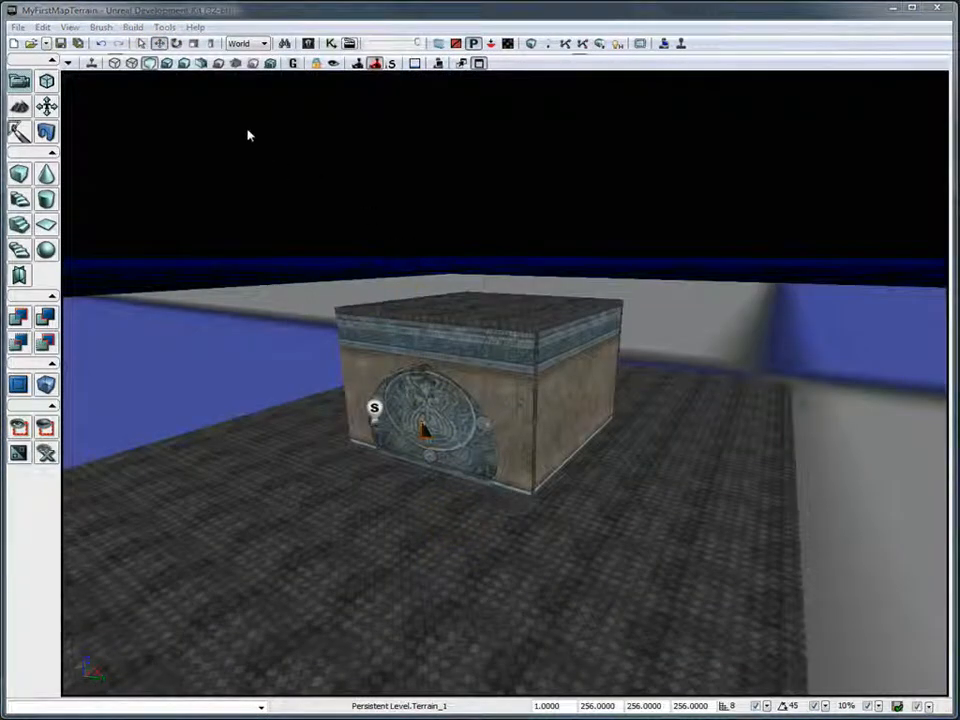
- In terrain editing mode, add an auto-created terrain setup layer from the HerbeVerte material in the MyTextures package
click(19, 107)
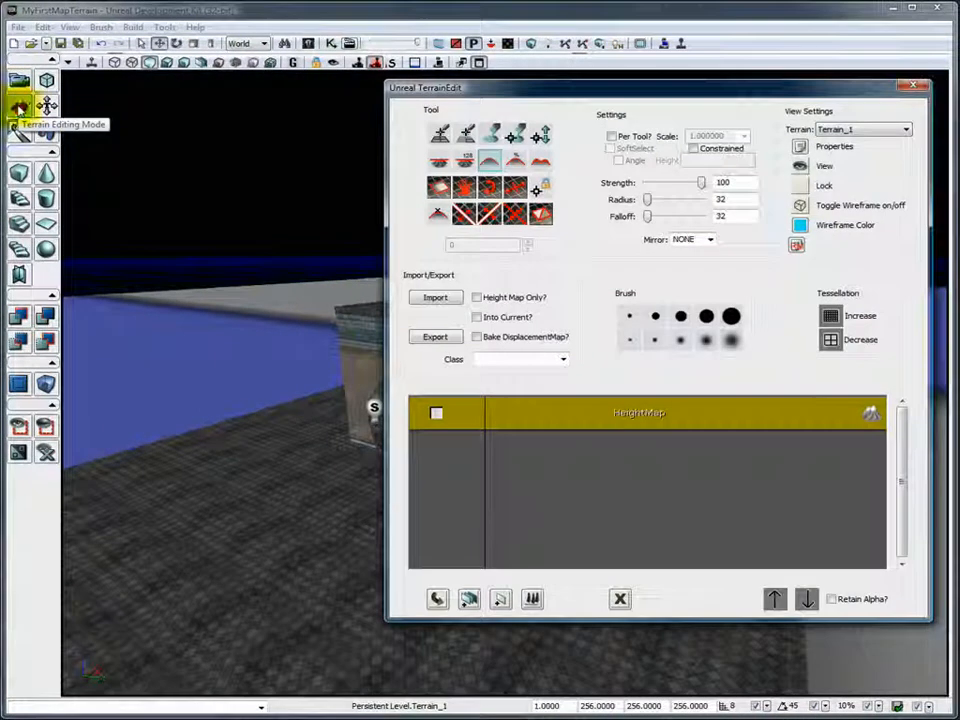
drag(518, 86, 532, 92)
click(309, 43)
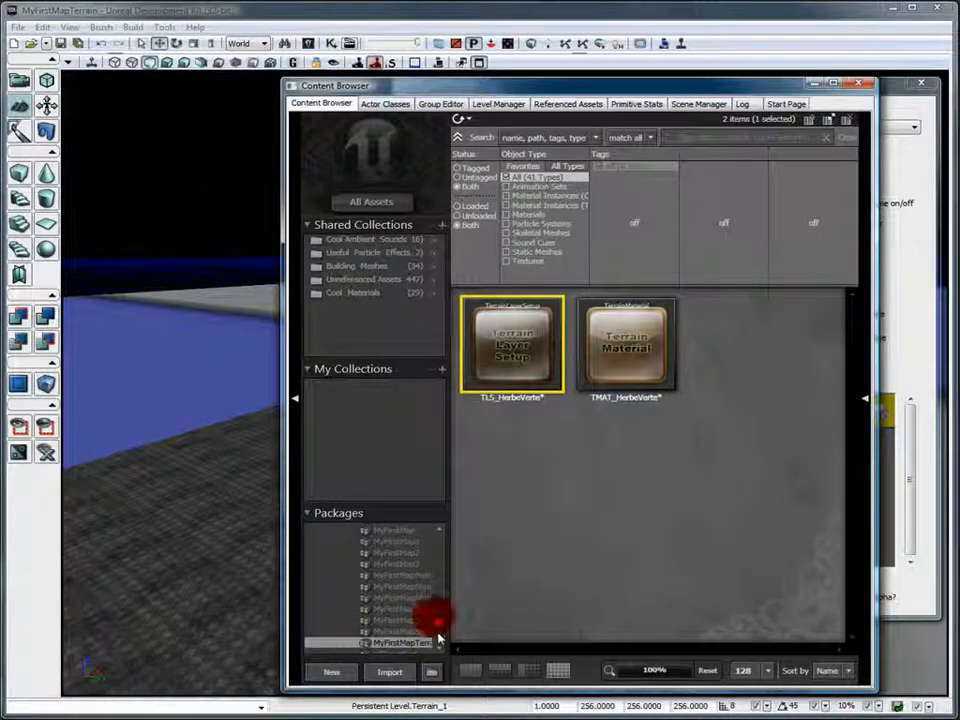
scroll(438, 640, down, 5)
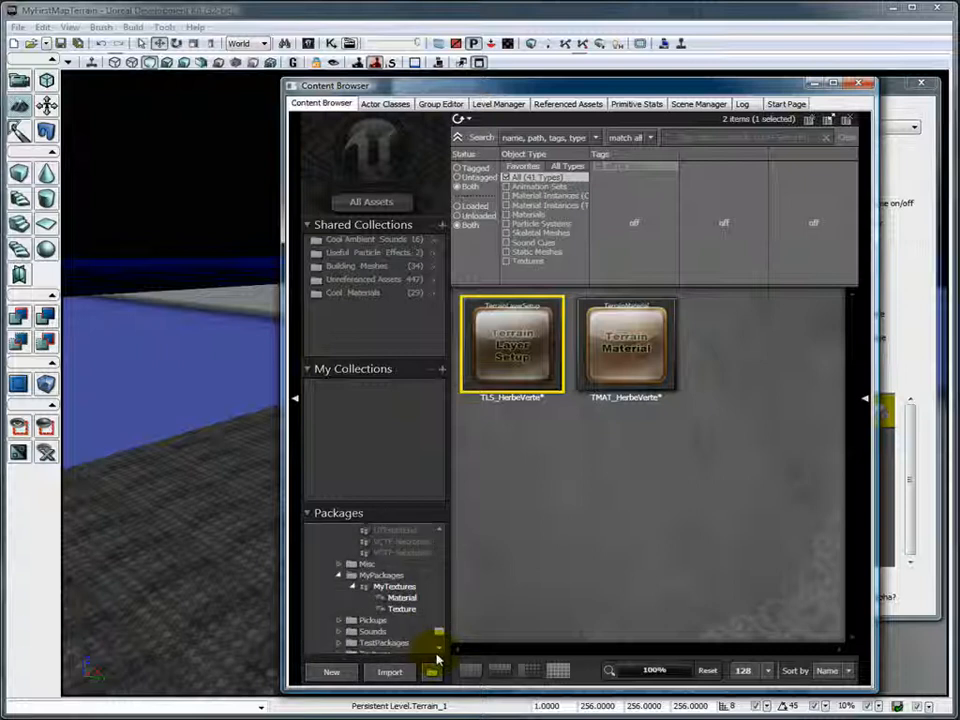
click(400, 598)
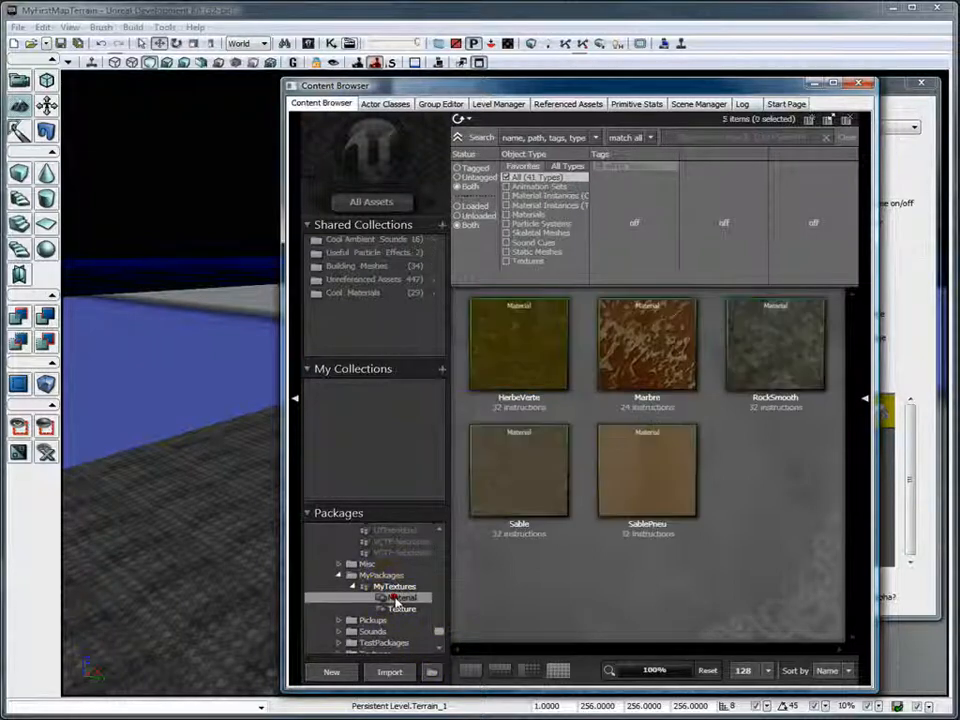
click(512, 328)
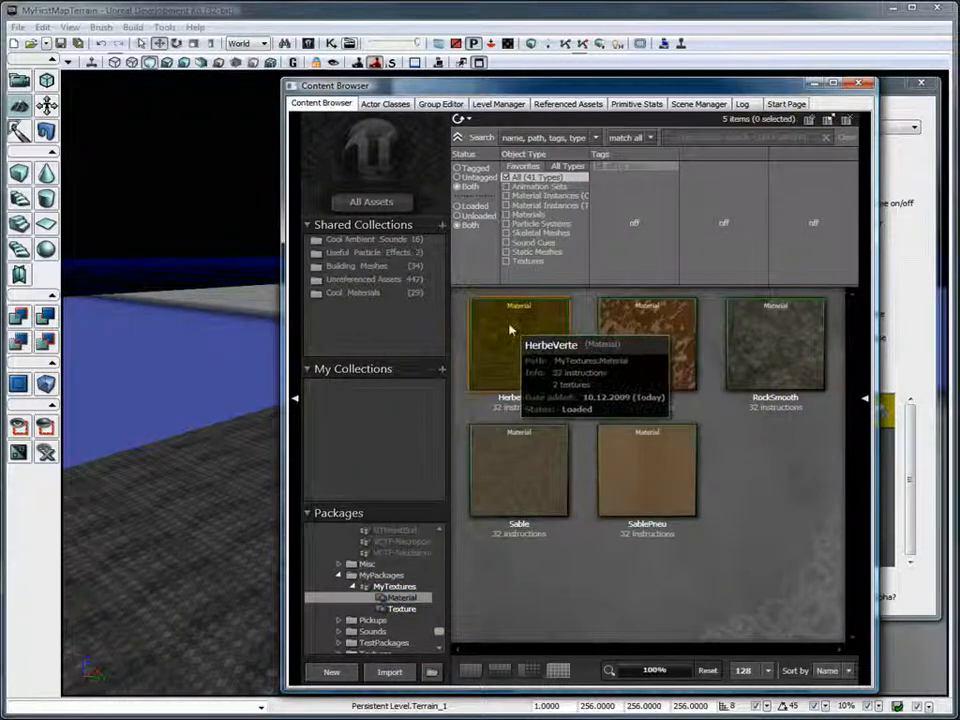
click(858, 86)
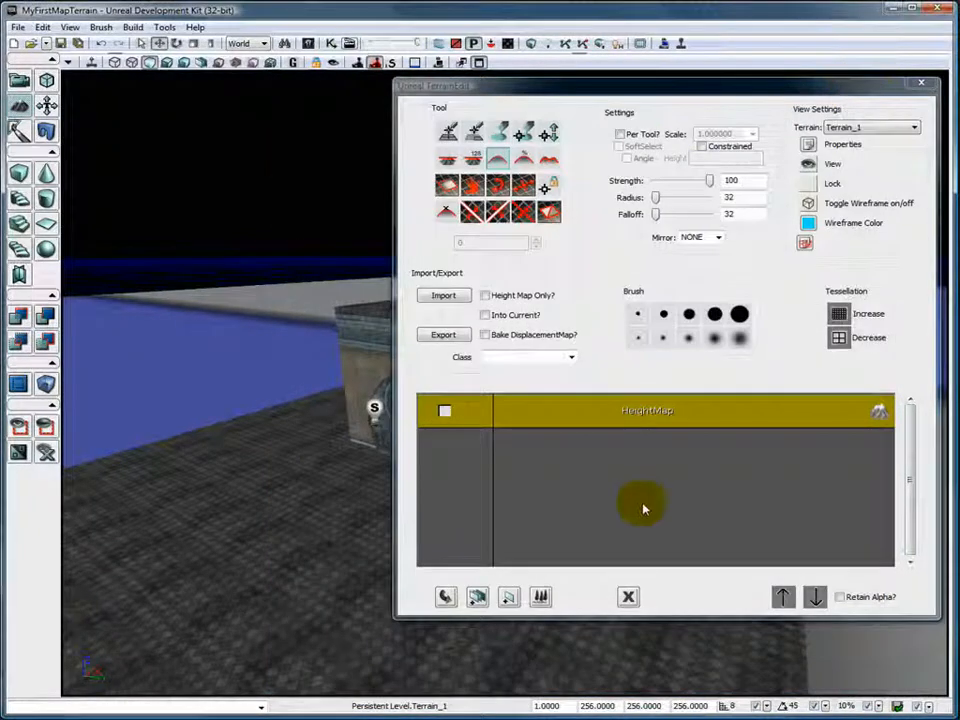
right_click(604, 461)
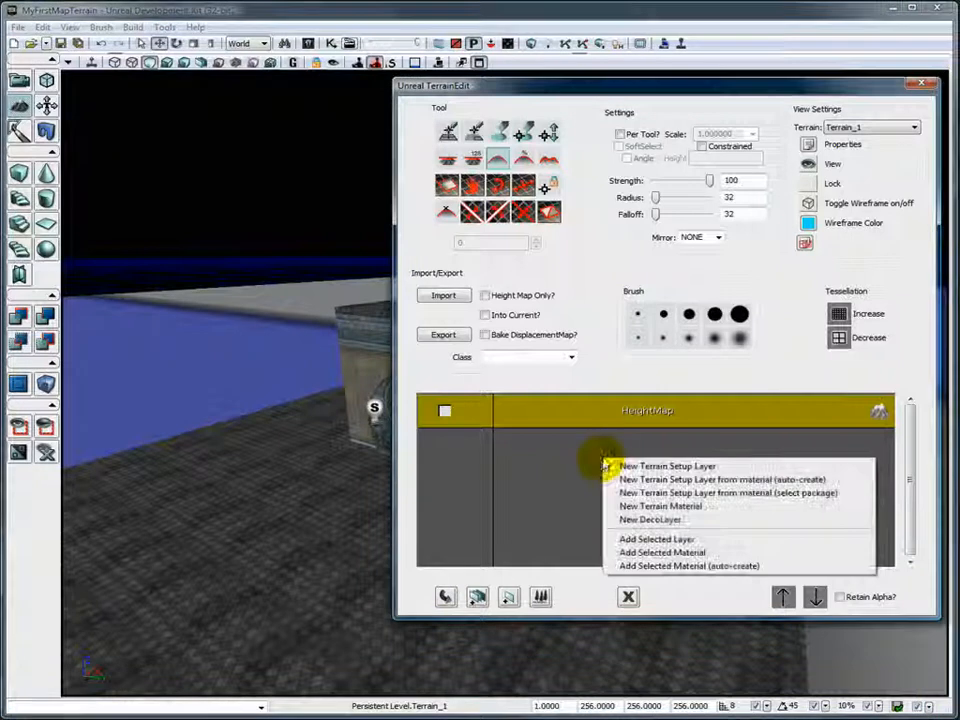
click(722, 480)
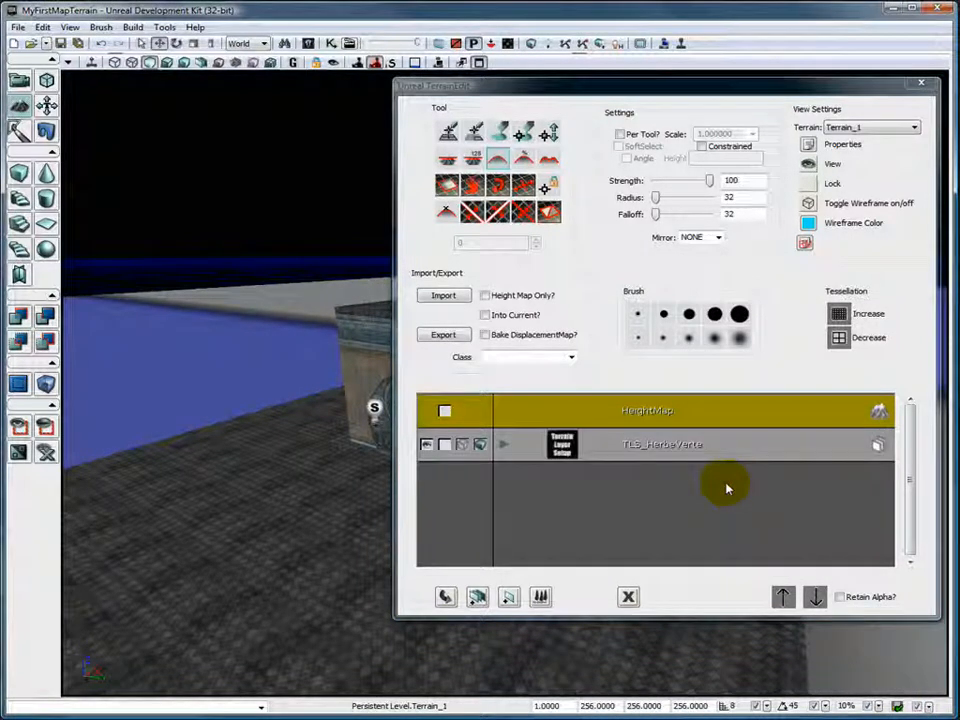
click(724, 452)
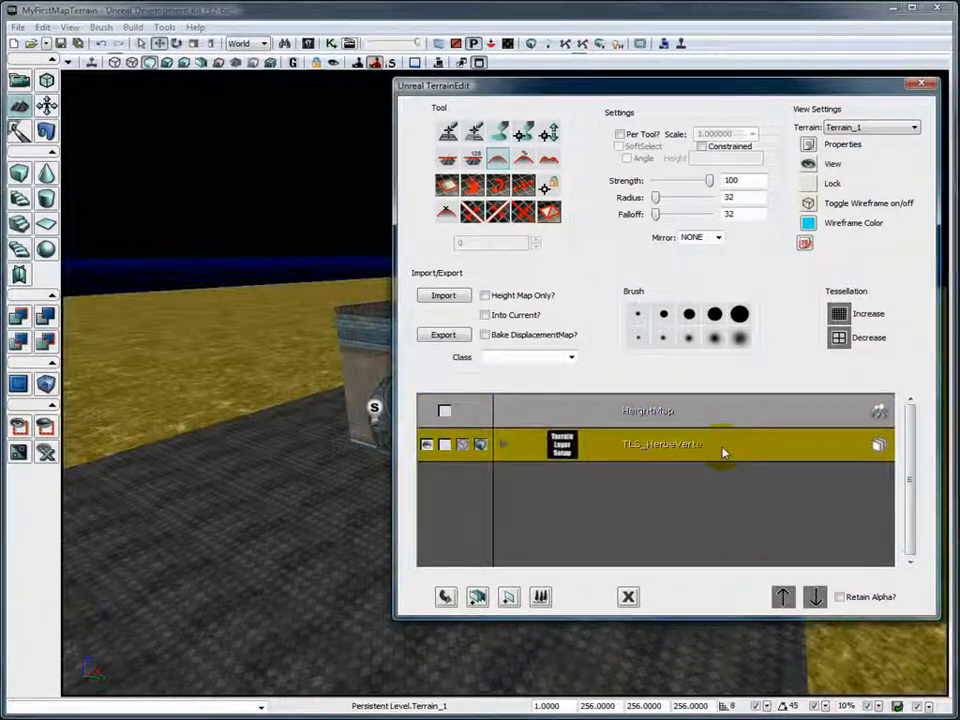
- Raise small hills on the terrain's HeightMap with the Paint tool at strength 100, radius 128 and falloff 128
click(672, 416)
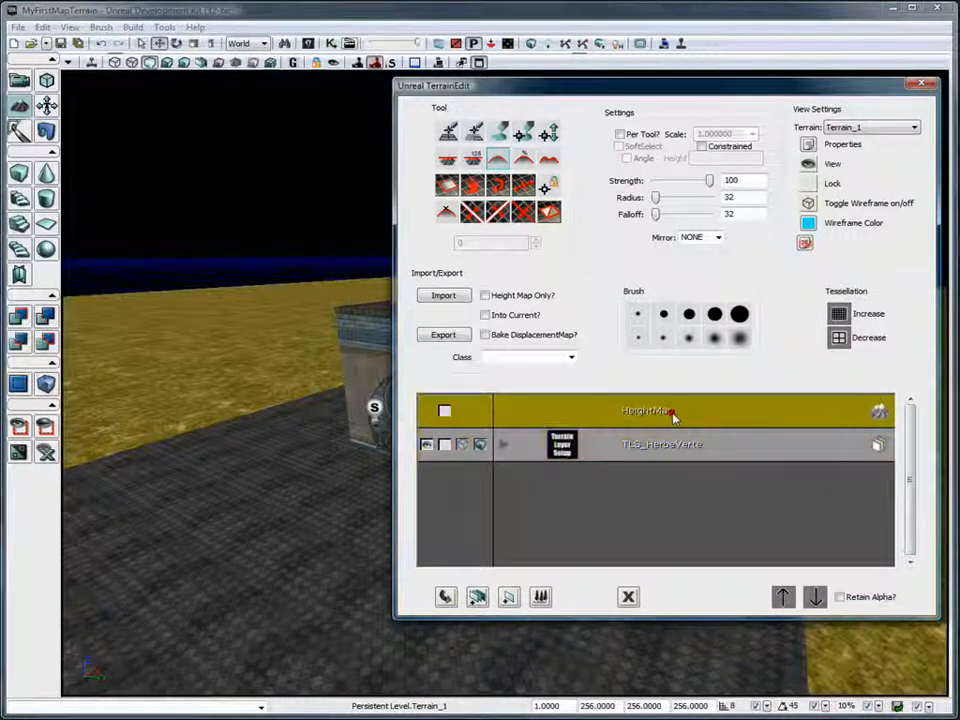
drag(579, 90, 565, 92)
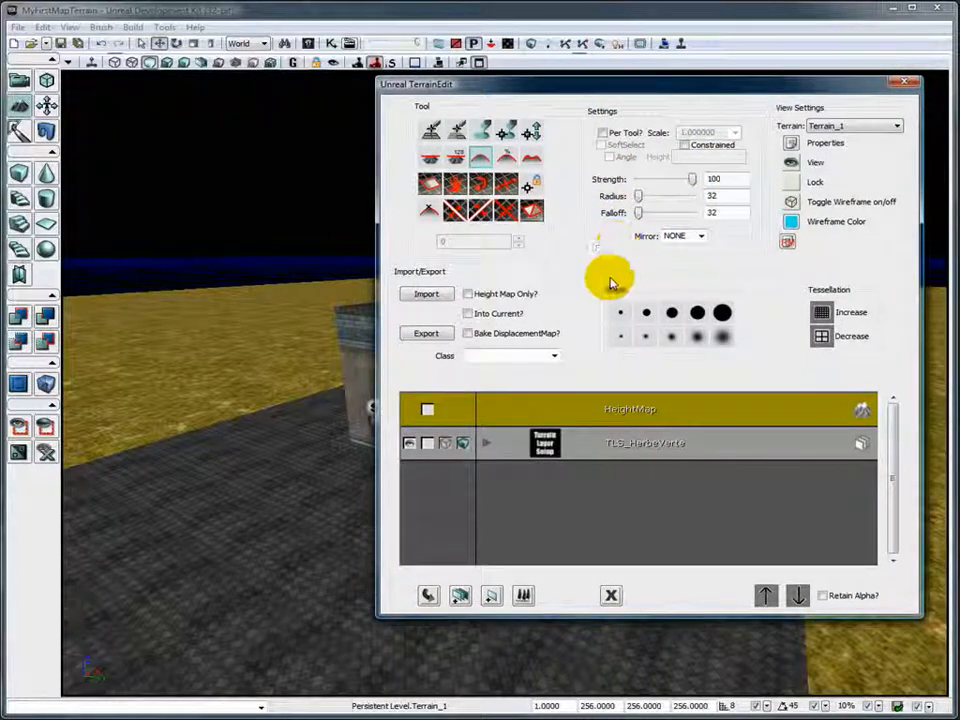
click(723, 338)
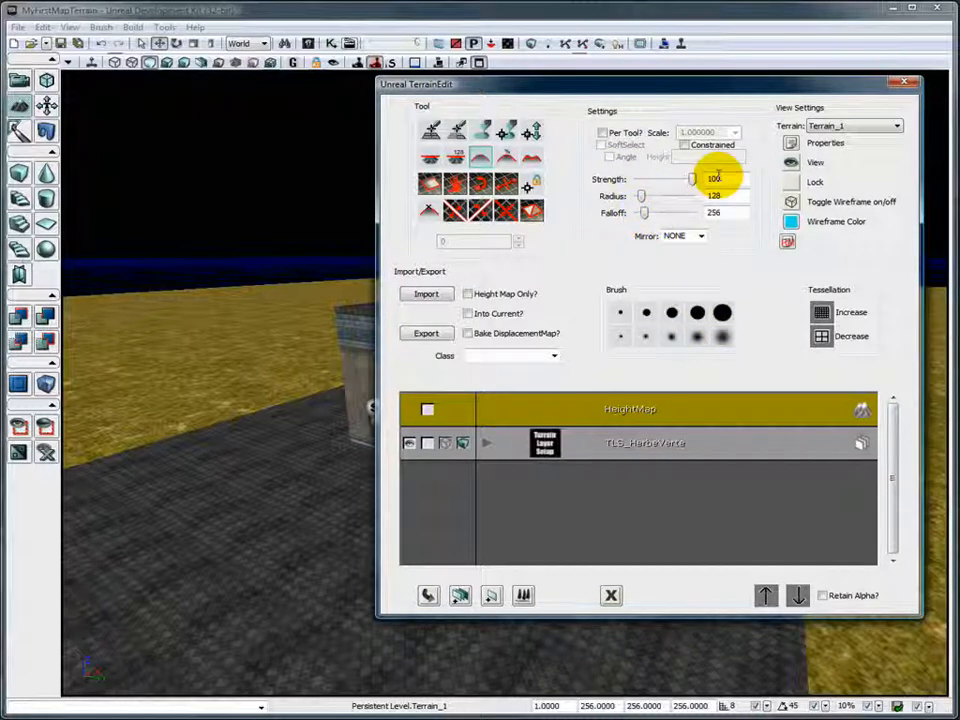
click(697, 314)
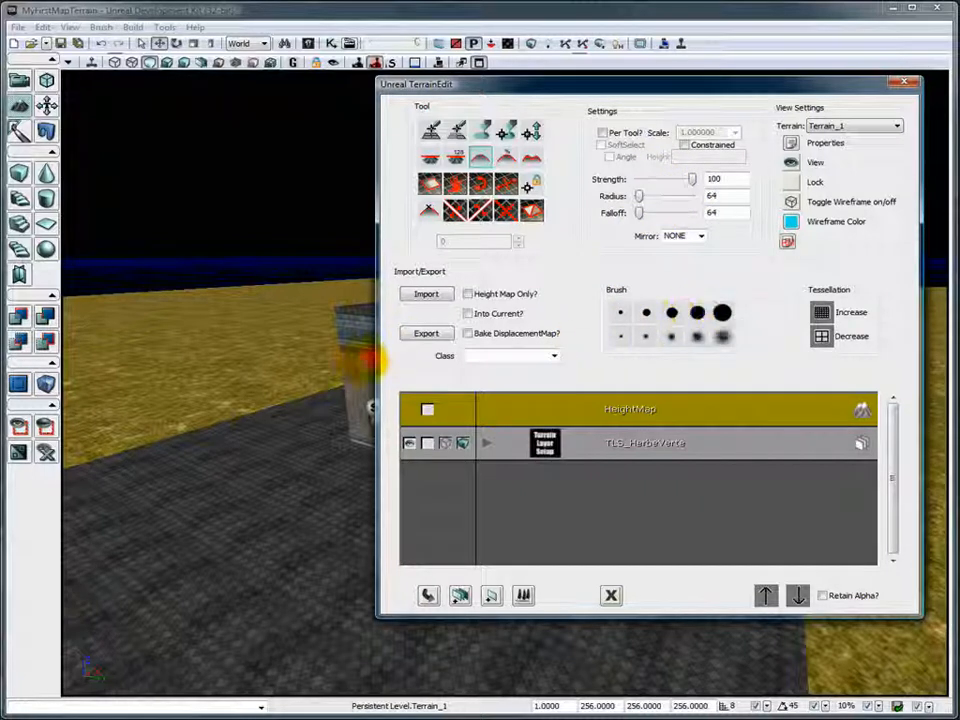
drag(168, 376, 188, 390)
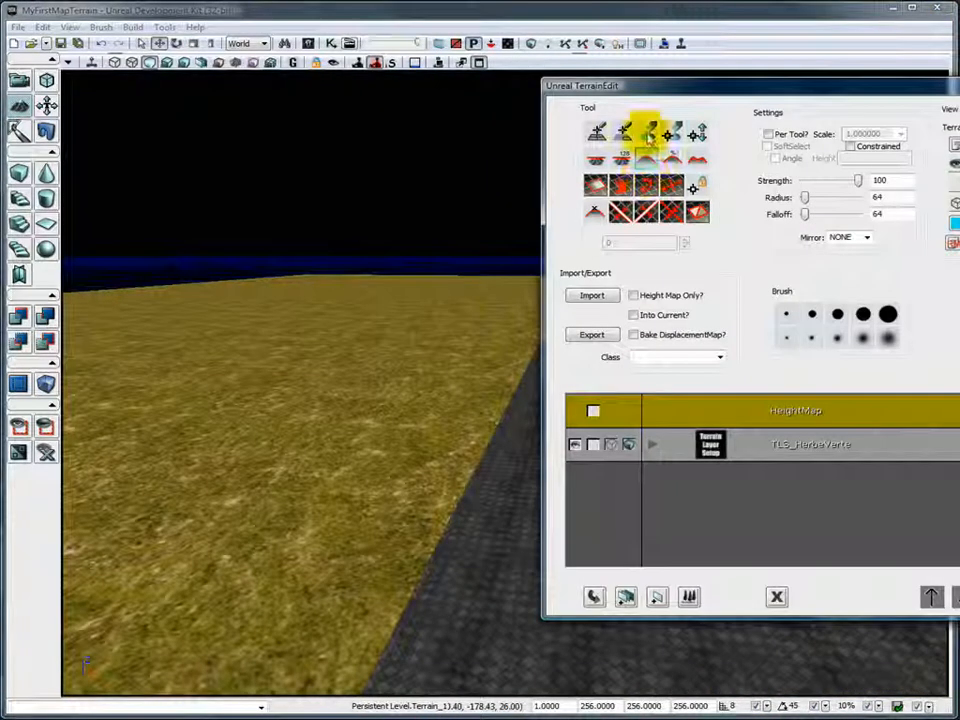
click(651, 133)
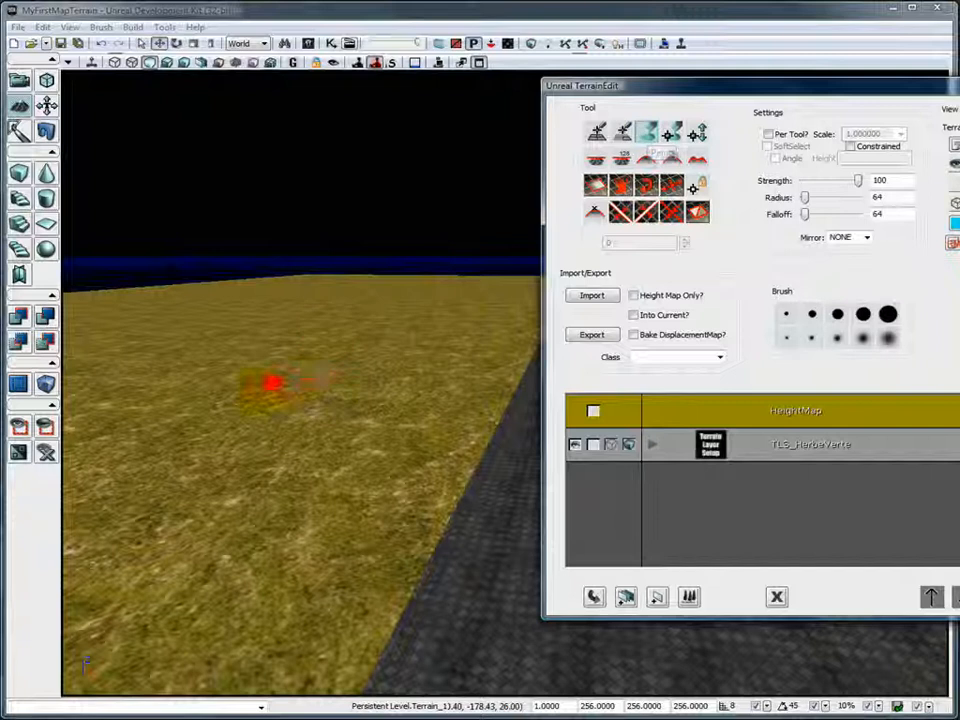
click(887, 315)
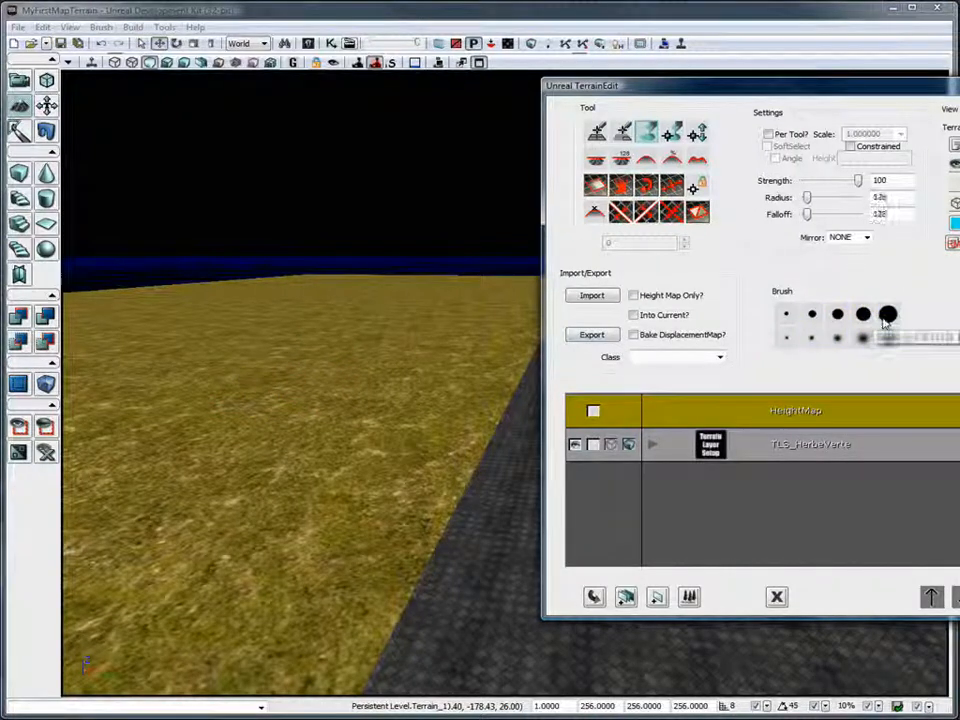
ctrl+click(203, 341)
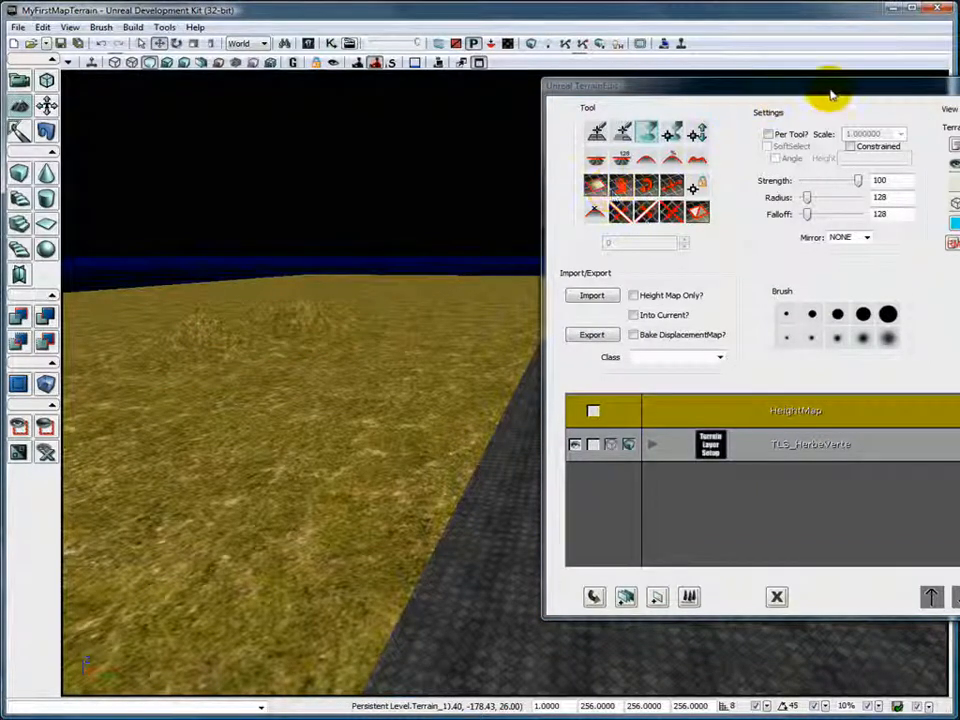
- Turn on the terrain wireframe and paint further hills in front of the first ones
drag(825, 90, 756, 85)
click(886, 197)
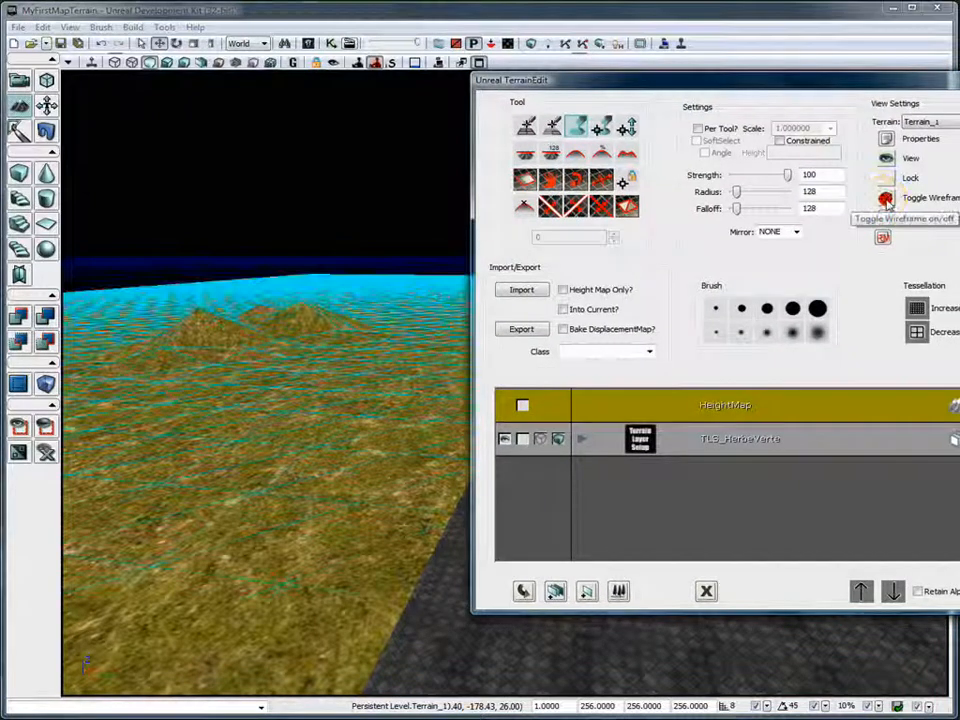
mouse_move(311, 369)
ctrl+mouse_down()
mouse_move(261, 321)
mouse_move(337, 357)
ctrl+mouse_up()
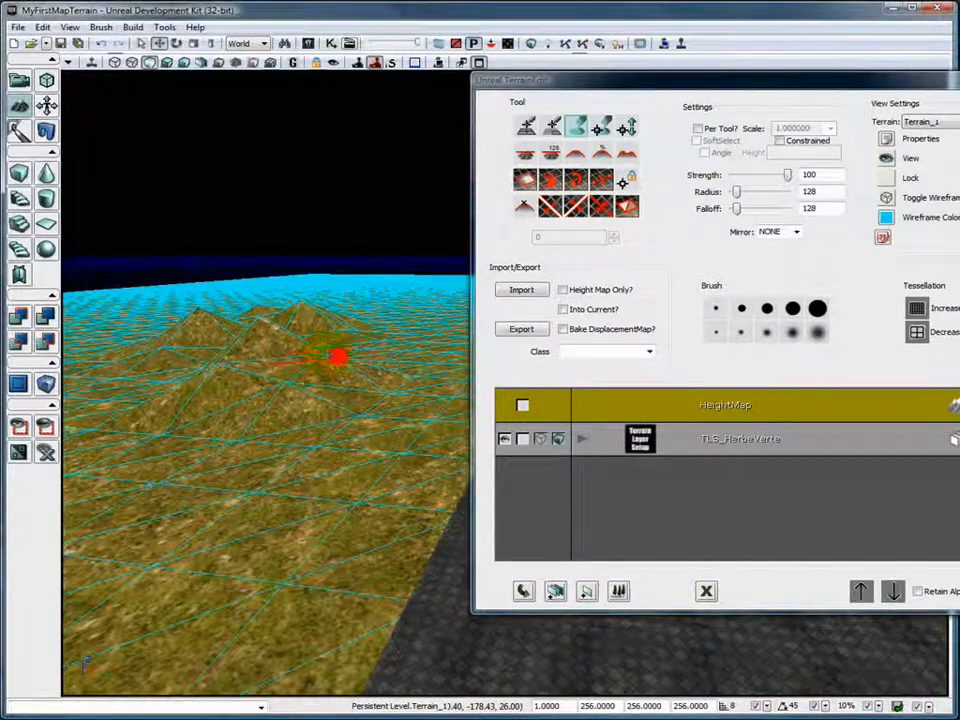
- Soften the peaks of the painted hills with the Smooth tool
click(577, 153)
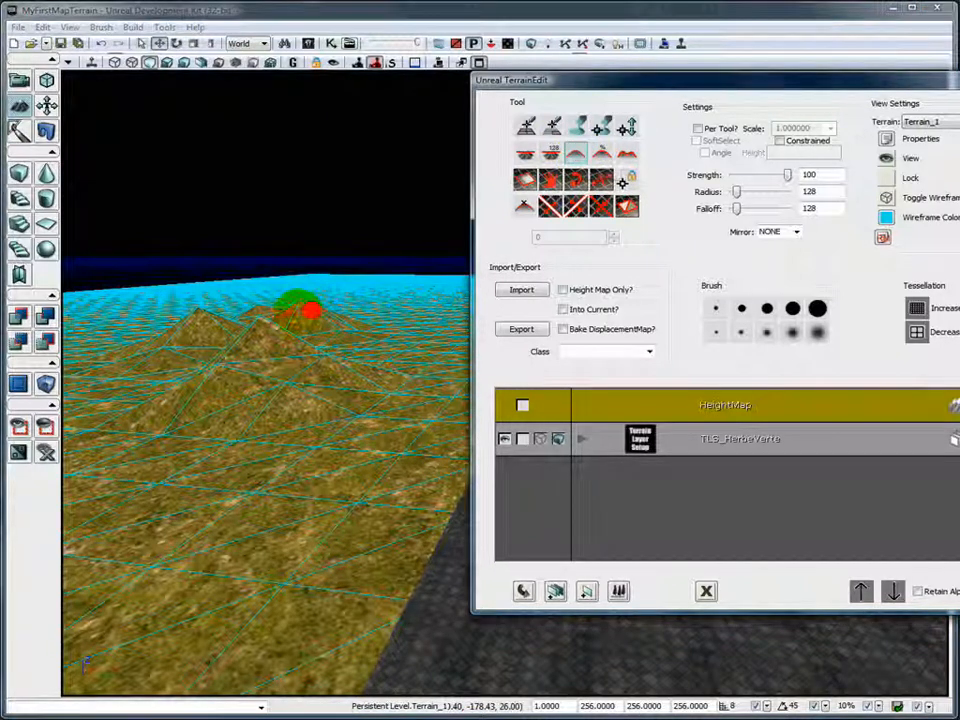
mouse_move(247, 342)
ctrl+mouse_down()
mouse_move(232, 324)
mouse_move(163, 352)
ctrl+mouse_up()
mouse_move(279, 330)
ctrl+mouse_down()
mouse_move(287, 377)
mouse_move(279, 334)
mouse_move(326, 317)
mouse_move(317, 303)
ctrl+mouse_up()
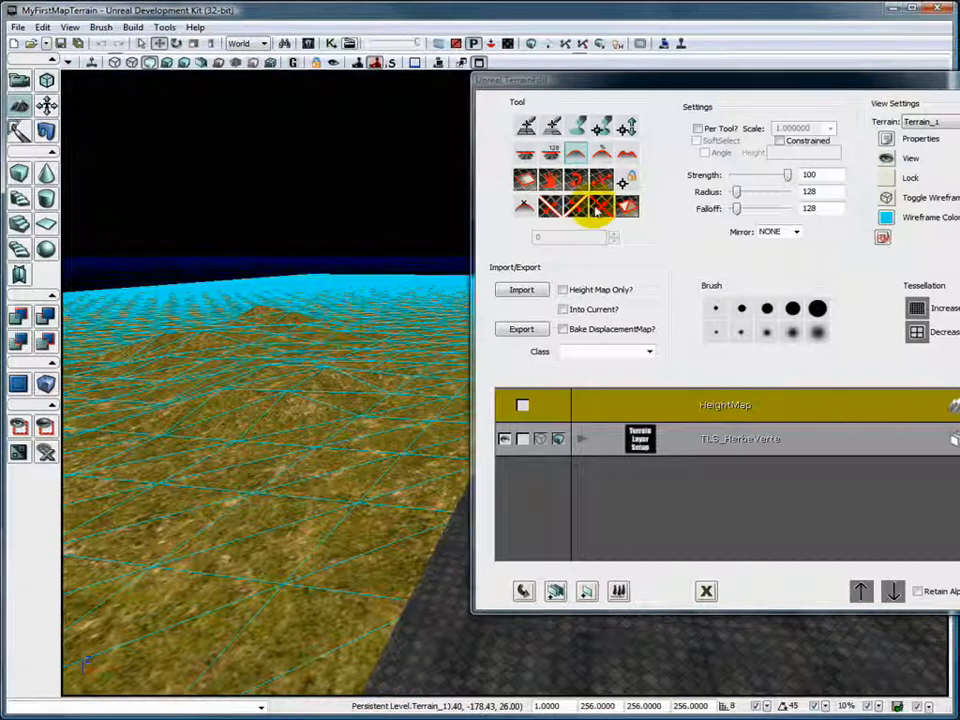
- Increase the terrain's tessellation and paint a new row of hills behind the smoothed ones
click(916, 308)
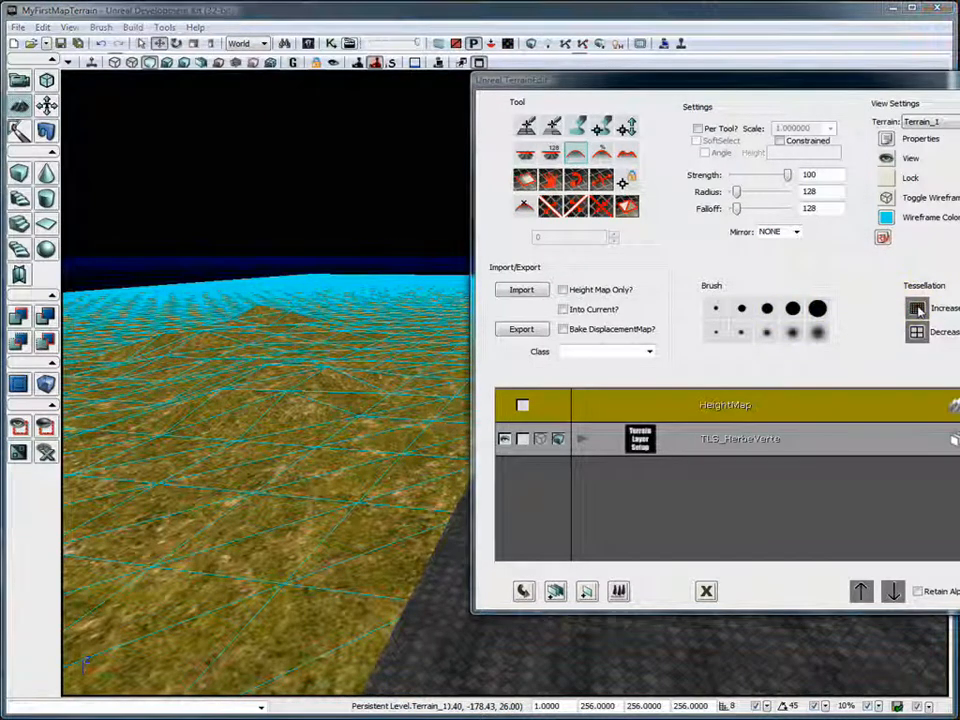
click(460, 404)
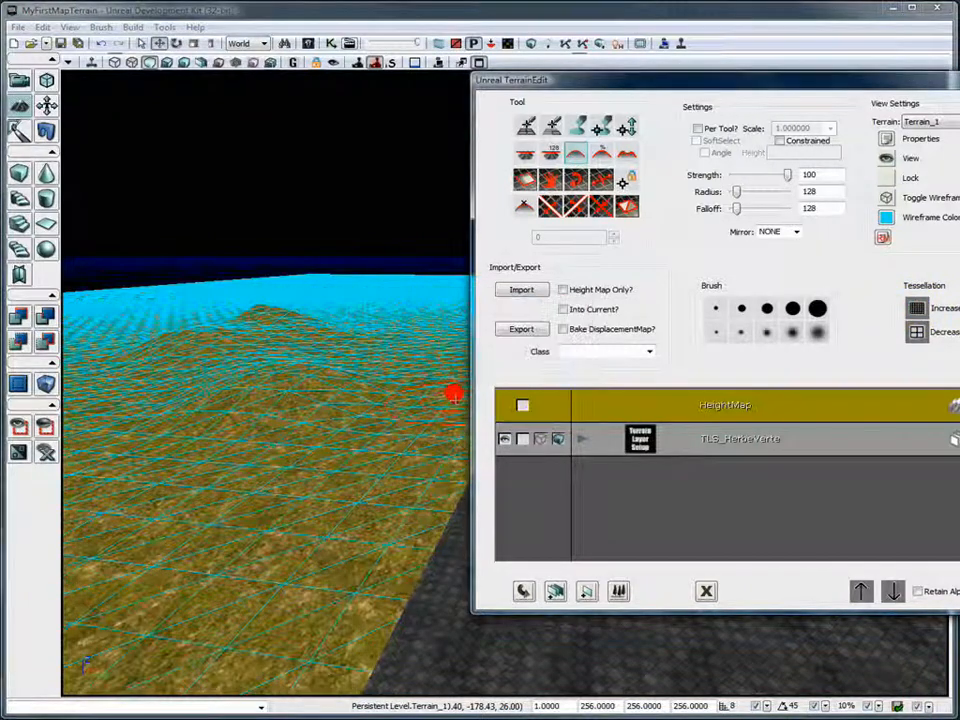
click(577, 126)
mouse_move(308, 295)
ctrl+mouse_down()
mouse_move(311, 312)
mouse_move(385, 298)
mouse_move(214, 311)
ctrl+mouse_up()
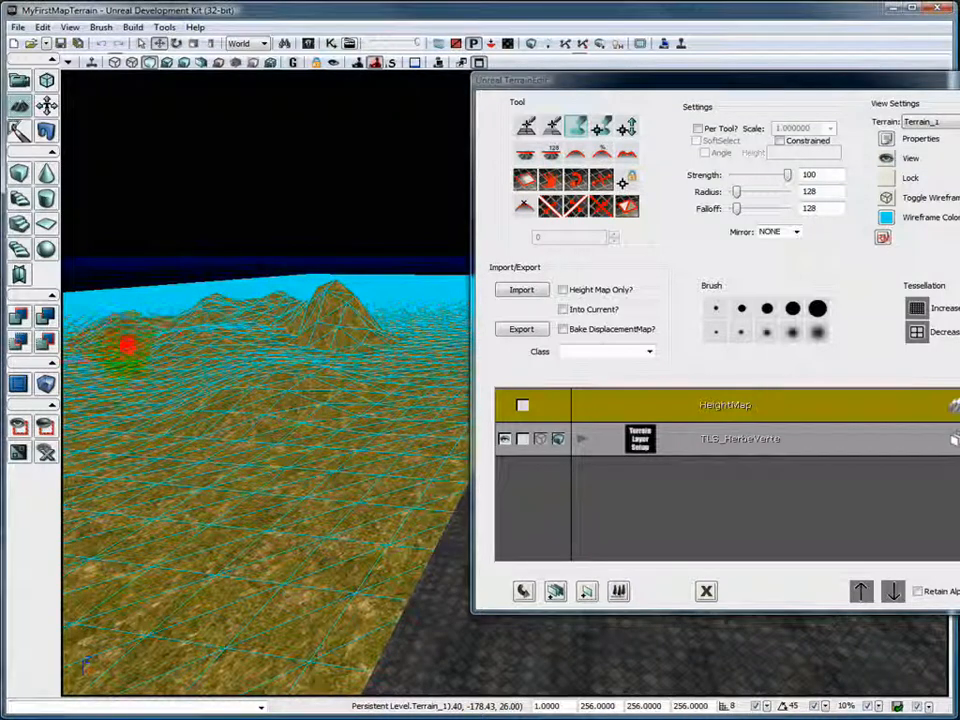
- Set the brush radius to 533 and the falloff to 421, and paint broad hills across the terrain around the building's floor
mouse_move(736, 191)
mouse_down()
mouse_move(757, 195)
mouse_move(739, 197)
mouse_move(746, 208)
mouse_up()
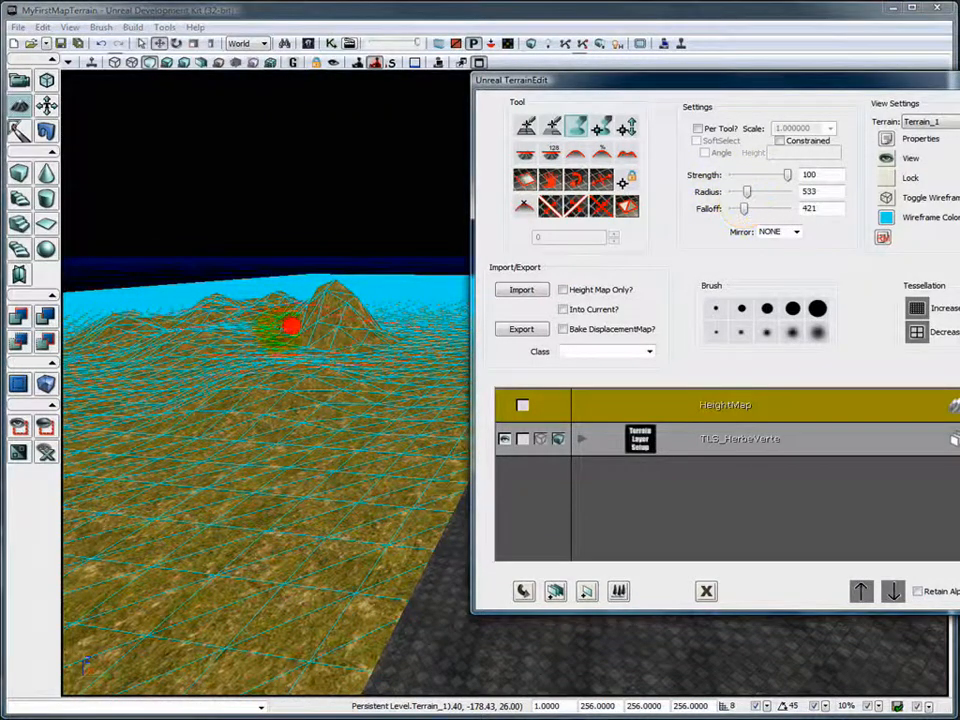
ctrl+drag(290, 325, 284, 328)
drag(360, 343, 274, 440)
mouse_move(310, 303)
ctrl+mouse_down()
mouse_move(292, 322)
mouse_move(232, 333)
ctrl+mouse_up()
drag(180, 387, 190, 380)
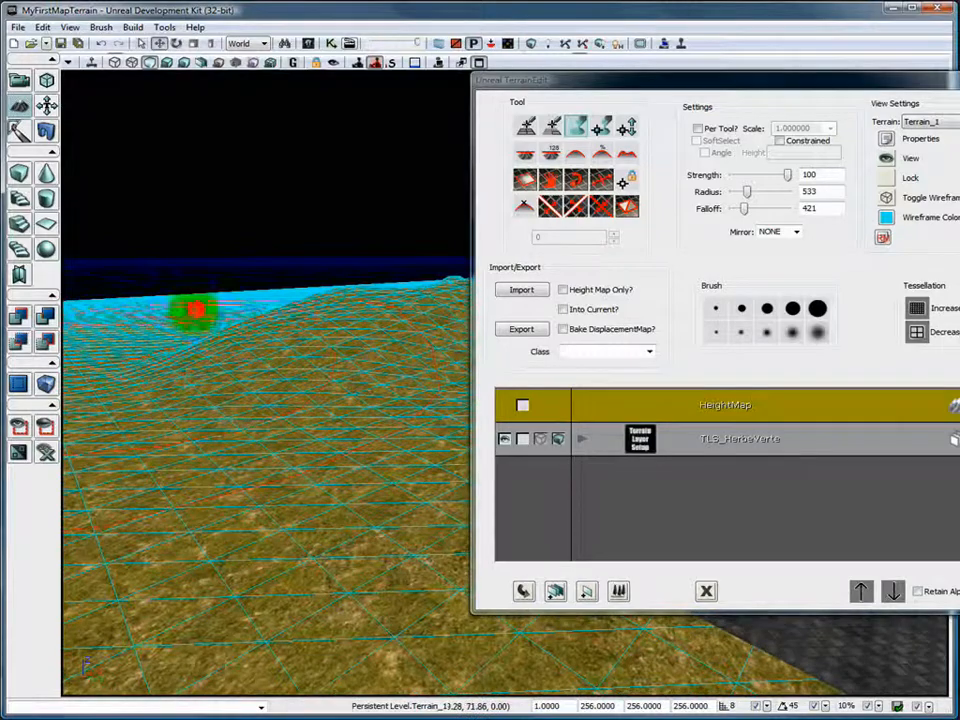
ctrl+drag(178, 320, 142, 341)
mouse_move(250, 410)
mouse_down()
mouse_move(193, 486)
mouse_move(366, 482)
mouse_move(390, 360)
mouse_move(376, 350)
mouse_move(420, 338)
mouse_move(422, 322)
mouse_move(500, 300)
mouse_up()
drag(440, 520, 320, 545)
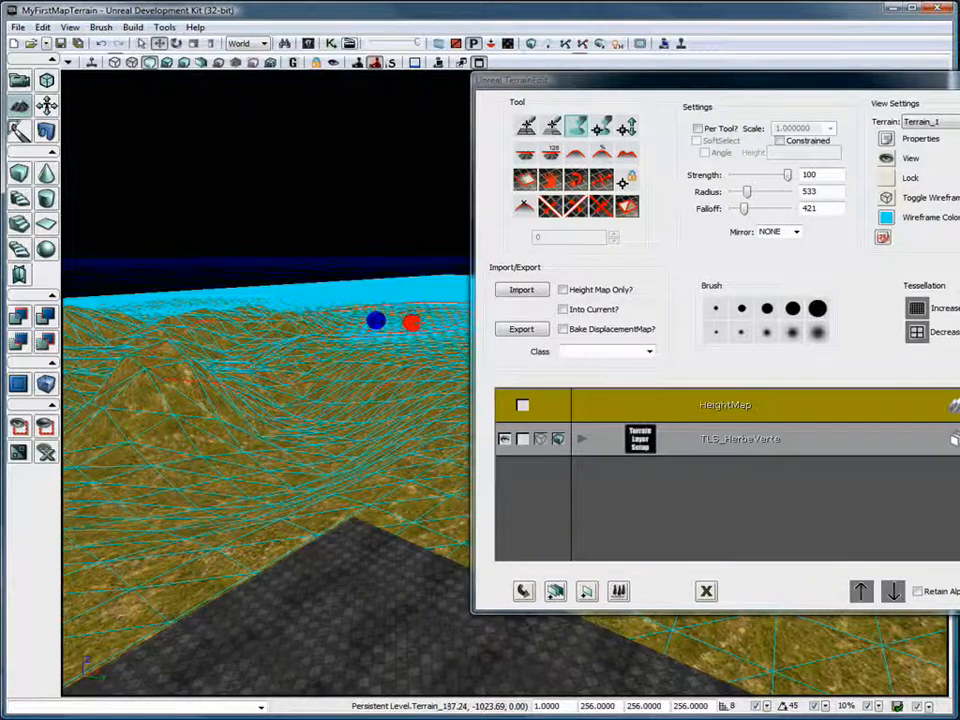
mouse_move(419, 347)
mouse_down()
mouse_move(469, 351)
mouse_move(376, 349)
mouse_up()
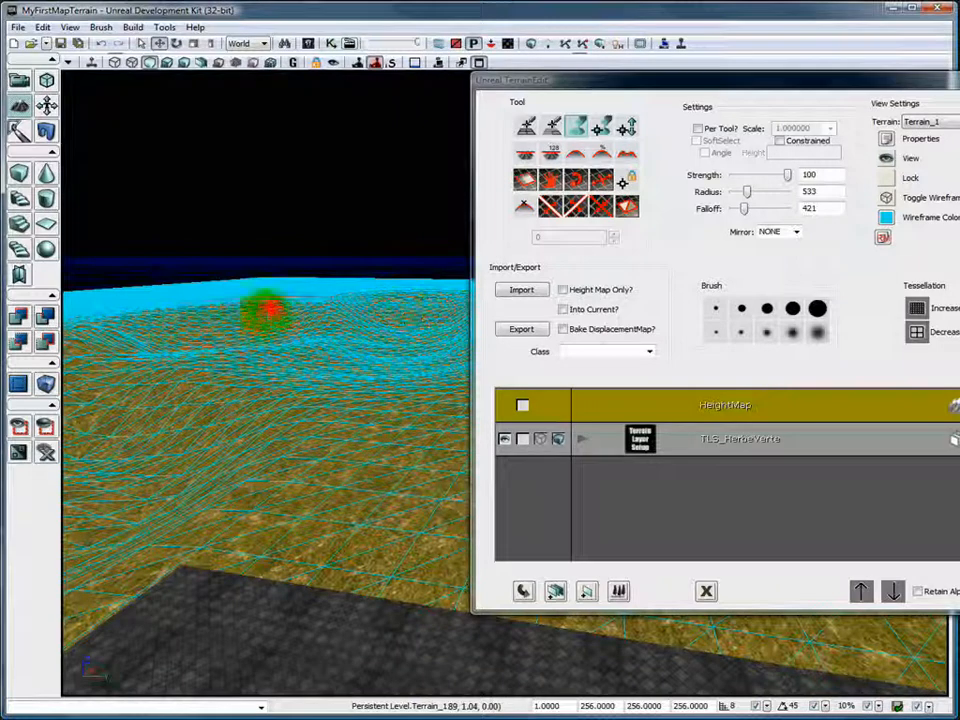
- Soften the broad hills around the building's floor with the Smooth tool at radius 533 and falloff 421
click(575, 152)
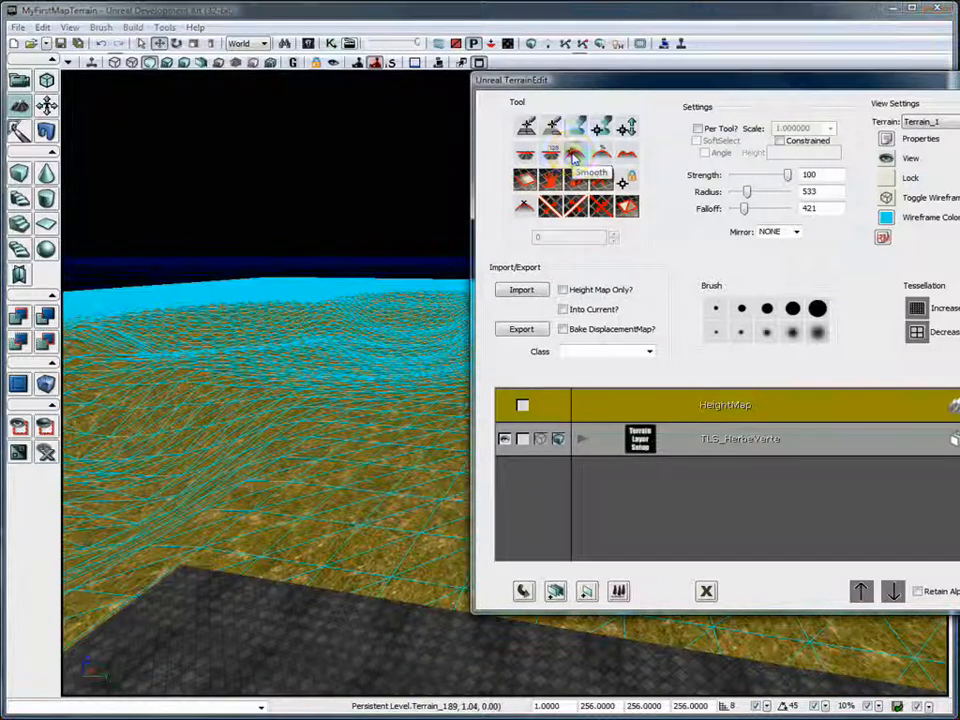
mouse_move(338, 379)
ctrl+mouse_down()
mouse_move(287, 371)
mouse_move(208, 437)
mouse_move(203, 375)
ctrl+mouse_up()
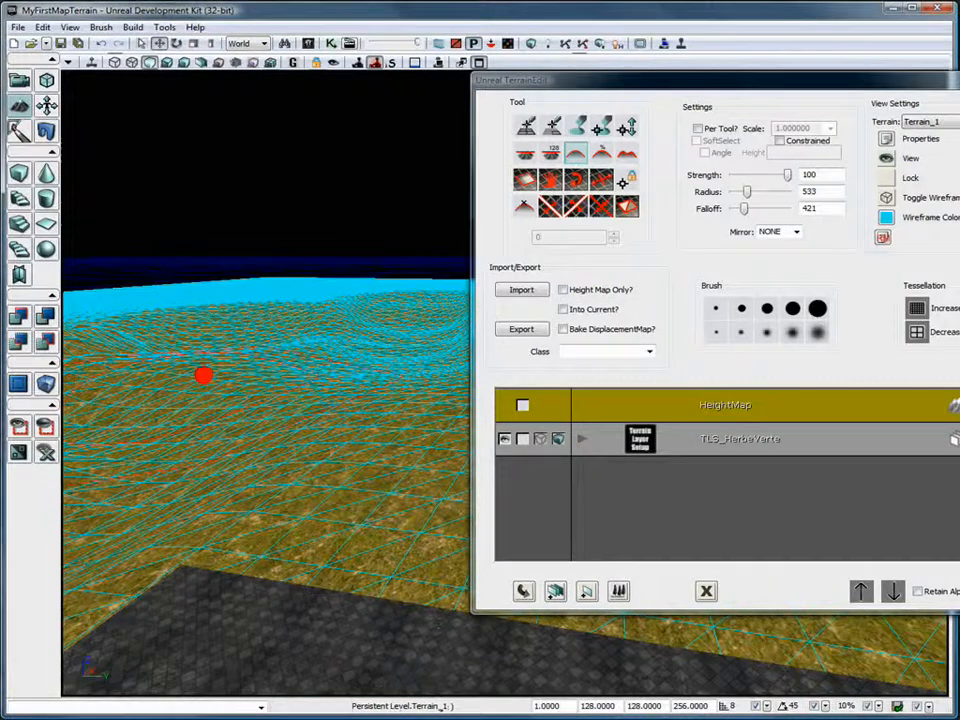
drag(181, 422, 169, 431)
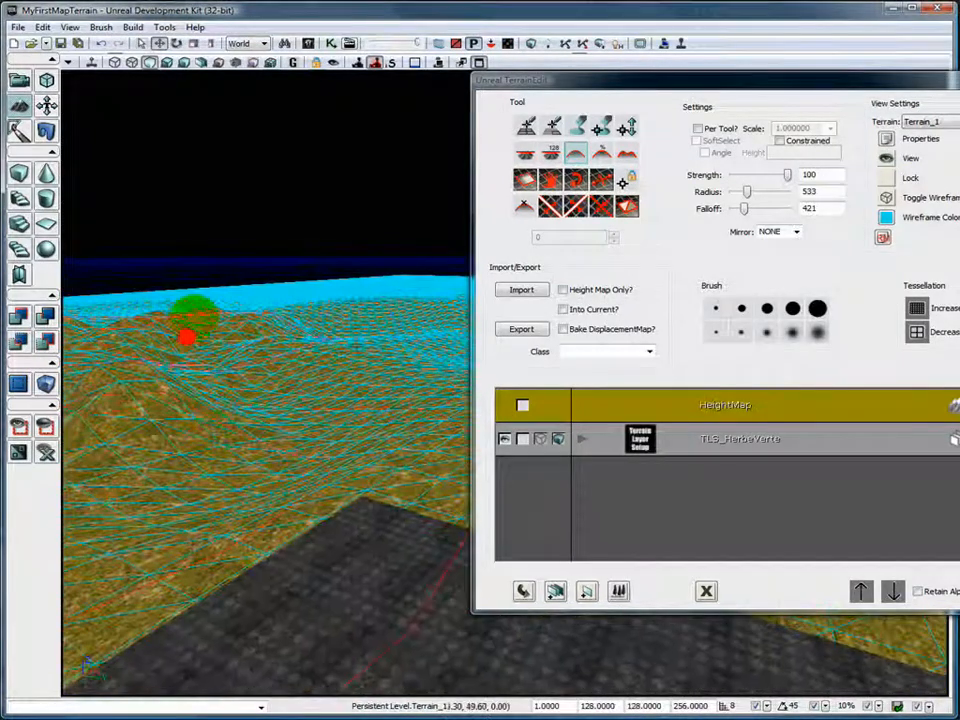
drag(281, 403, 178, 414)
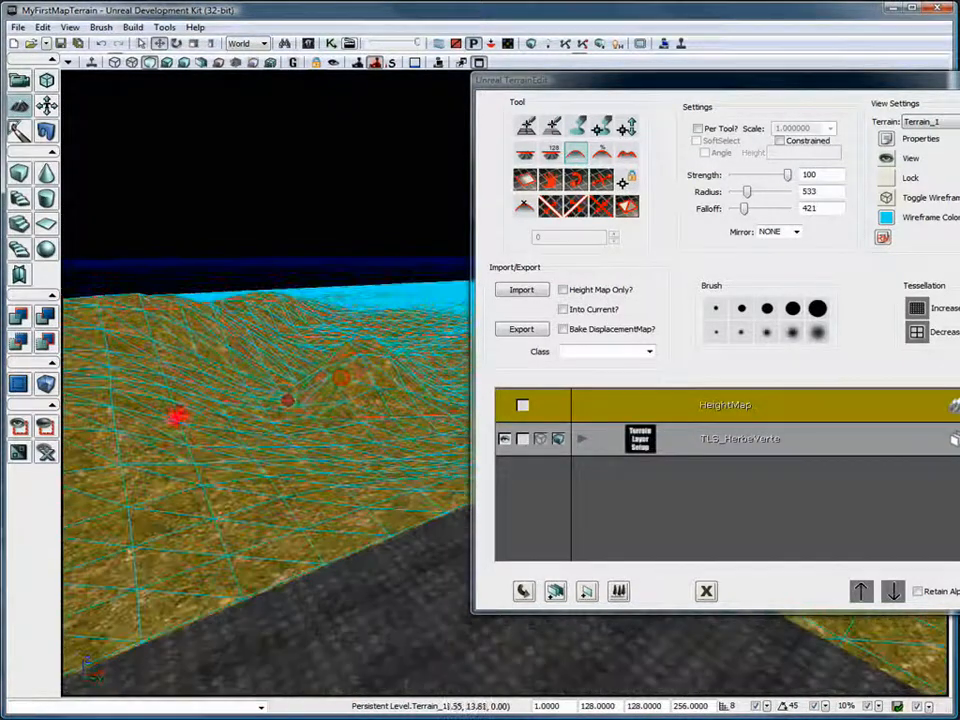
mouse_move(382, 350)
ctrl+mouse_down()
mouse_move(361, 362)
mouse_move(180, 307)
ctrl+mouse_up()
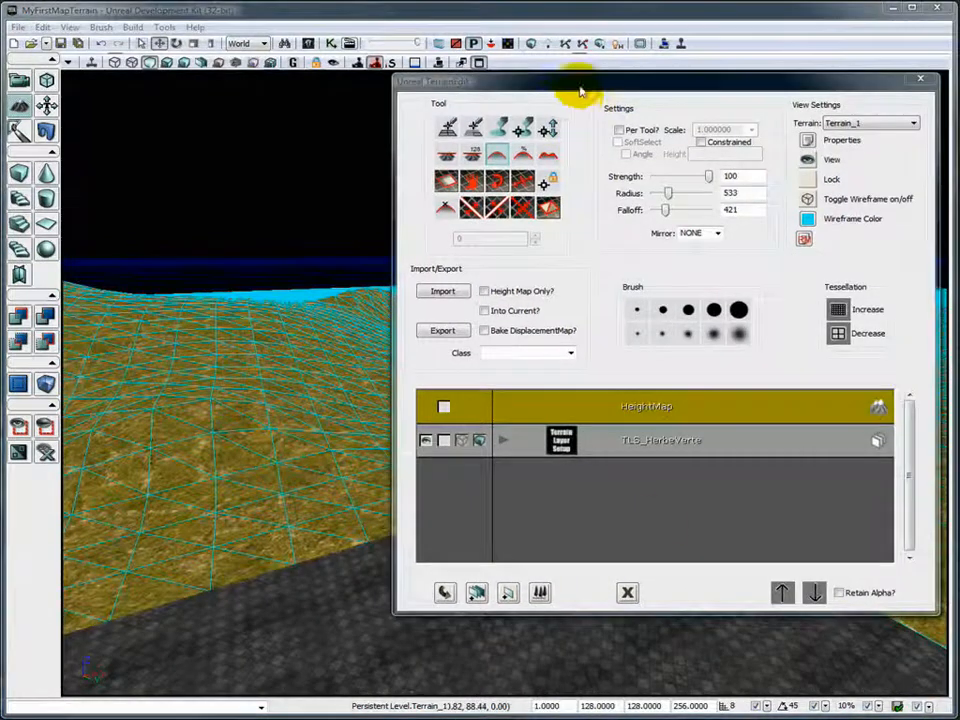
- Choose the DominantDirectionalLight actor class and add one to the terrain just beyond the building's outline in the top view
drag(574, 86, 950, 90)
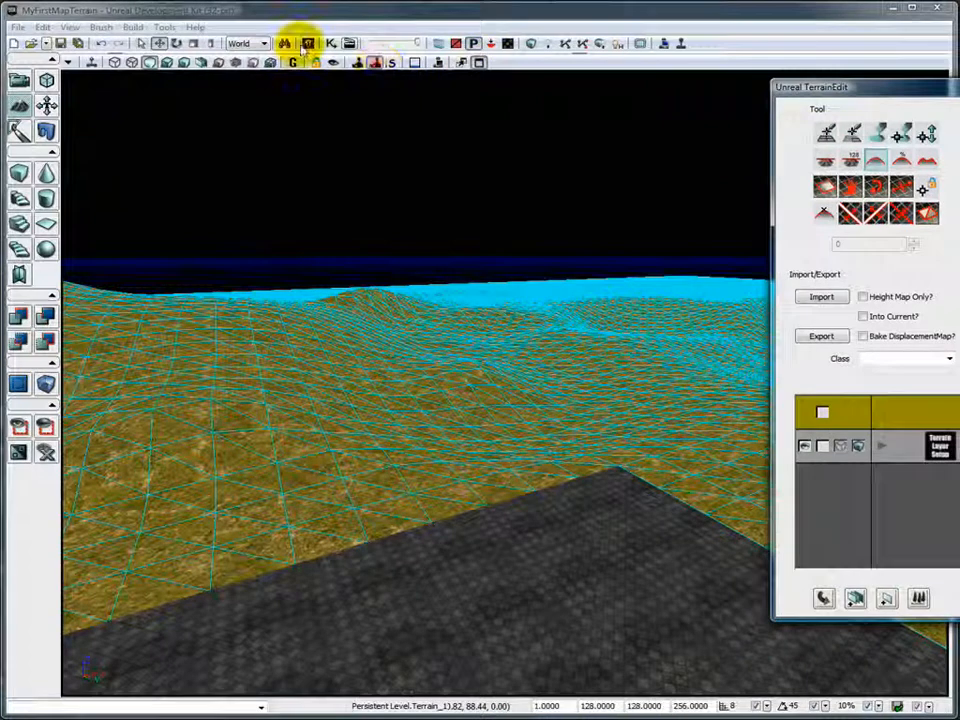
click(307, 43)
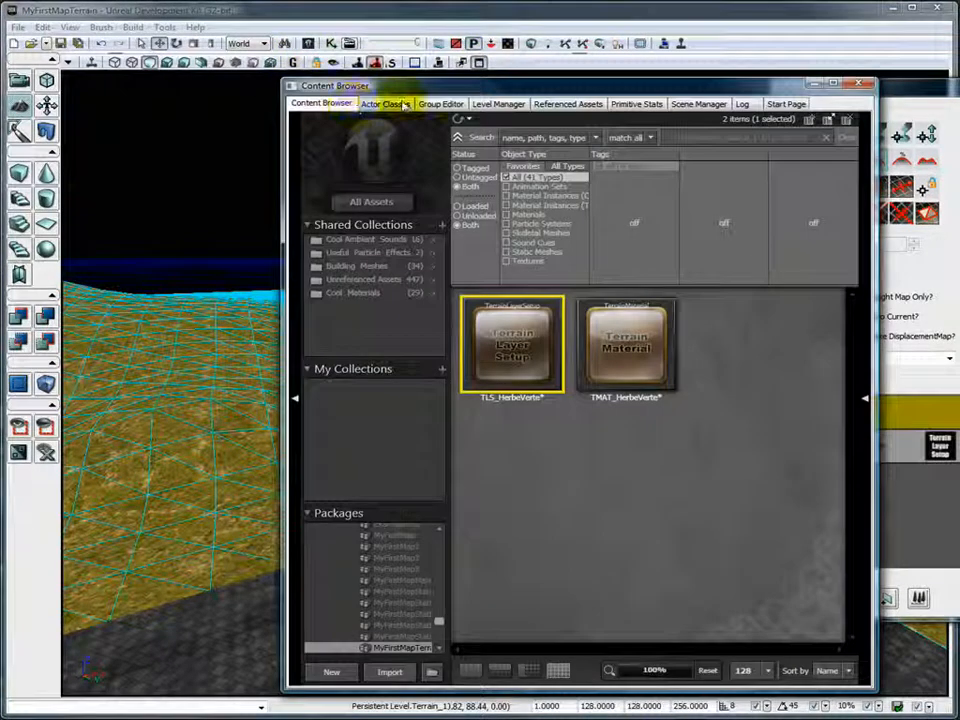
click(398, 104)
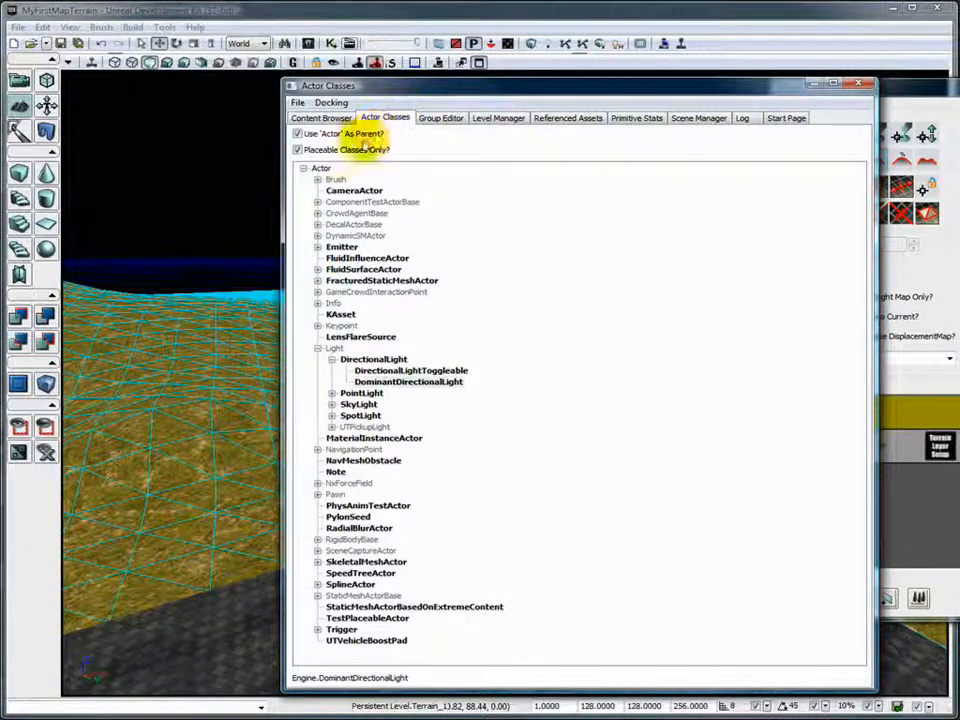
click(317, 348)
click(317, 348)
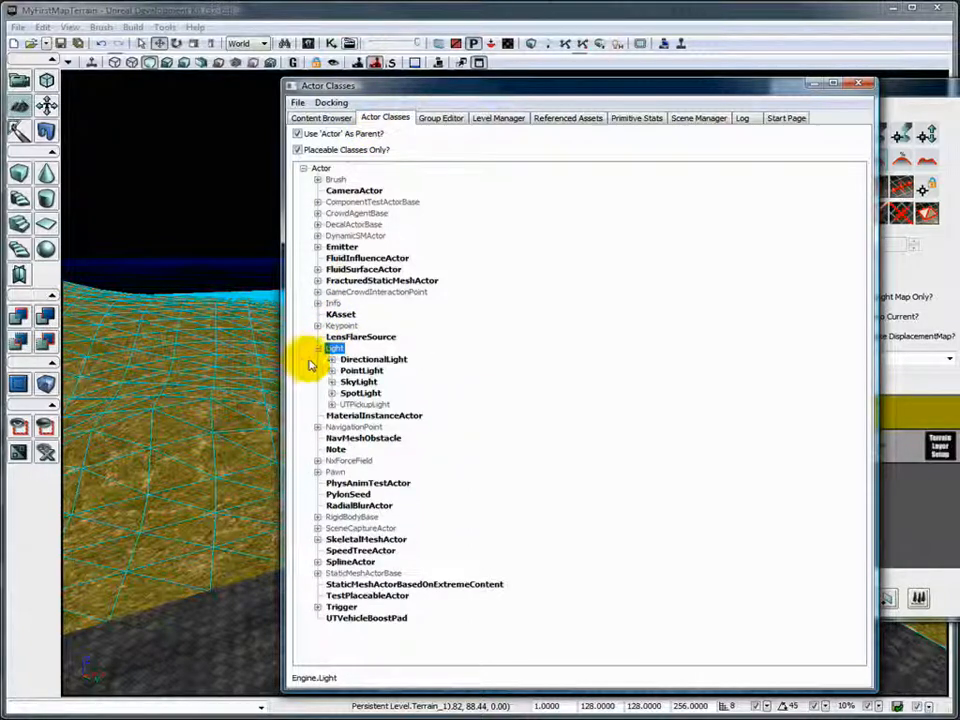
click(331, 360)
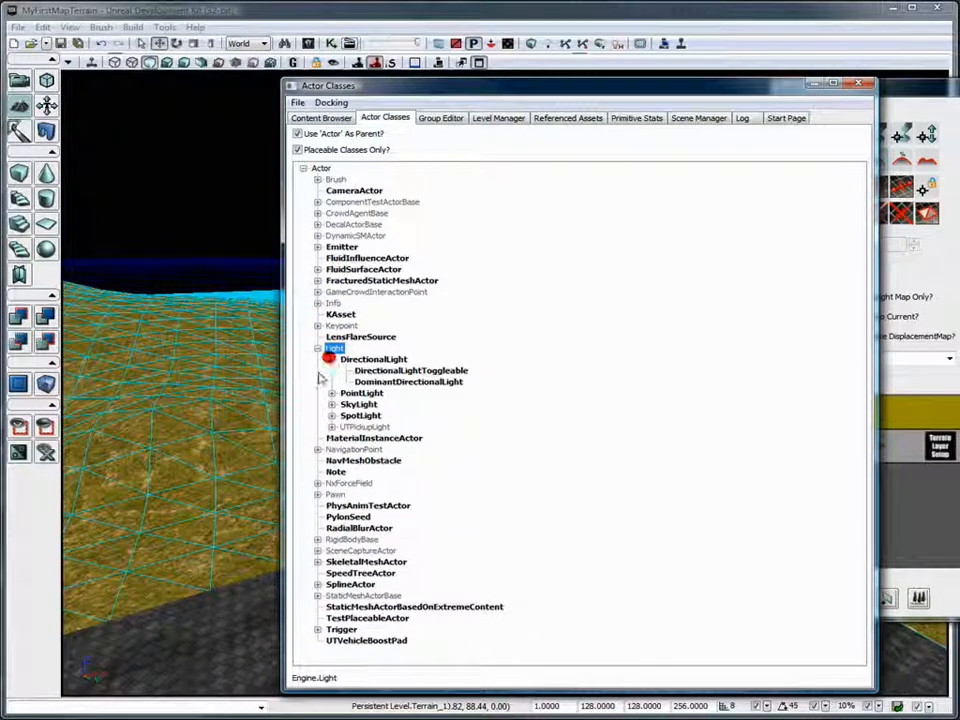
click(422, 383)
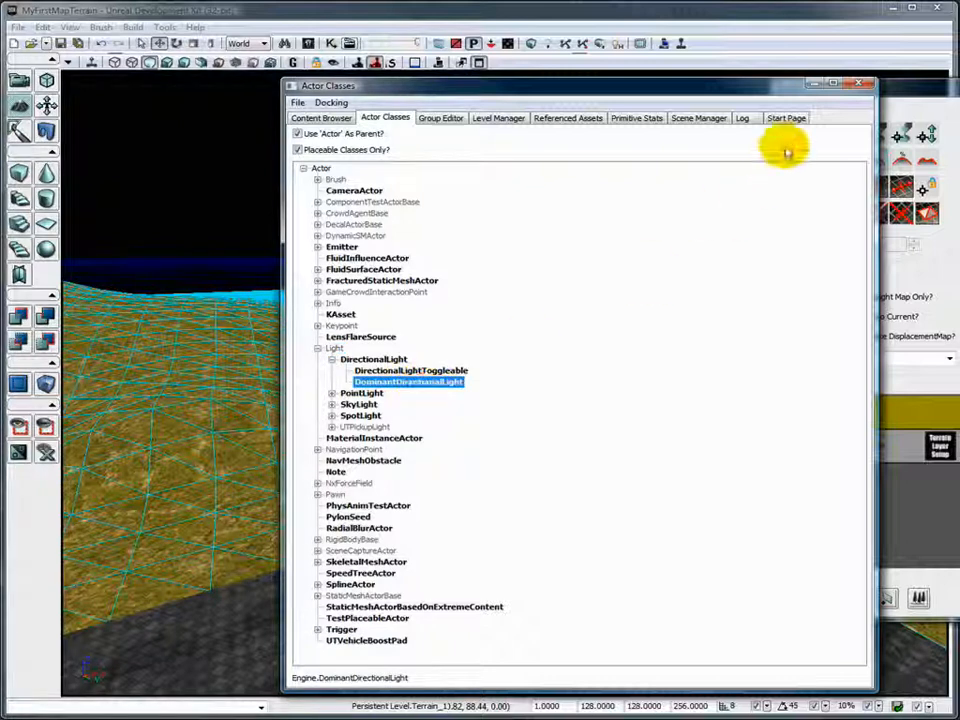
click(859, 83)
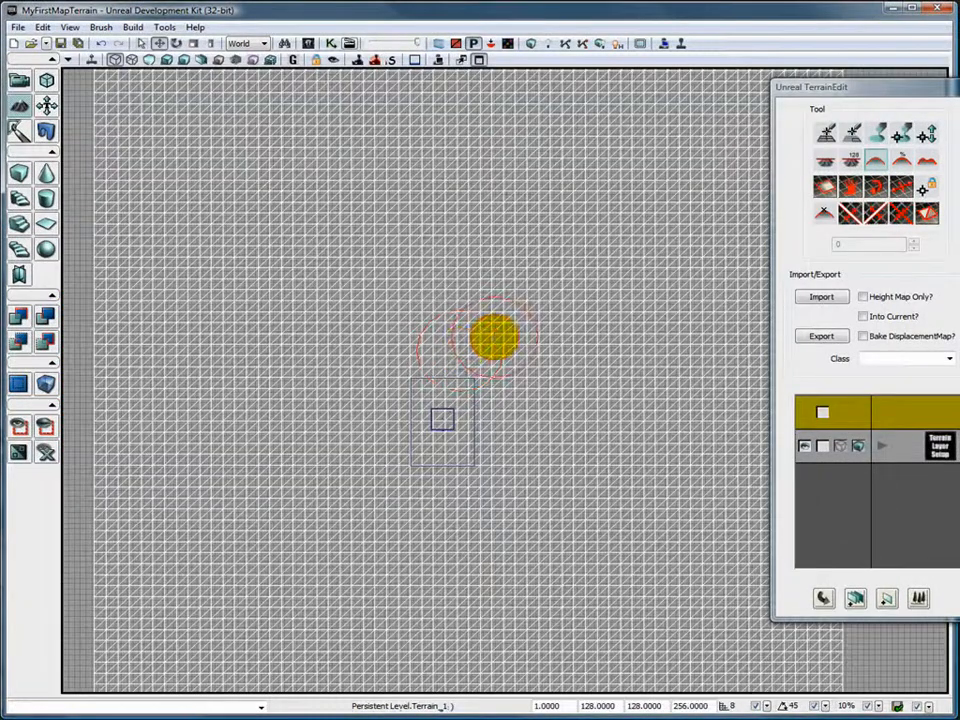
right_click(480, 341)
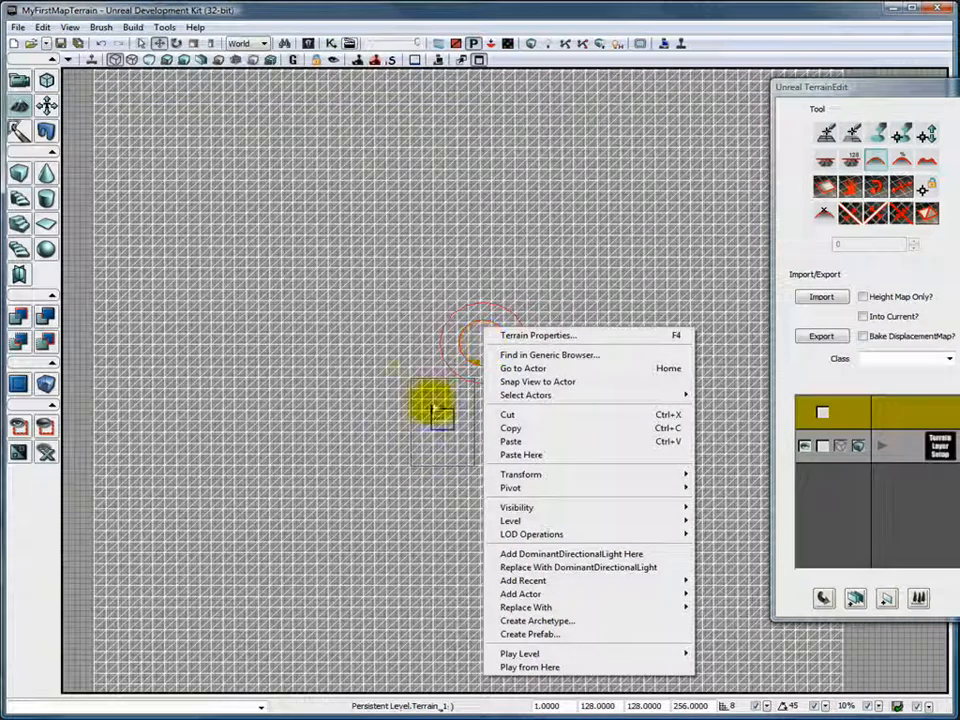
click(583, 556)
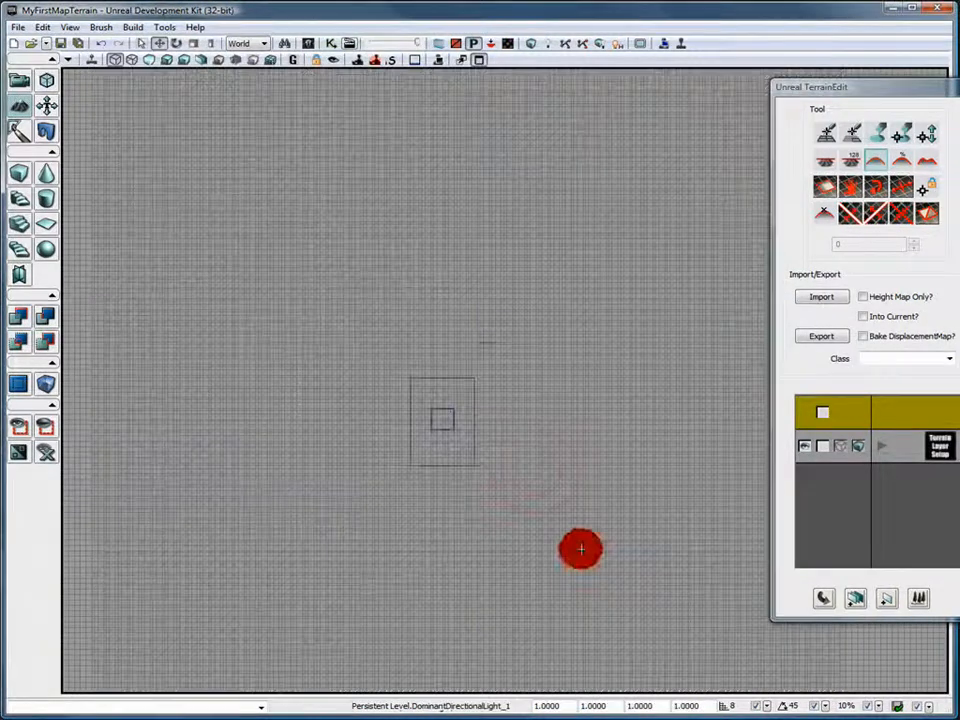
- Show all four viewports and raise the dominant directional light high above the terrain
click(478, 59)
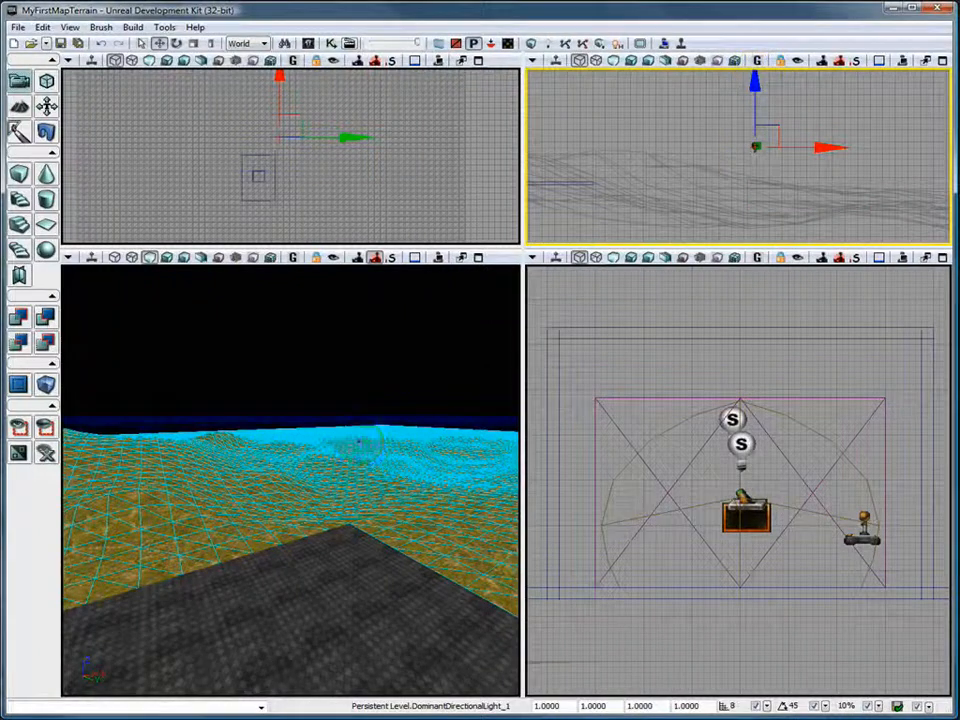
drag(360, 444, 360, 441)
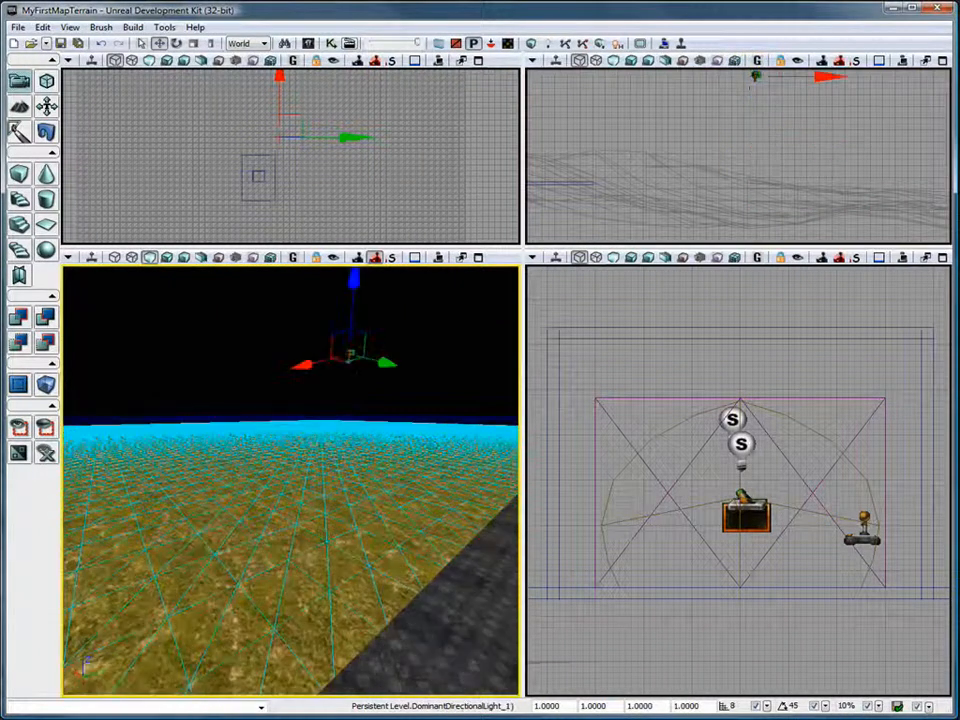
drag(360, 441, 400, 441)
mouse_move(478, 615)
mouse_down()
mouse_move(518, 615)
mouse_move(516, 588)
mouse_move(494, 585)
mouse_up()
drag(519, 706, 515, 708)
drag(287, 285, 274, 262)
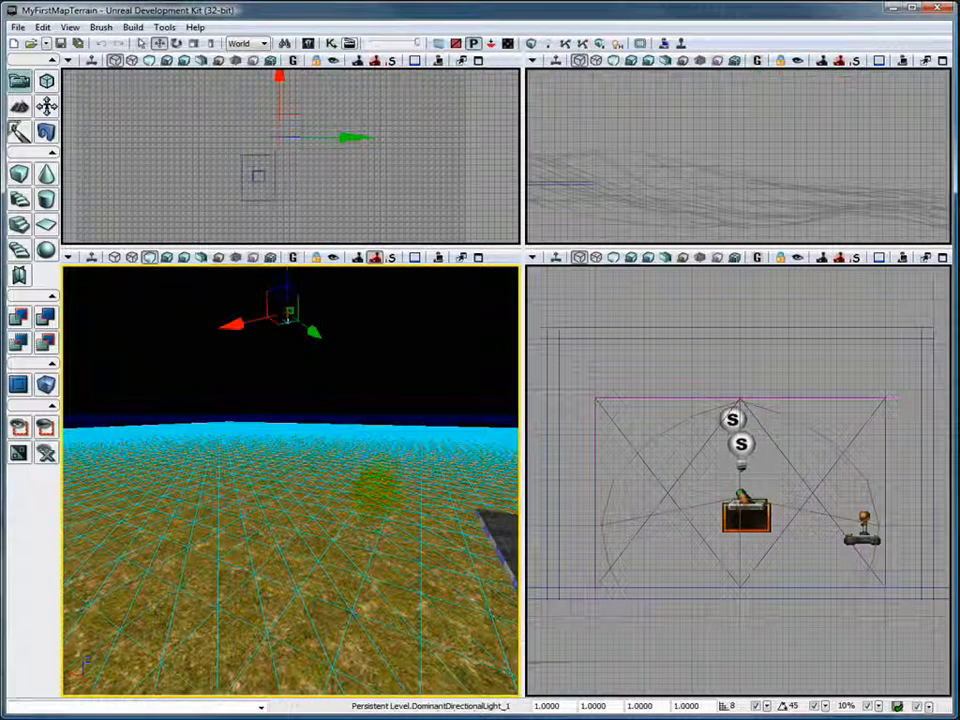
- Maximize the perspective view in lit mode and rotate the directional light about two axes to aim it down at the terrain
click(478, 258)
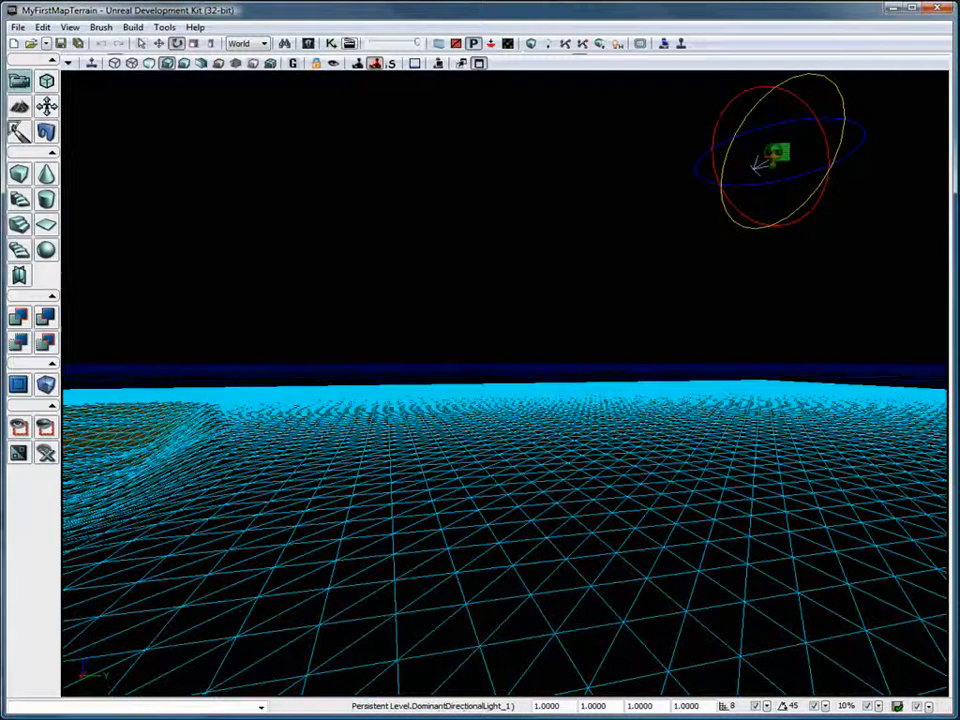
drag(728, 160, 750, 160)
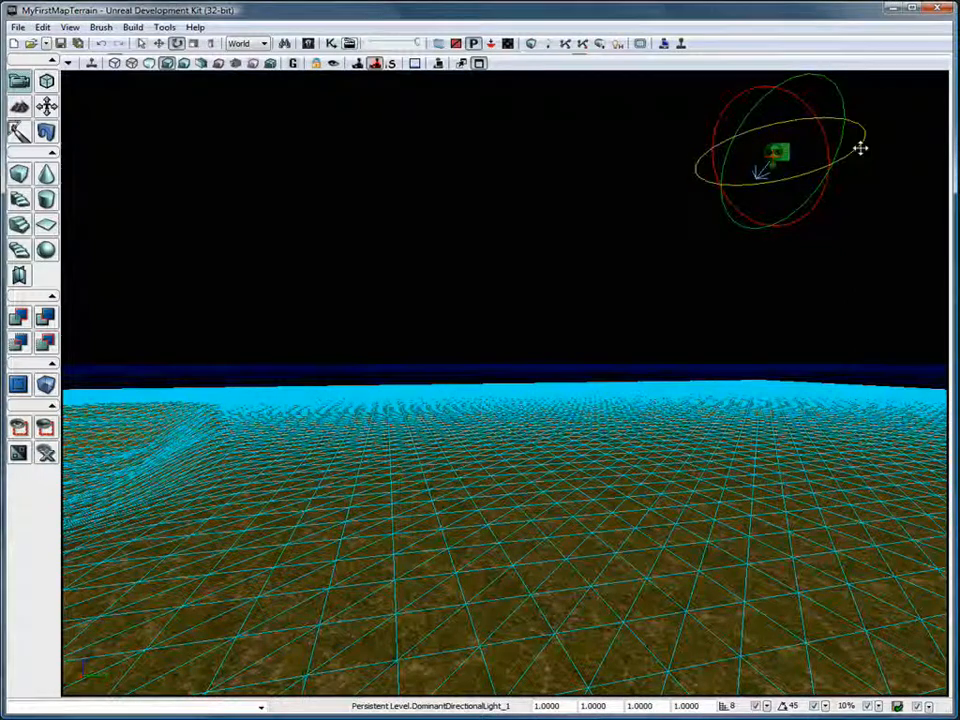
mouse_move(762, 182)
mouse_down()
mouse_move(751, 183)
mouse_move(776, 180)
mouse_up()
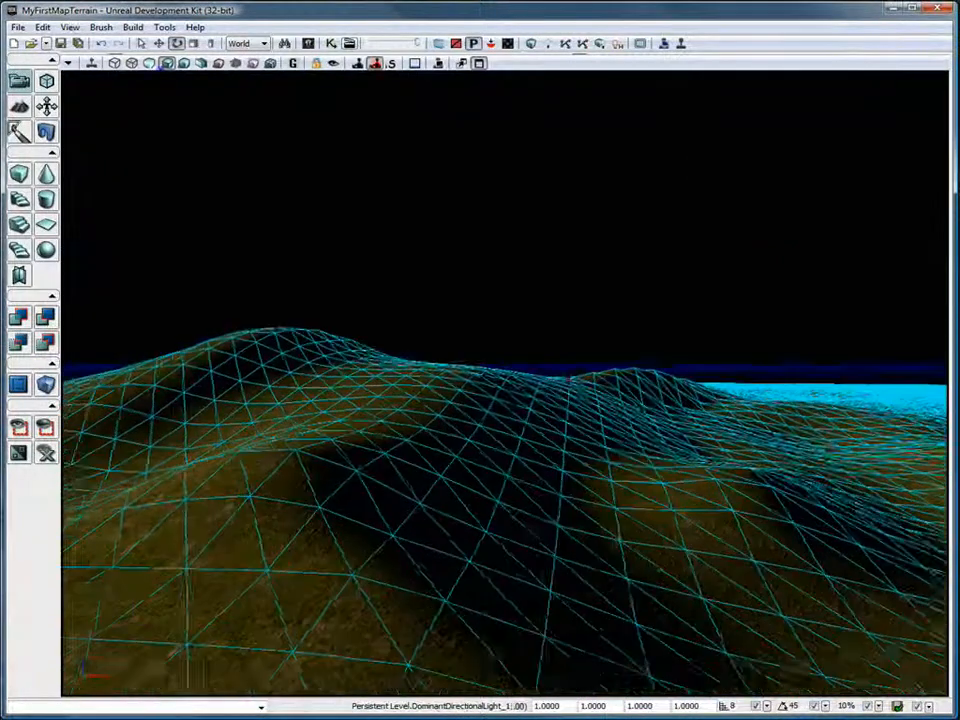
middle_drag(160, 68, 160, 67)
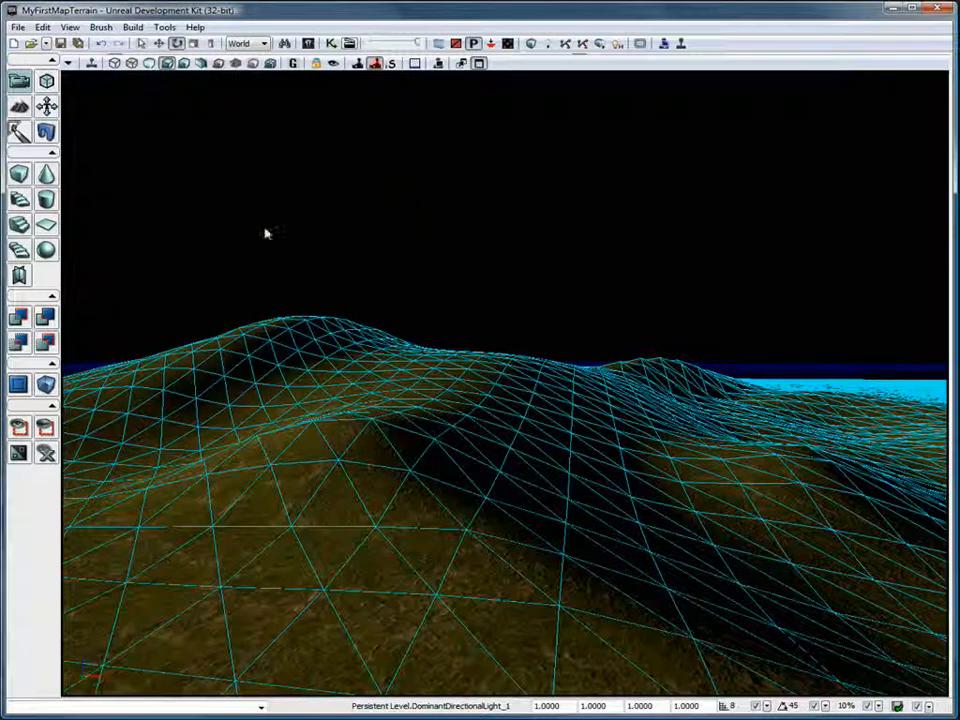
- Paint large hills over the edges of the building's floor with the terrain wireframe hidden, and soften them with the Smooth tool
click(19, 131)
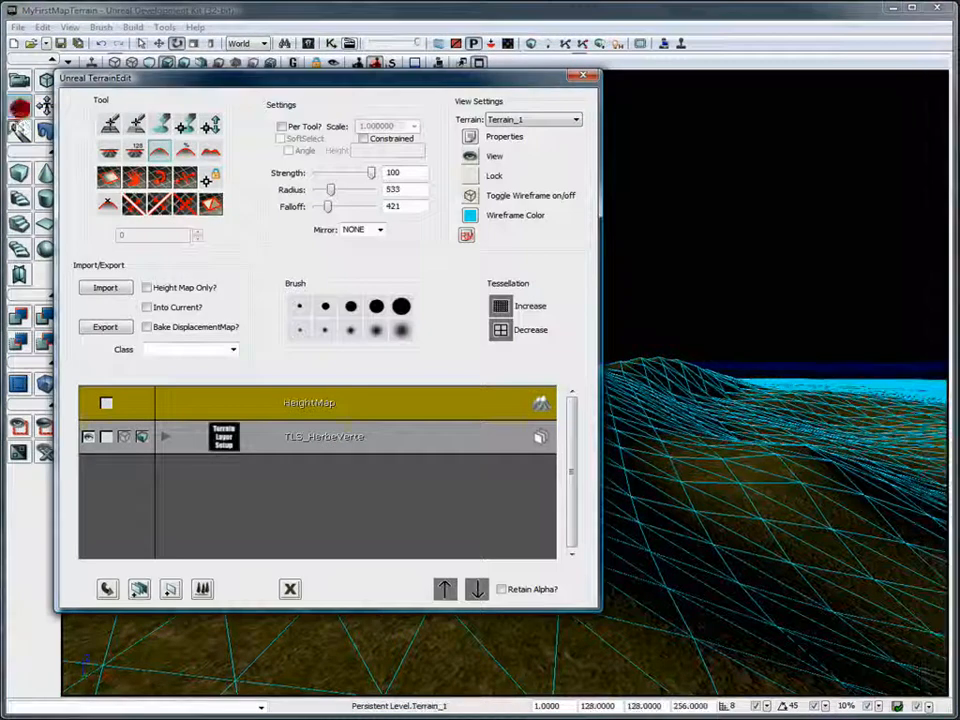
drag(283, 82, 956, 80)
click(810, 197)
mouse_move(410, 460)
mouse_down()
mouse_move(551, 514)
mouse_move(675, 510)
mouse_up()
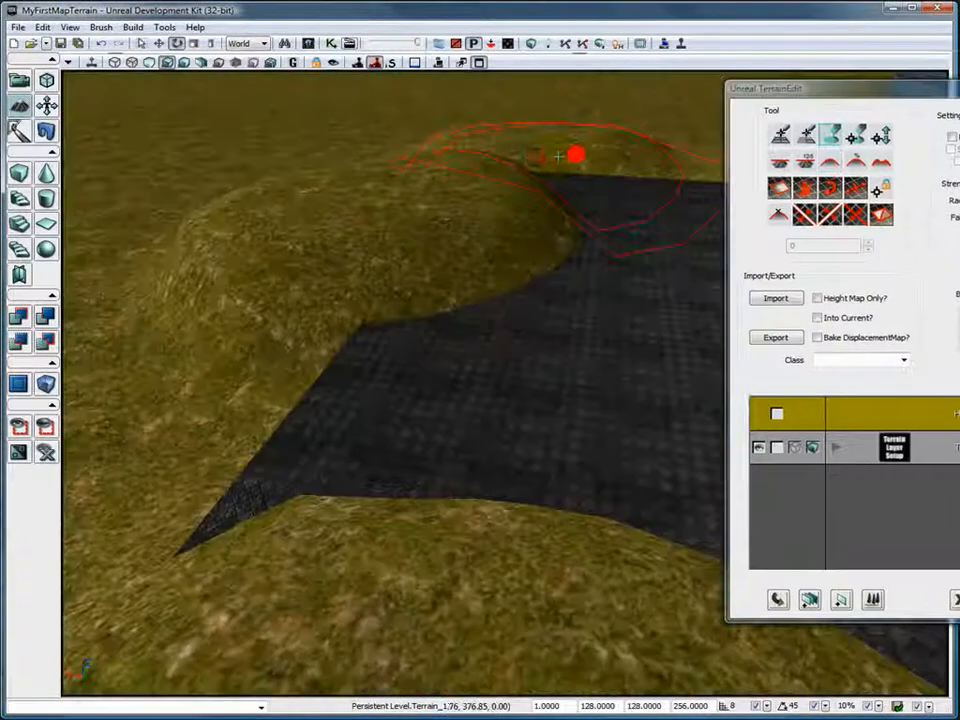
mouse_move(230, 328)
mouse_down()
mouse_move(150, 473)
mouse_move(669, 193)
mouse_up()
click(838, 165)
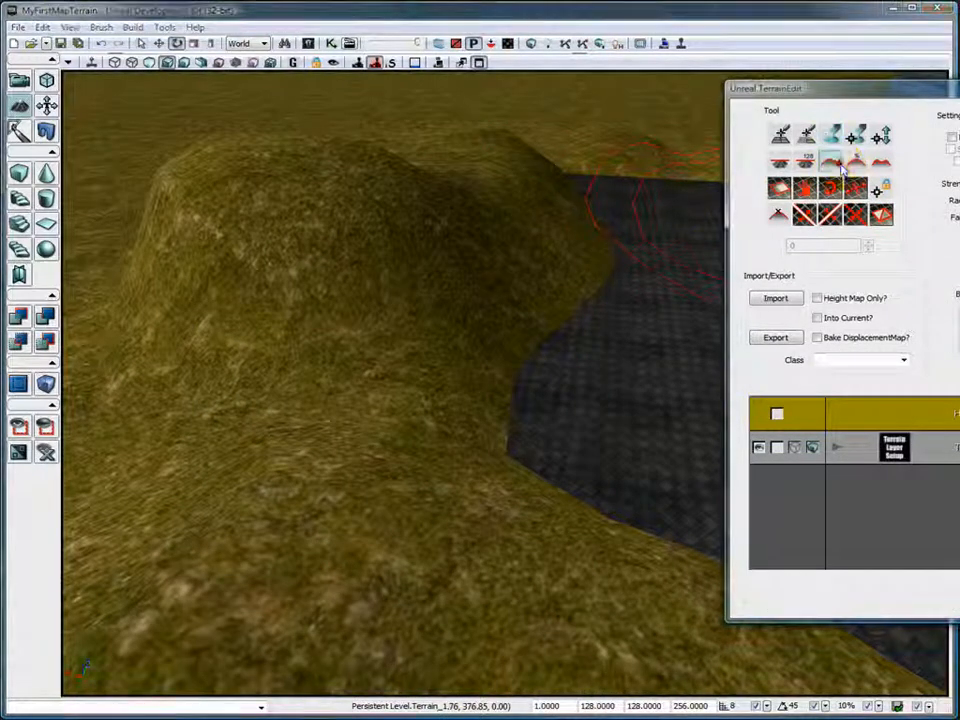
mouse_move(540, 238)
ctrl+mouse_down()
mouse_move(484, 246)
mouse_move(353, 303)
mouse_move(246, 379)
mouse_move(135, 300)
mouse_move(171, 180)
mouse_move(420, 143)
mouse_move(290, 100)
ctrl+mouse_up()
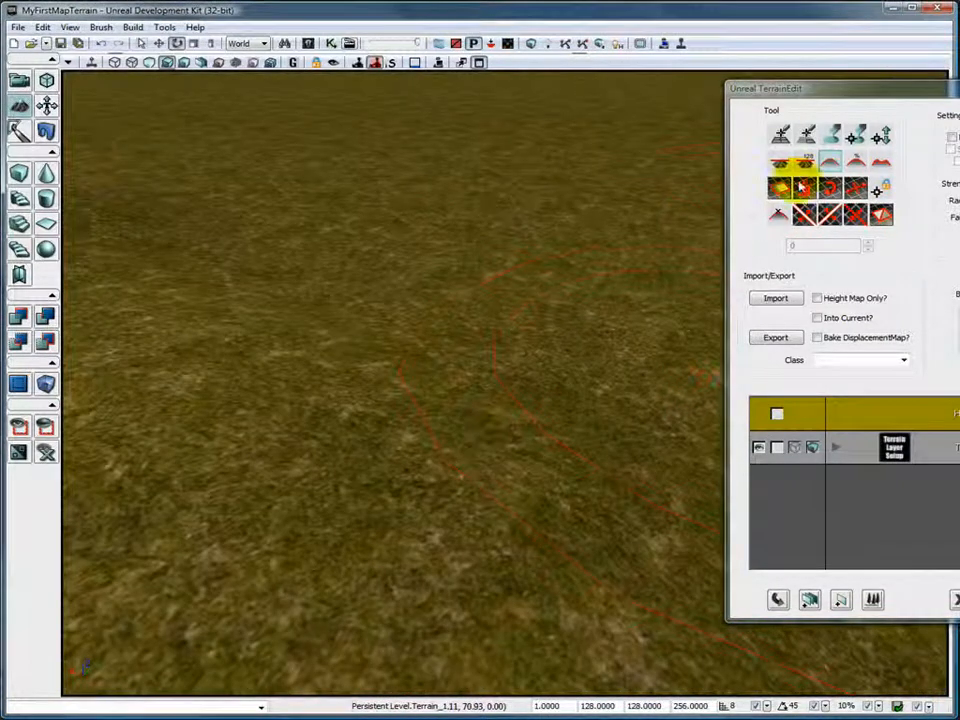
- Set the Noise tool's strength to 100 and paint rough, jagged bumps on a flat part of the terrain
click(880, 165)
click(880, 165)
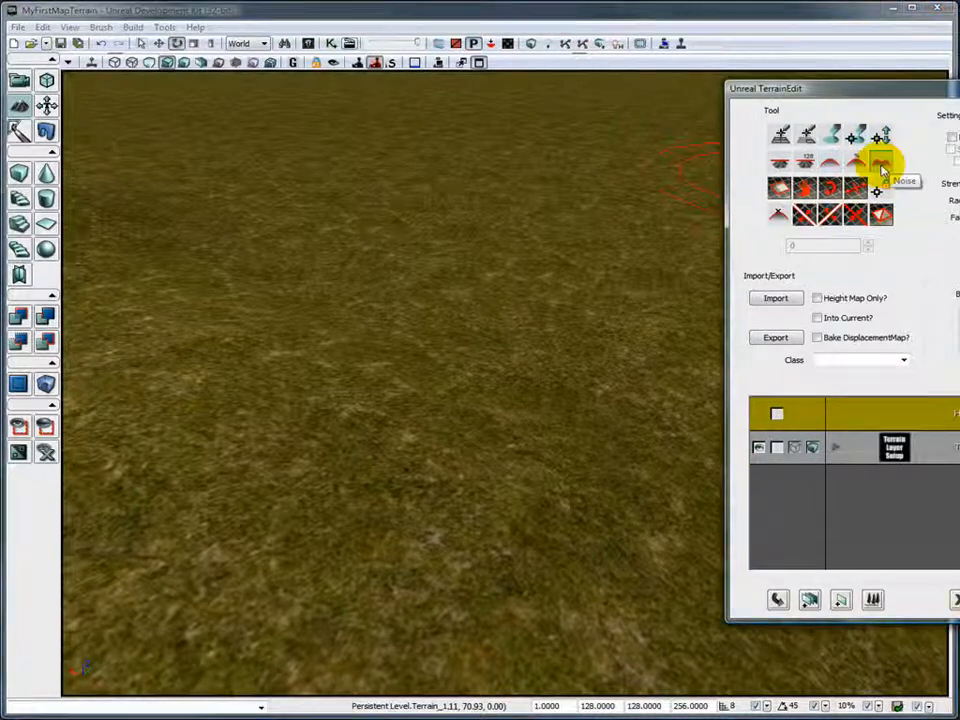
drag(910, 96, 734, 109)
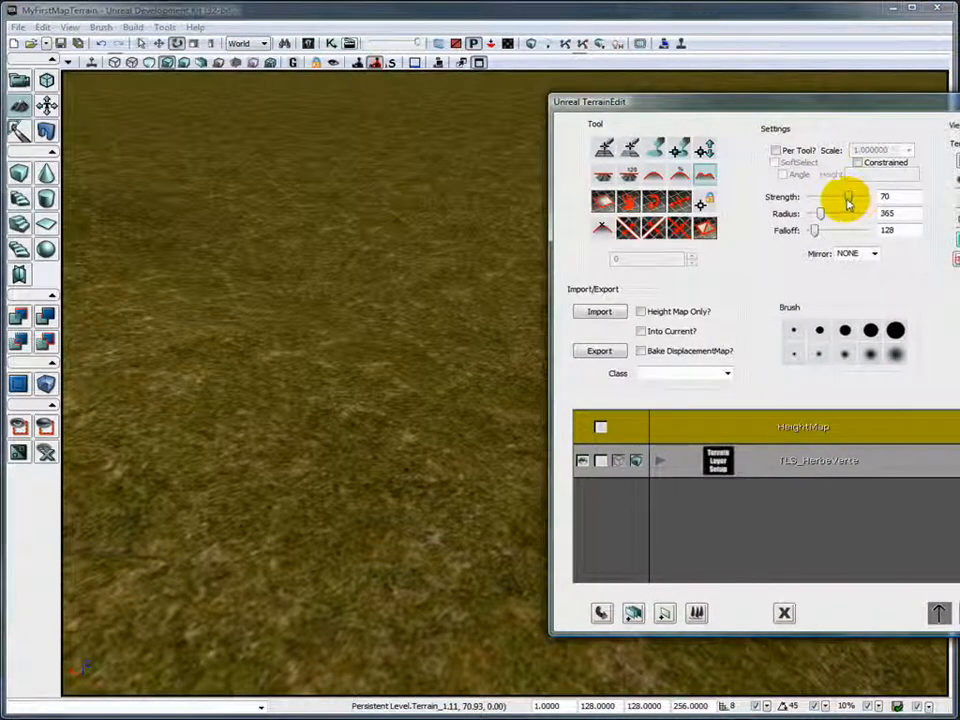
drag(849, 202, 885, 199)
drag(710, 101, 799, 104)
mouse_move(495, 223)
ctrl+mouse_down()
mouse_move(418, 219)
mouse_move(393, 201)
ctrl+mouse_up()
ctrl+drag(527, 138, 521, 144)
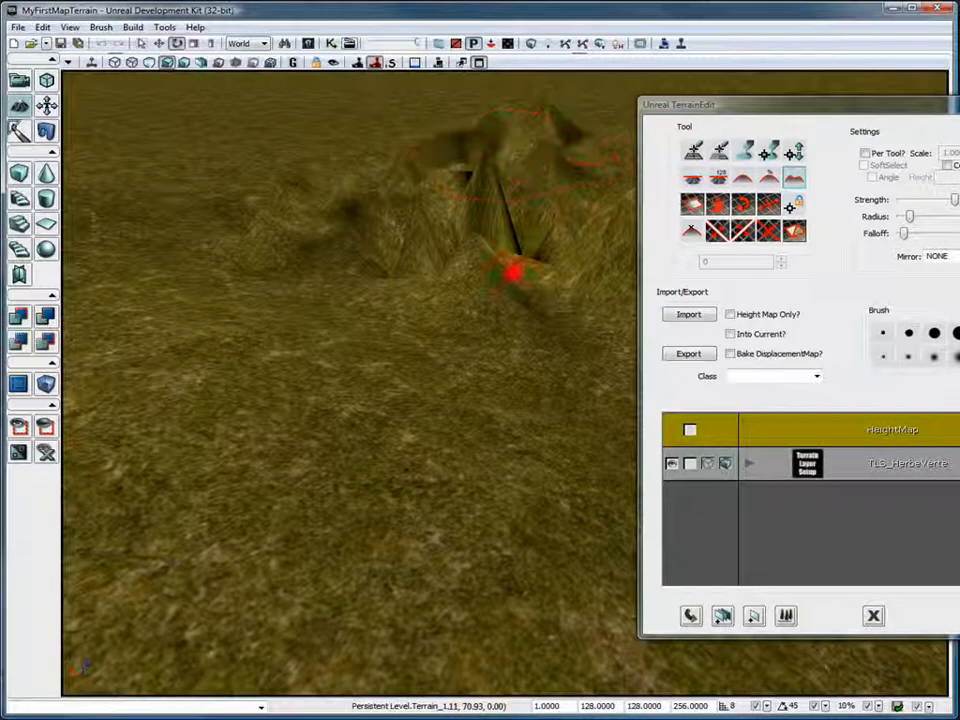
- Smooth away the jagged noise bumps on the flat part of the terrain
click(745, 178)
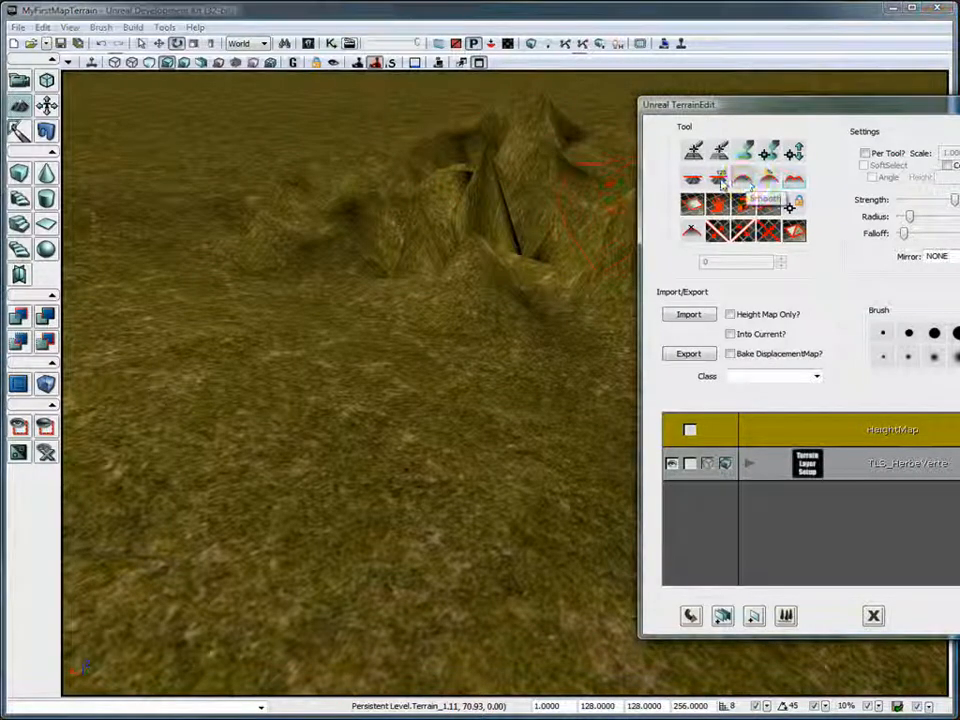
mouse_move(606, 178)
ctrl+mouse_down()
mouse_move(414, 205)
mouse_move(531, 244)
ctrl+mouse_up()
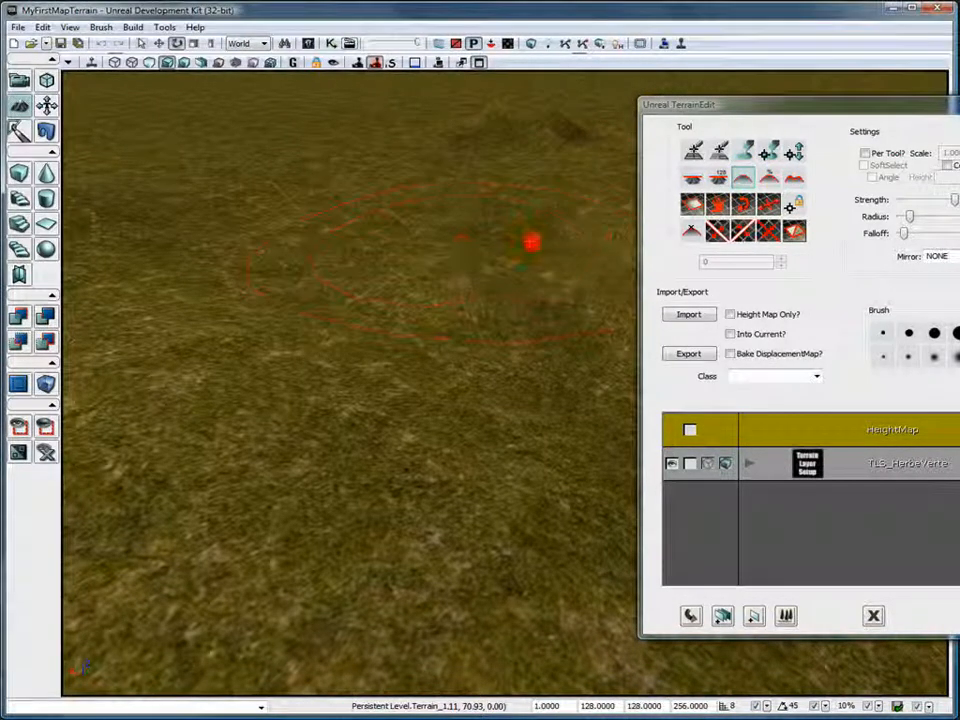
ctrl+drag(527, 140, 507, 163)
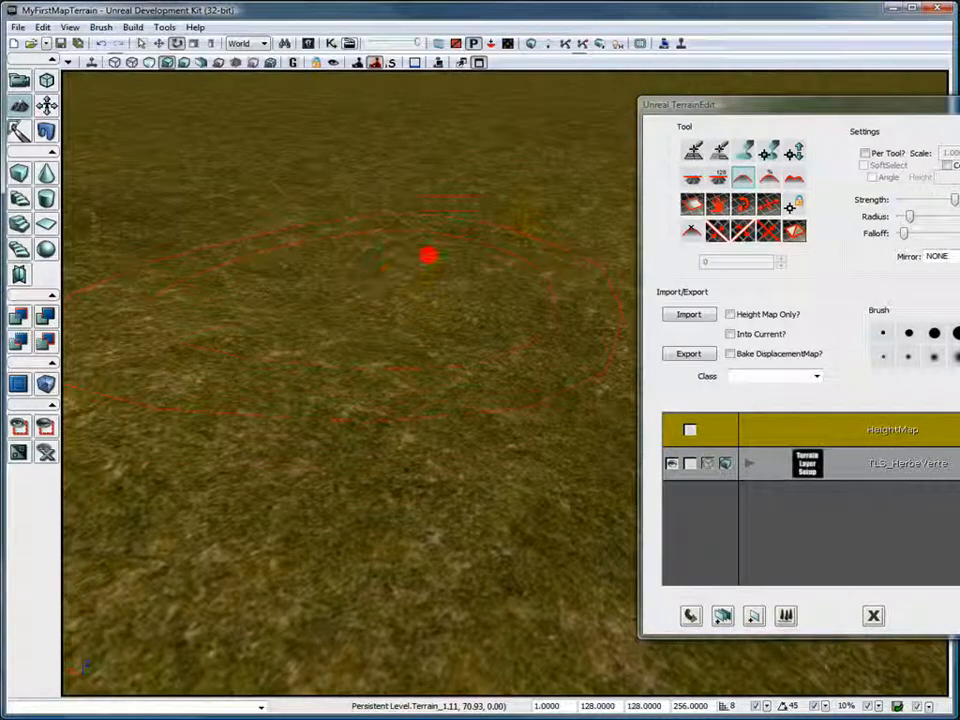
- Even out the surrounding terrain surface with the Flatten tool
click(692, 180)
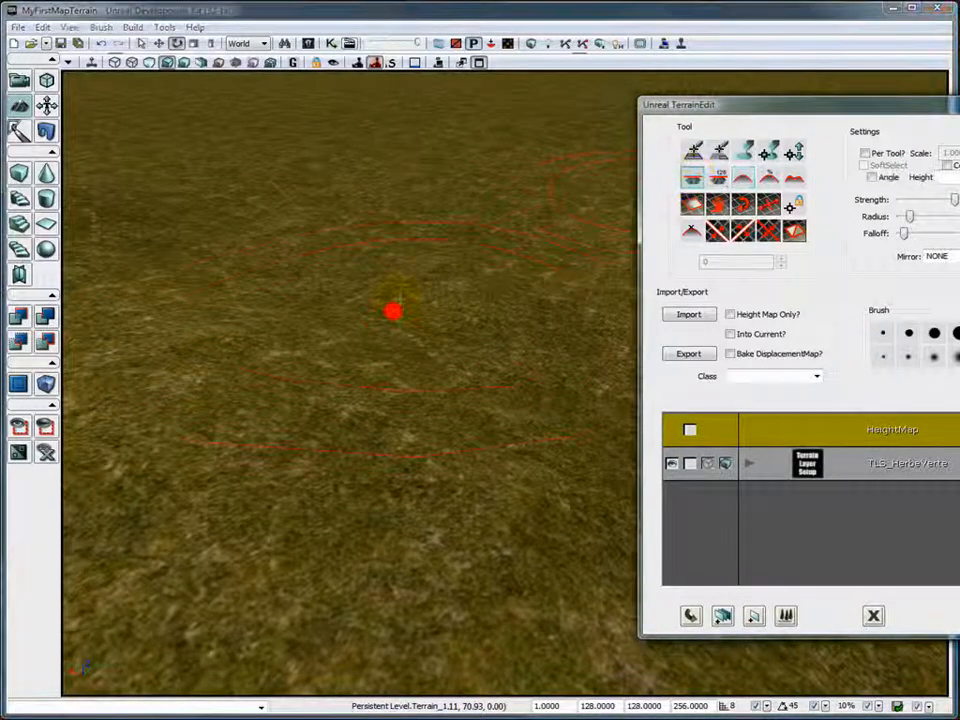
right_drag(428, 258, 428, 258)
mouse_move(428, 258)
ctrl+mouse_down()
mouse_move(398, 298)
mouse_move(453, 220)
mouse_move(274, 249)
mouse_move(343, 369)
mouse_move(478, 277)
ctrl+mouse_up()
right_drag(386, 418, 402, 424)
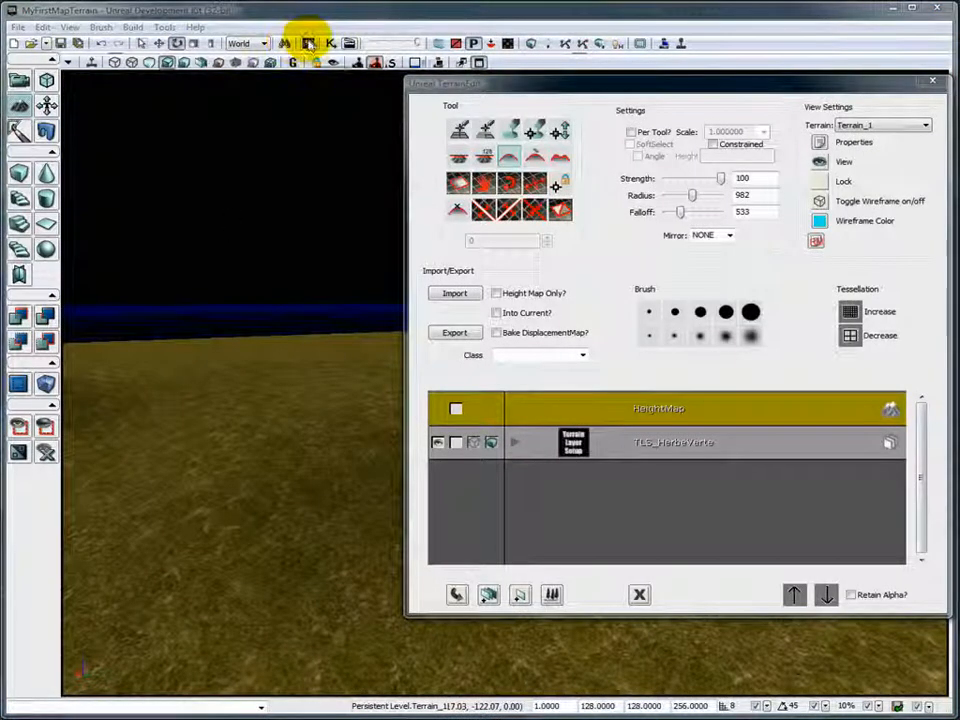
- Add a terrain setup layer auto-created from the RockSmooth material in MyTextures below the HerbeVerte layer
click(308, 43)
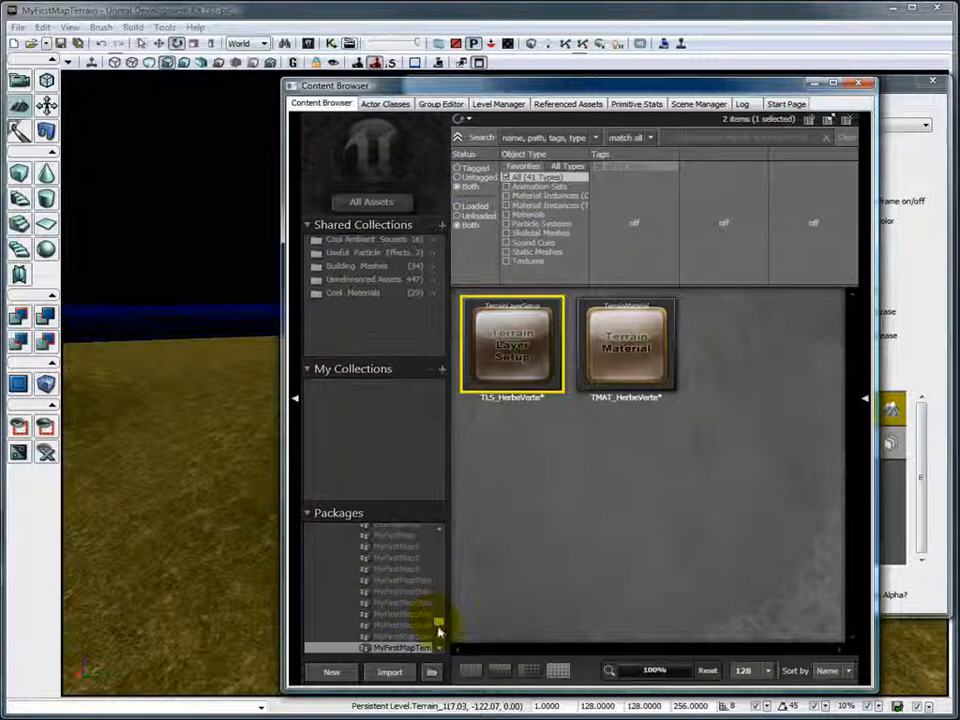
scroll(438, 630, down, 3)
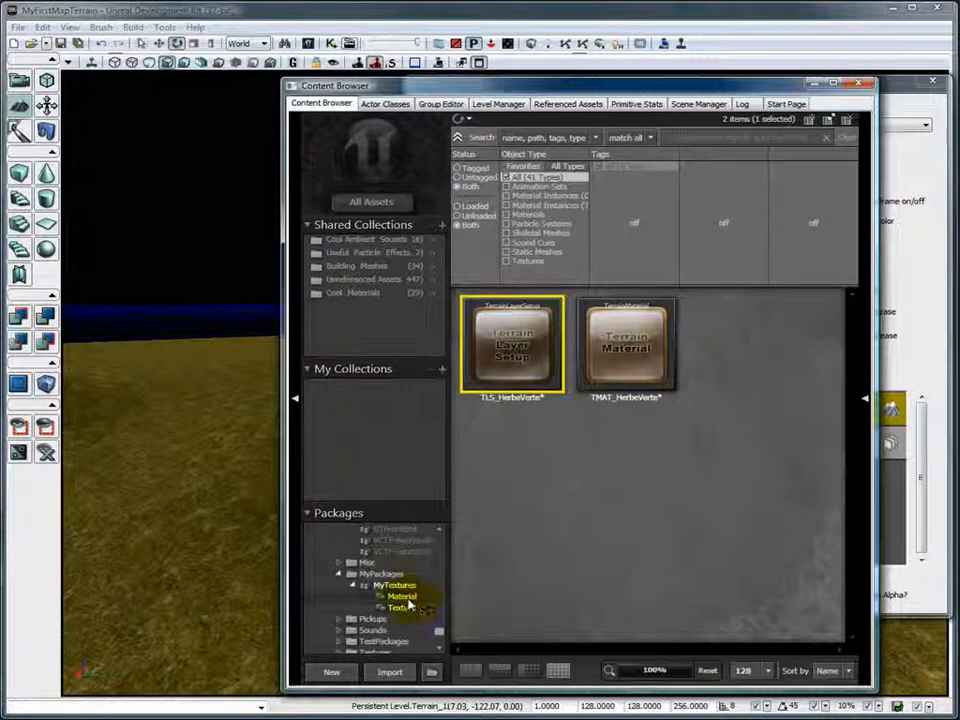
click(401, 597)
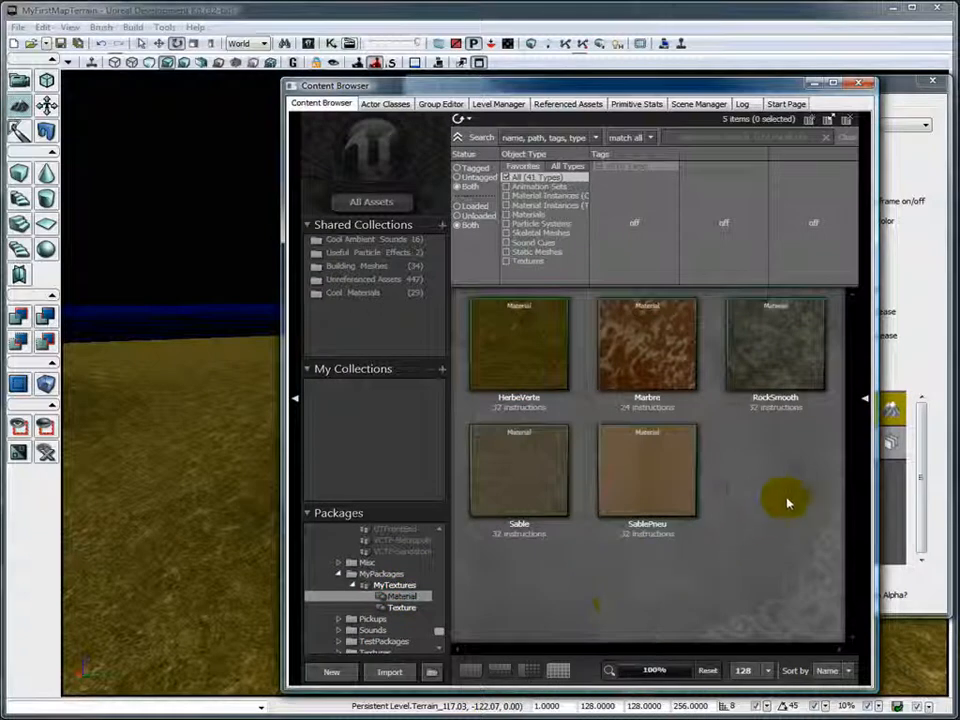
mouse_move(786, 322)
click(786, 348)
click(858, 84)
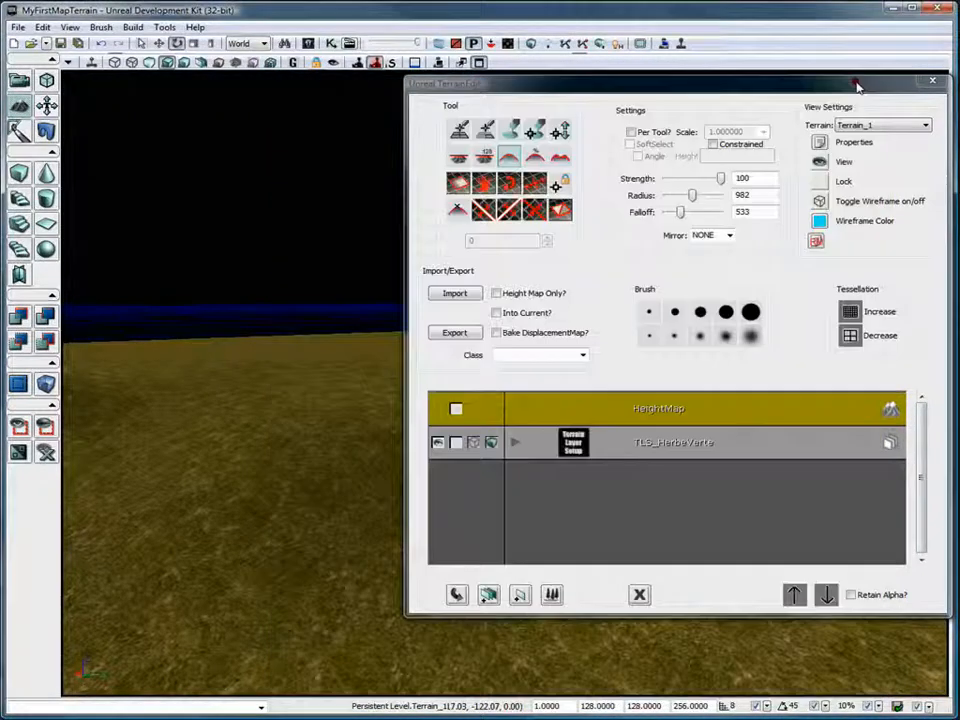
right_click(645, 488)
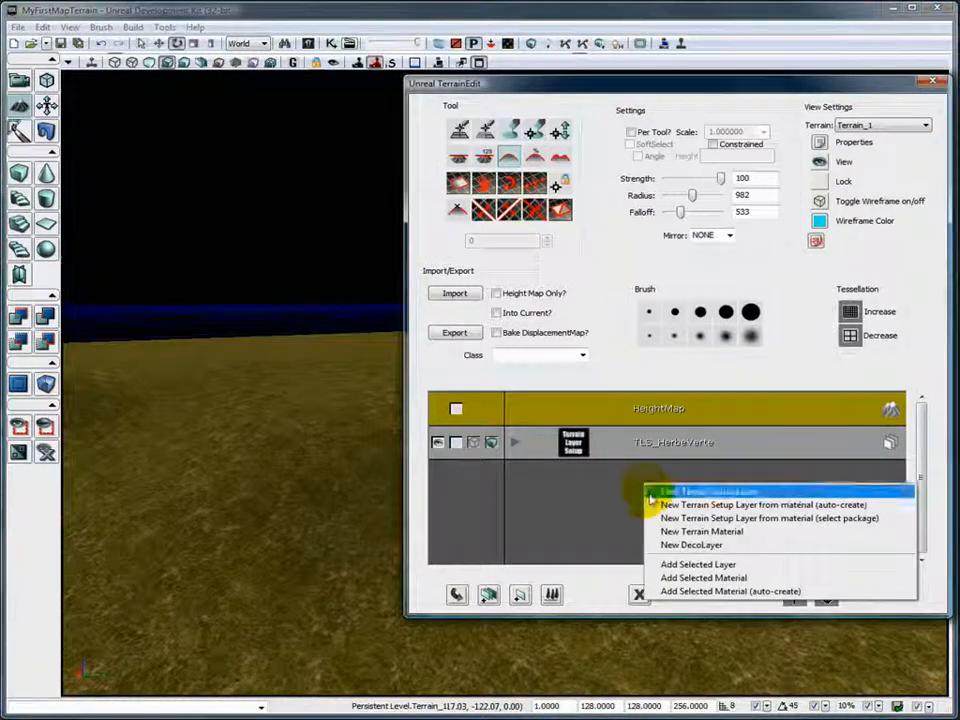
click(714, 511)
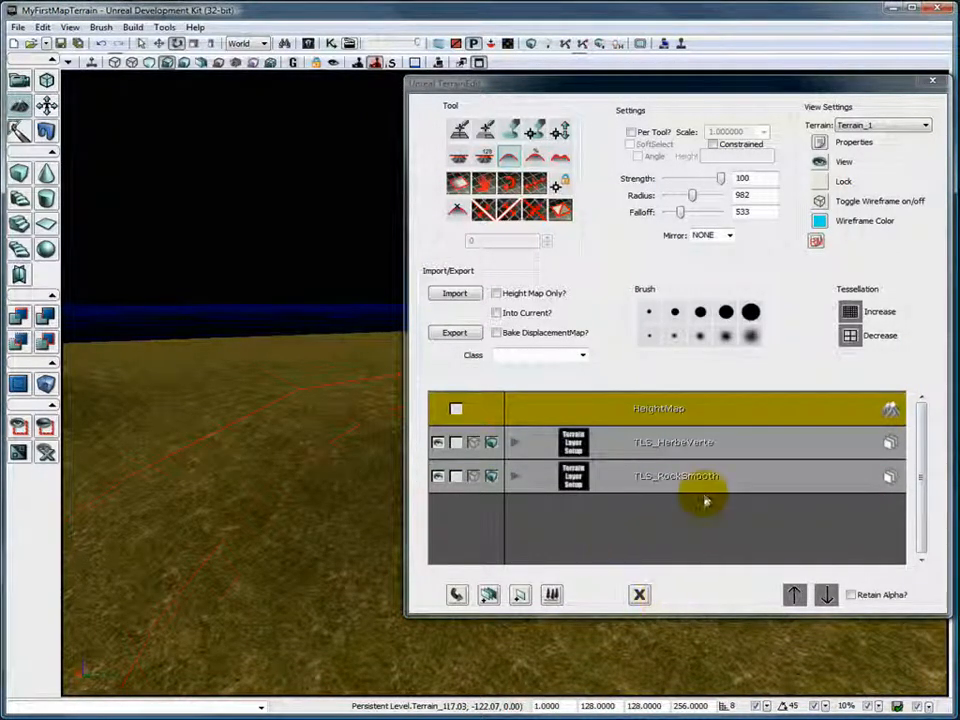
- Paint the RockSmooth layer over the nearby hill and its lower slope with a brush radius of about 309
click(714, 482)
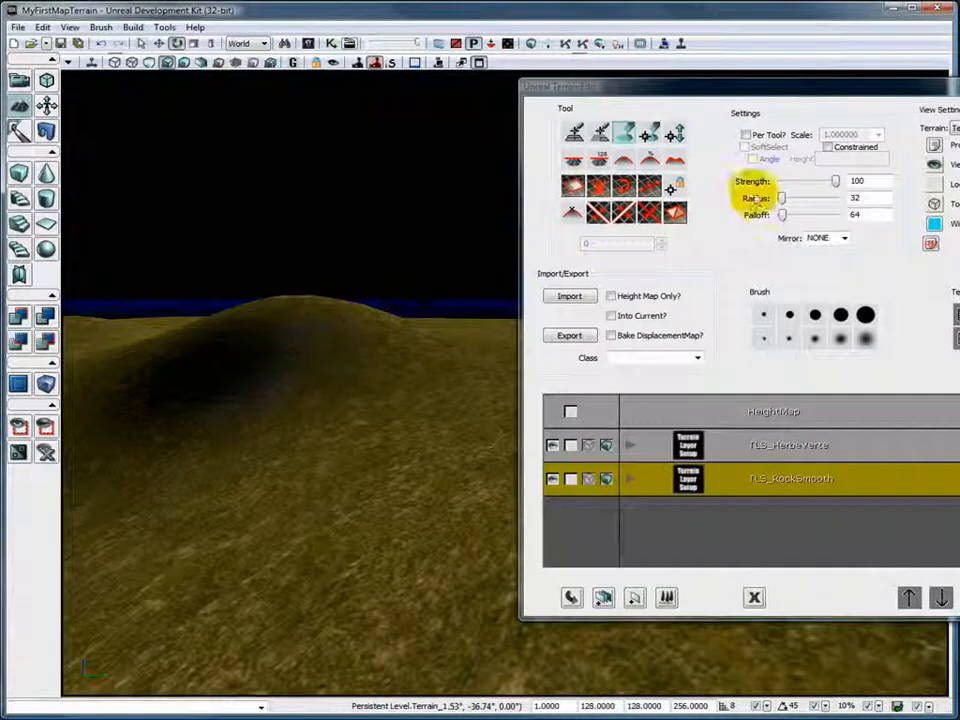
mouse_move(786, 203)
mouse_down()
mouse_move(800, 204)
mouse_move(792, 199)
mouse_up()
mouse_move(306, 362)
ctrl+mouse_down()
mouse_move(258, 364)
mouse_move(277, 381)
ctrl+mouse_up()
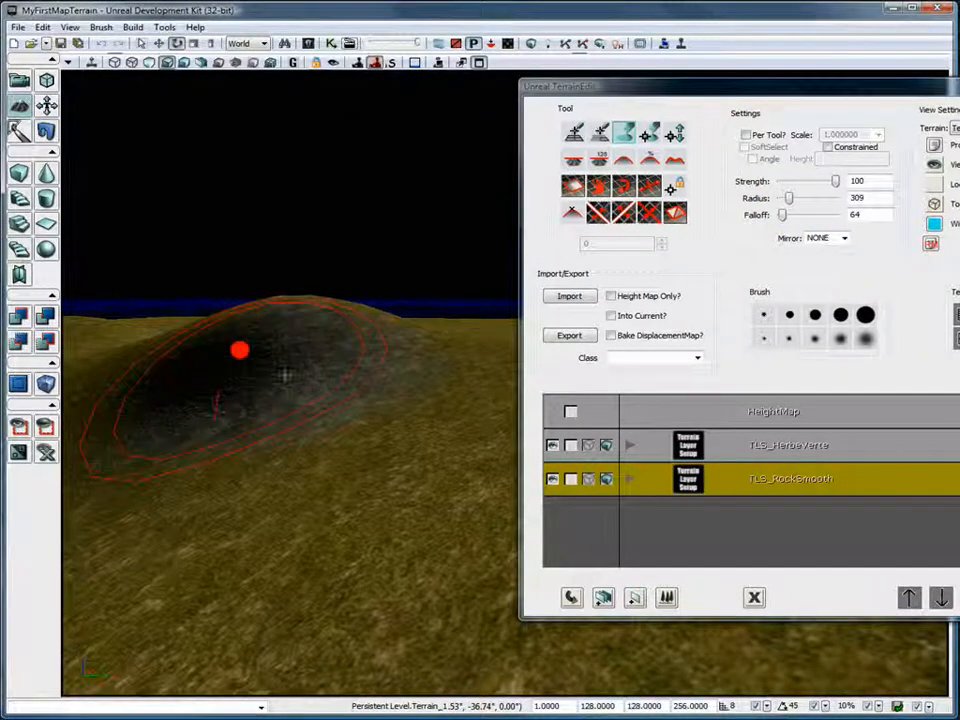
right_drag(380, 397, 420, 388)
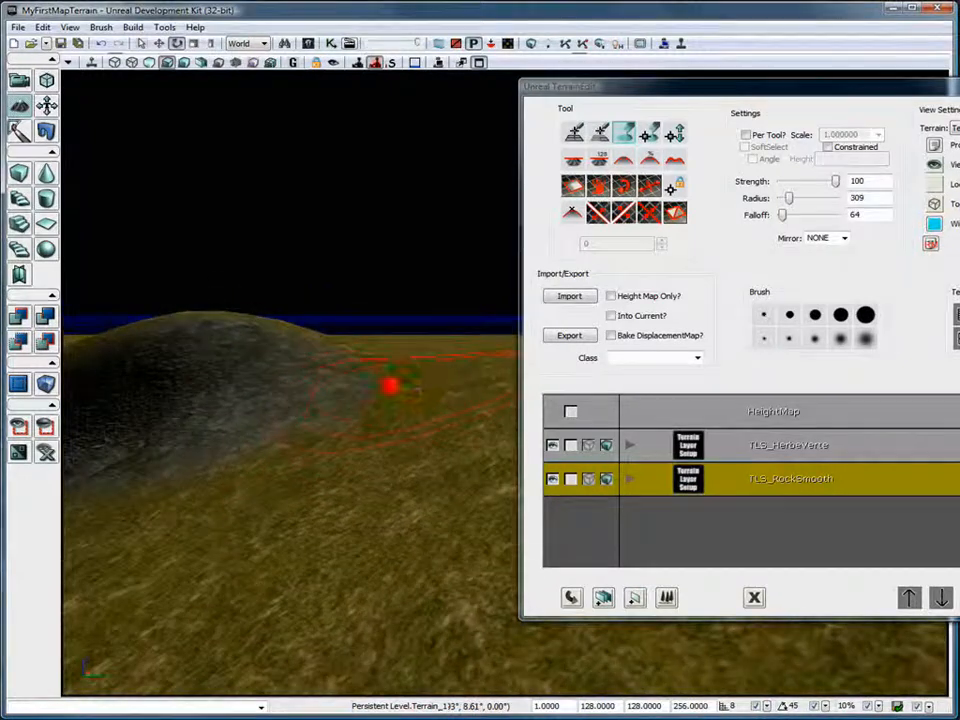
ctrl+drag(427, 376, 429, 375)
- Cover the other hills around the terrain with the RockSmooth layer
mouse_move(362, 425)
right_down()
mouse_move(302, 476)
mouse_move(266, 476)
mouse_move(396, 381)
mouse_move(360, 362)
right_up()
right_drag(313, 406, 204, 311)
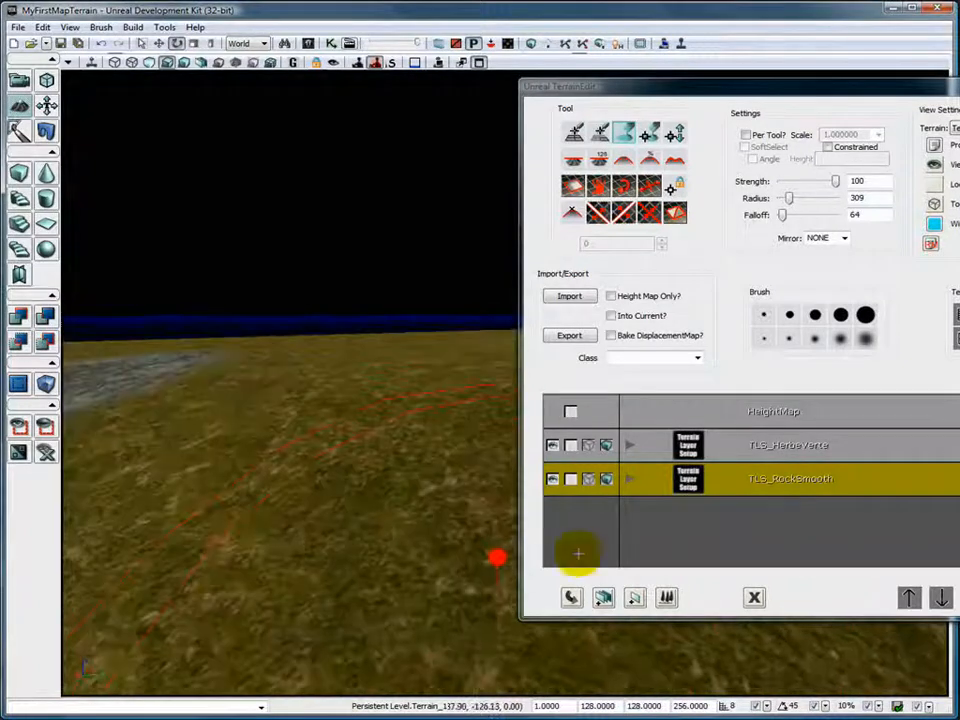
mouse_move(289, 368)
right_down()
mouse_move(392, 431)
mouse_move(300, 412)
right_up()
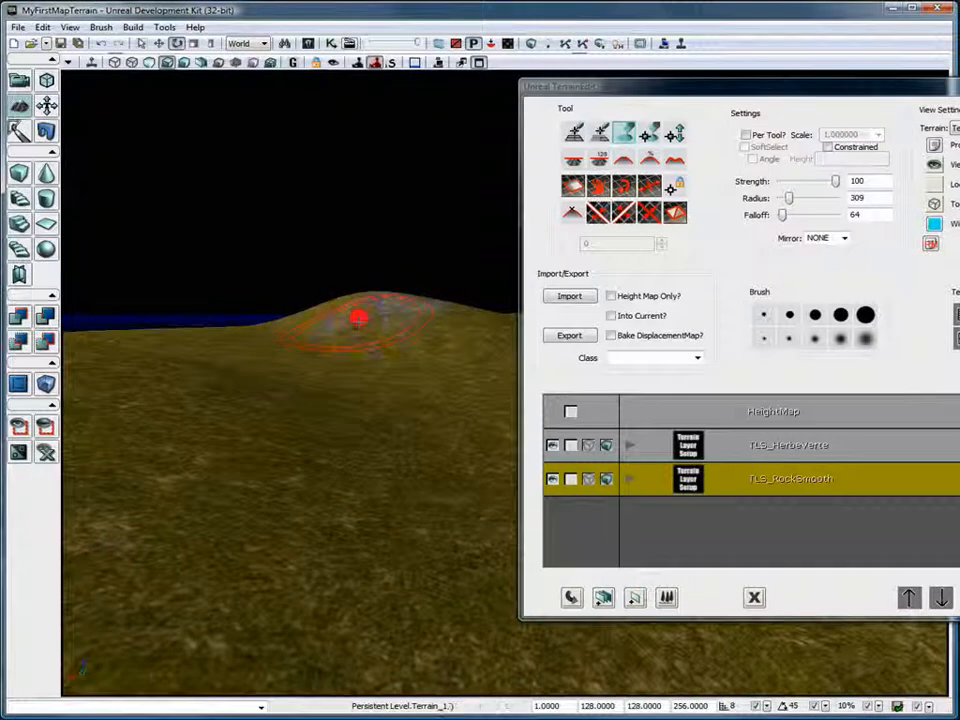
mouse_move(386, 343)
right_down()
mouse_move(441, 347)
mouse_move(259, 363)
right_up()
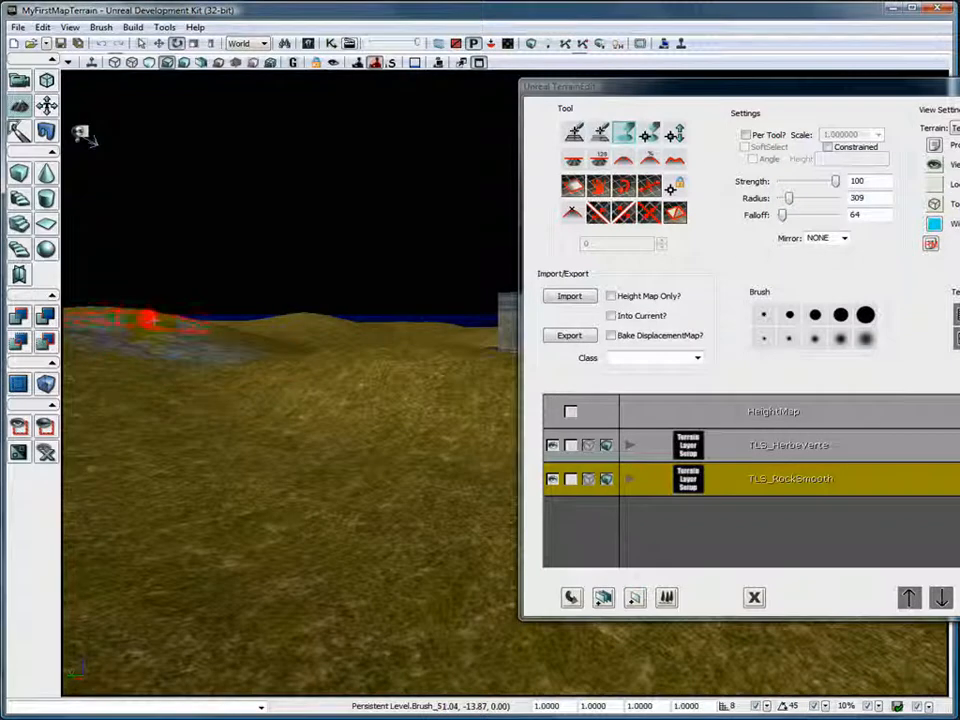
mouse_move(183, 370)
right_down()
mouse_move(101, 407)
mouse_move(86, 404)
right_up()
mouse_move(180, 328)
ctrl+mouse_down()
mouse_move(198, 323)
mouse_move(230, 336)
ctrl+mouse_up()
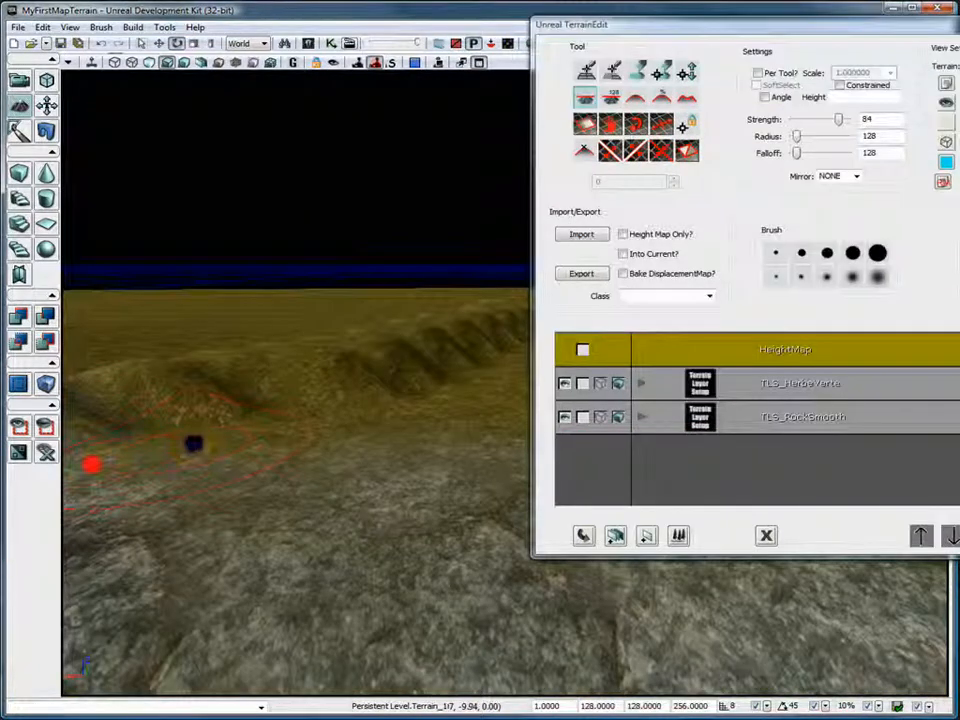
- Level the raised bumps on the rock-covered part of the terrain with the Flatten tool on the height map
right_drag(356, 453, 229, 493)
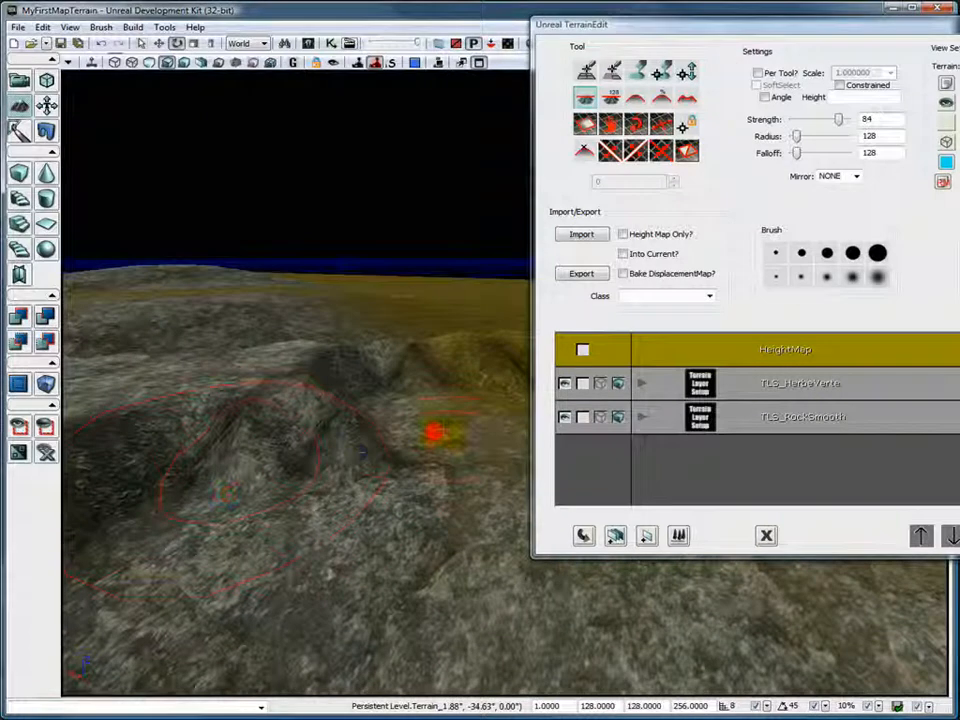
mouse_move(390, 422)
ctrl+mouse_down()
mouse_move(287, 396)
mouse_move(212, 404)
mouse_move(189, 396)
mouse_move(273, 420)
ctrl+mouse_up()
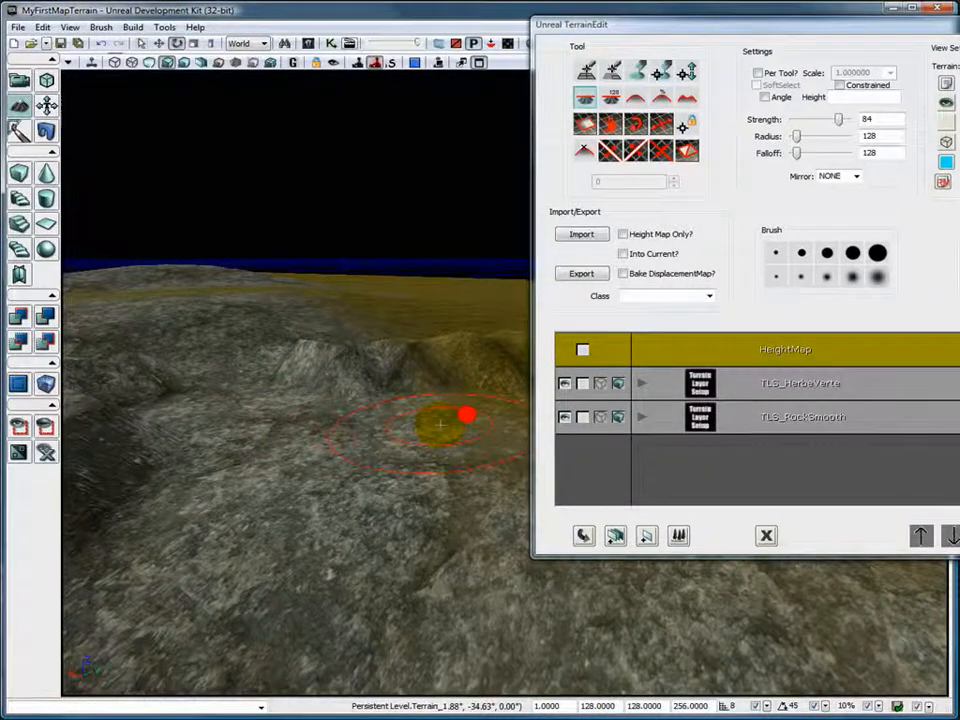
right_drag(440, 425, 315, 392)
mouse_move(424, 379)
ctrl+mouse_down()
mouse_move(374, 377)
mouse_move(430, 408)
mouse_move(336, 364)
mouse_move(167, 339)
mouse_move(133, 344)
ctrl+mouse_up()
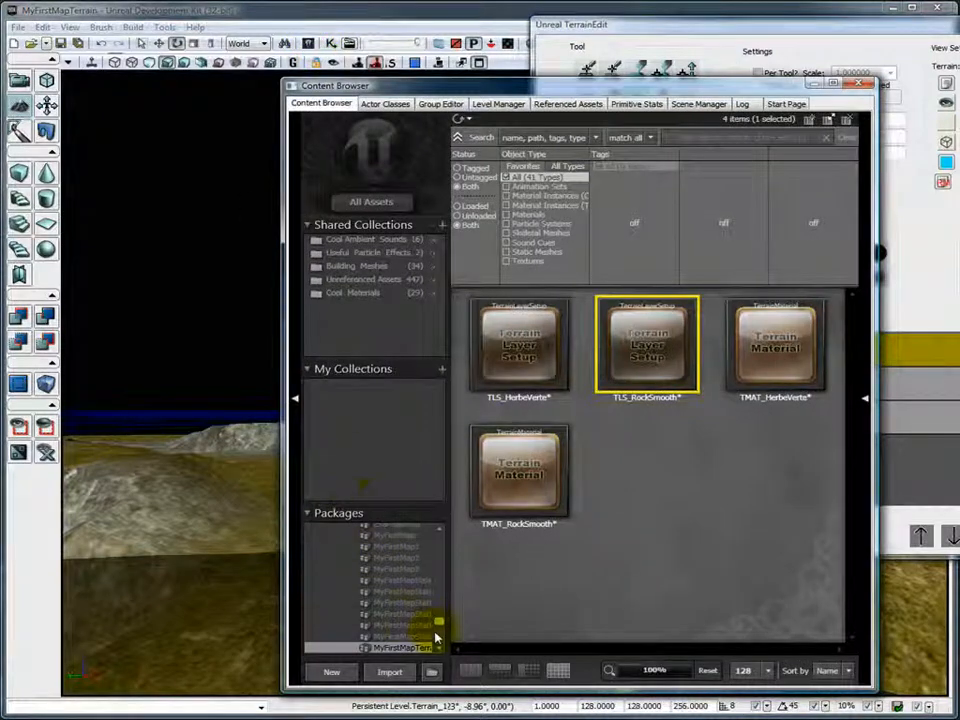
- Add a third terrain setup layer made from the SablePneu material in MyTextures
scroll(437, 628, down, 5)
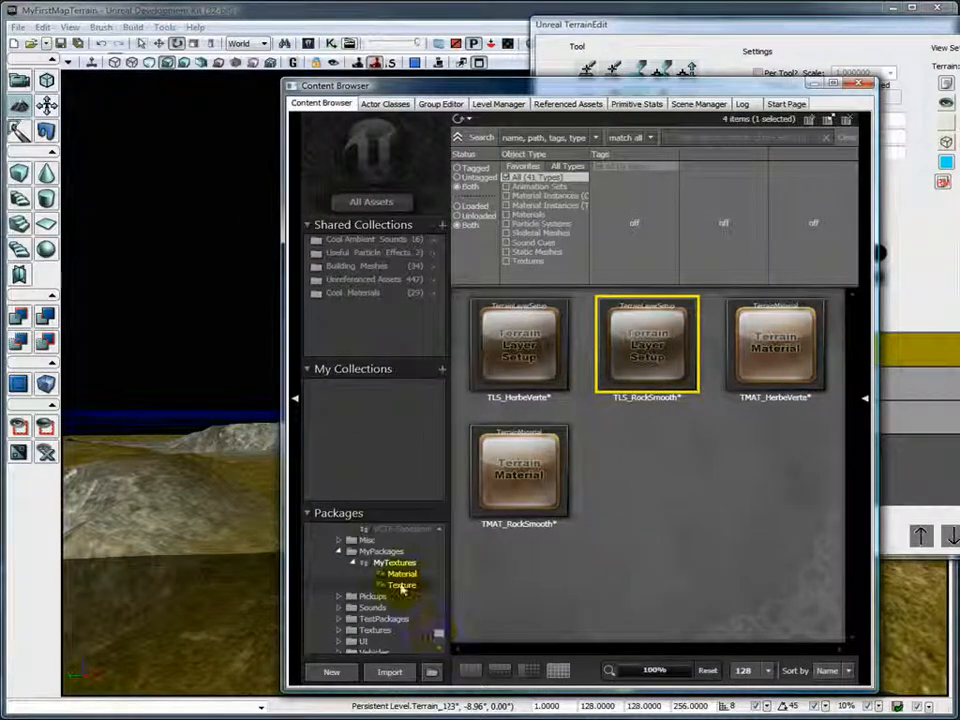
click(397, 575)
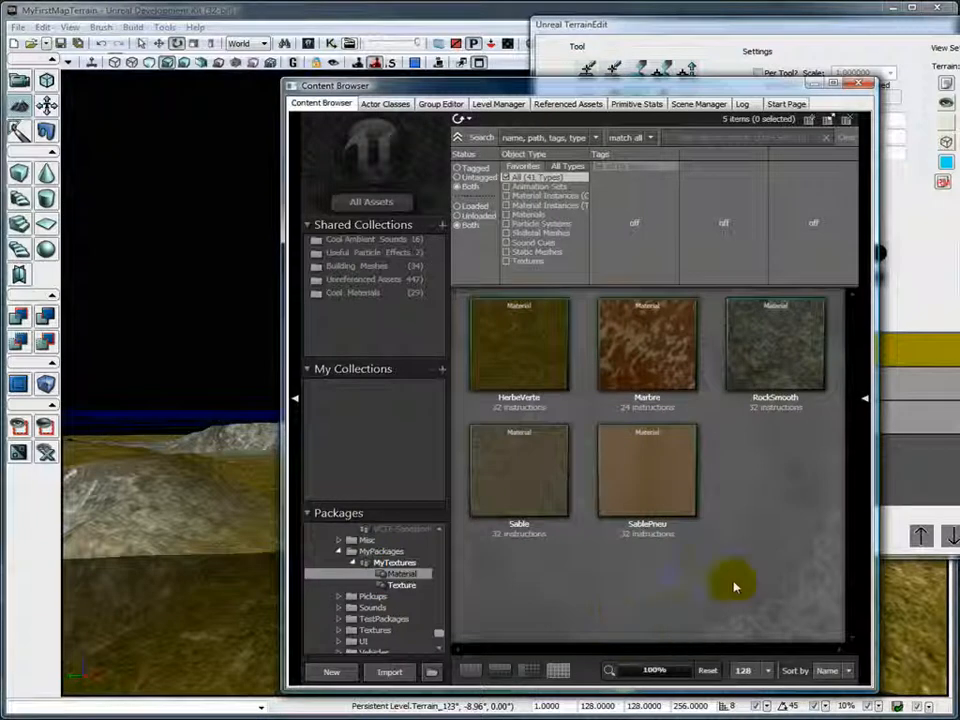
click(648, 460)
click(858, 84)
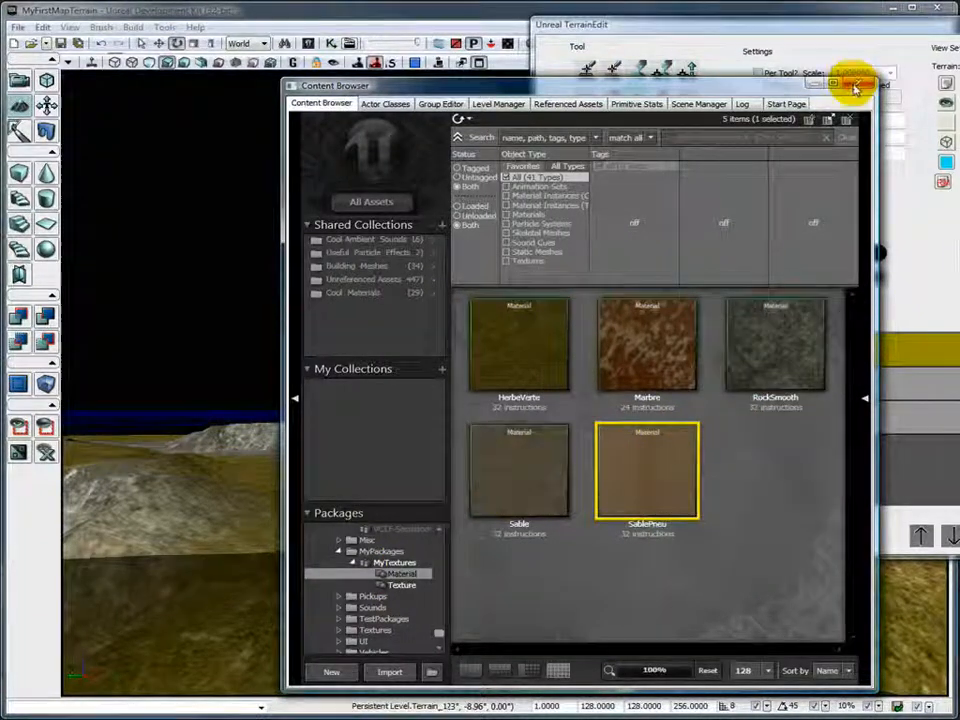
right_click(727, 456)
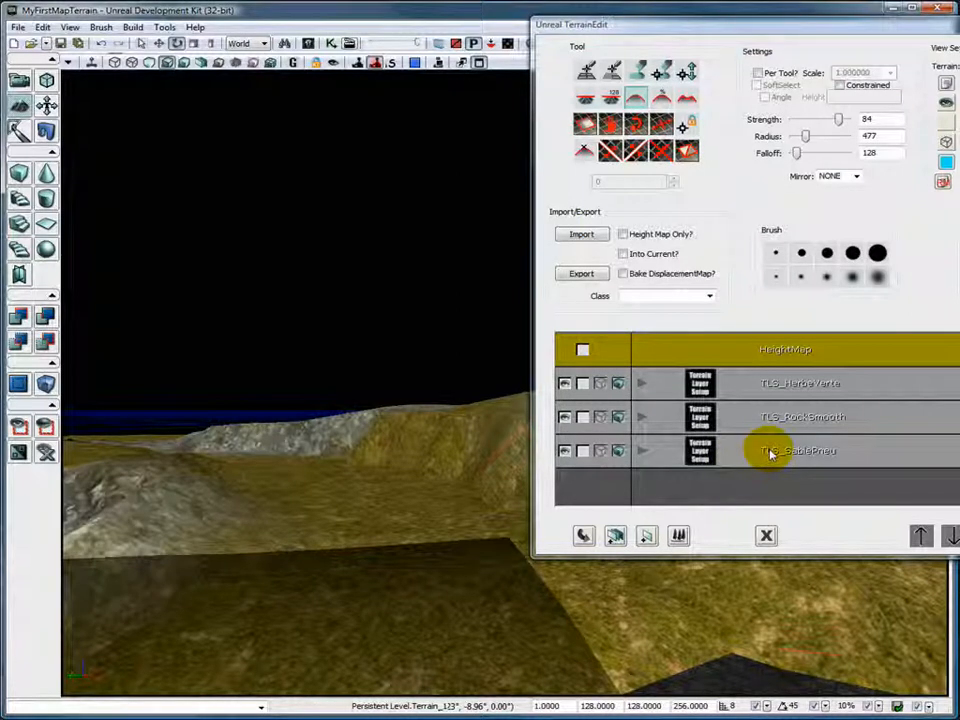
- Paint the SablePneu sand layer onto the grassy ground between the building's floor and the rocky hills
click(772, 452)
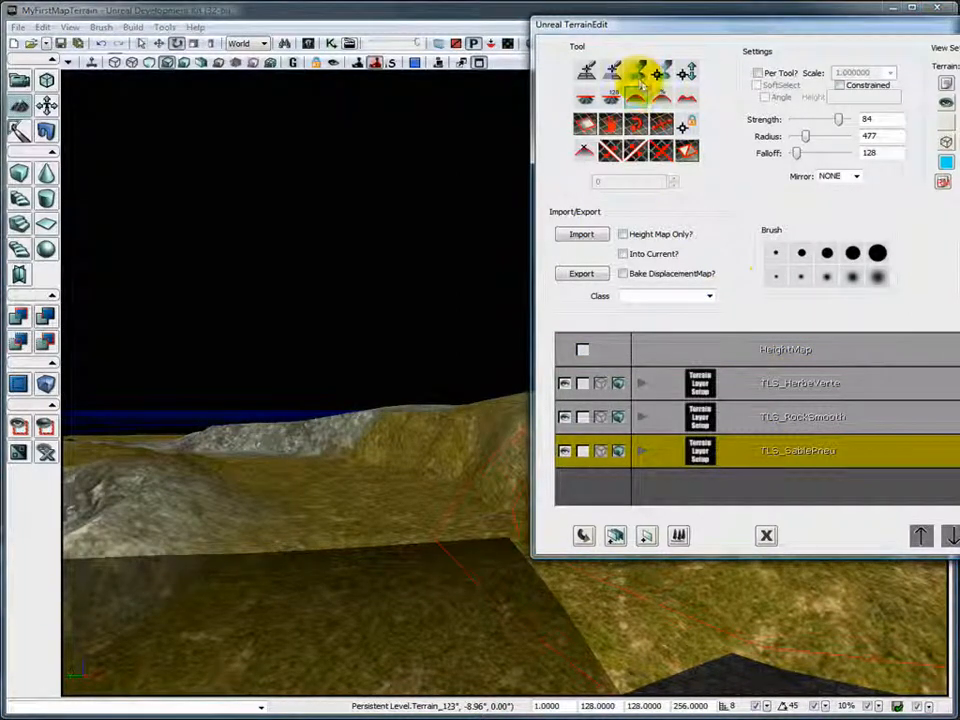
click(637, 71)
mouse_move(294, 499)
mouse_down()
mouse_move(428, 575)
mouse_move(396, 496)
mouse_move(418, 524)
mouse_move(381, 467)
mouse_move(424, 477)
mouse_move(212, 628)
mouse_move(349, 529)
mouse_move(330, 463)
mouse_move(338, 449)
mouse_move(360, 480)
mouse_up()
mouse_move(193, 508)
ctrl+mouse_down()
mouse_move(252, 459)
mouse_move(216, 456)
mouse_move(251, 422)
mouse_move(189, 499)
ctrl+mouse_up()
right_drag(195, 527, 156, 497)
mouse_move(260, 477)
ctrl+mouse_down()
mouse_move(240, 486)
mouse_move(176, 459)
mouse_move(195, 443)
ctrl+mouse_up()
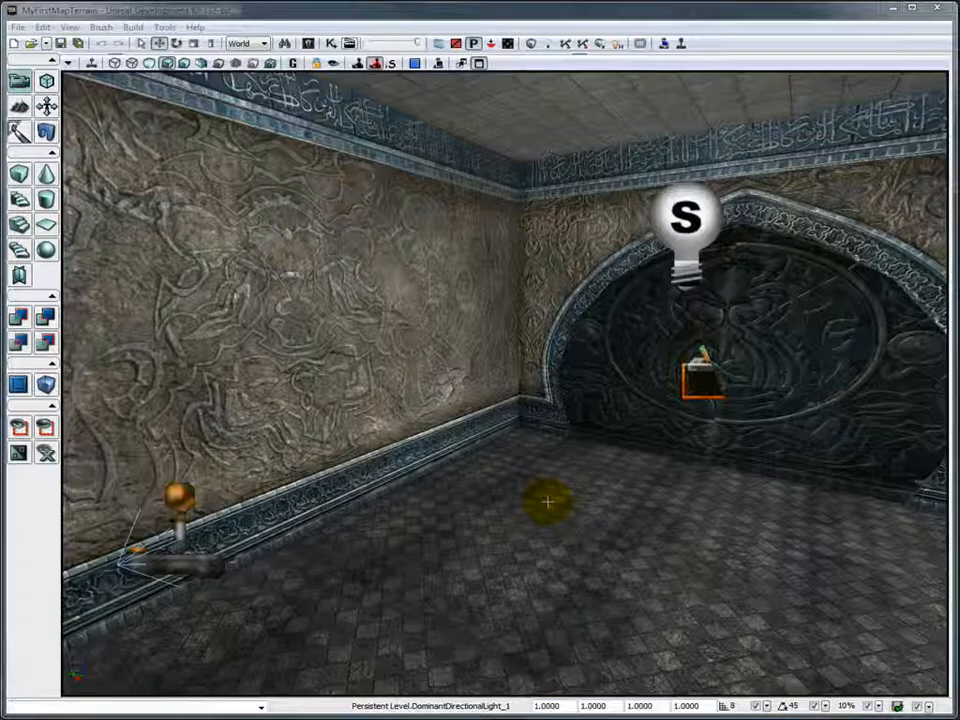
- Play the level in the editor, walking out of the building, across the terrain and back inside, and end the test
click(681, 44)
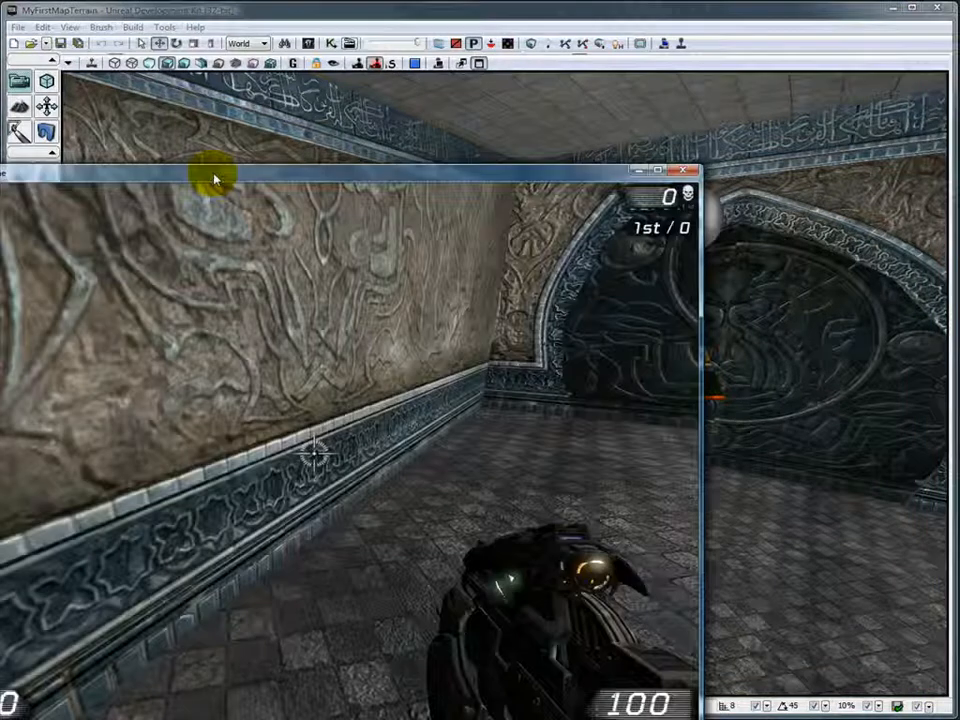
drag(214, 180, 413, 113)
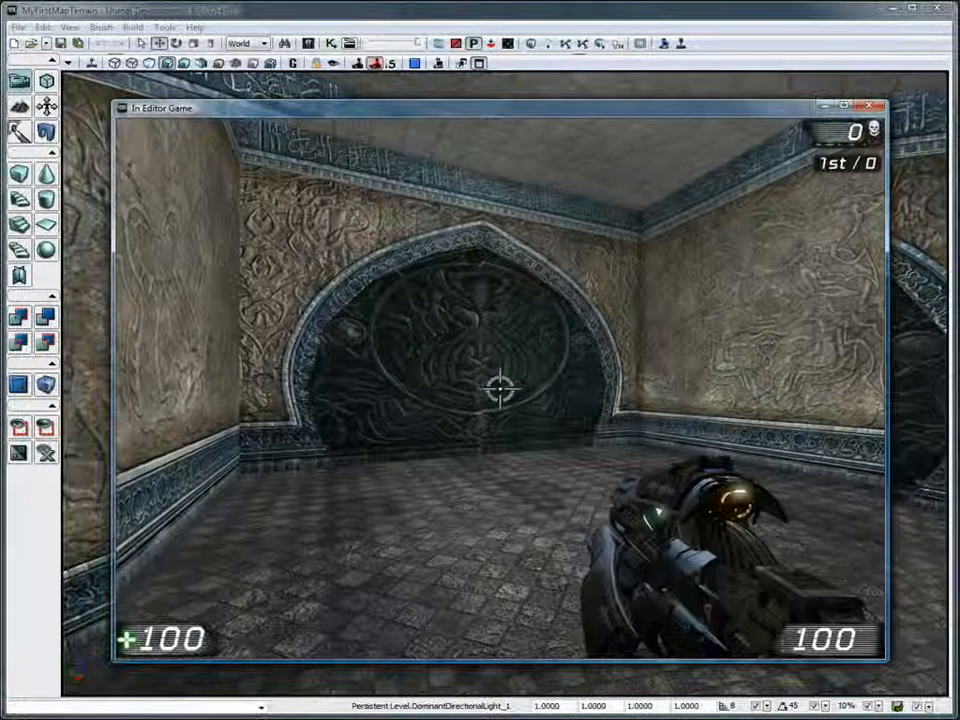
key(w)
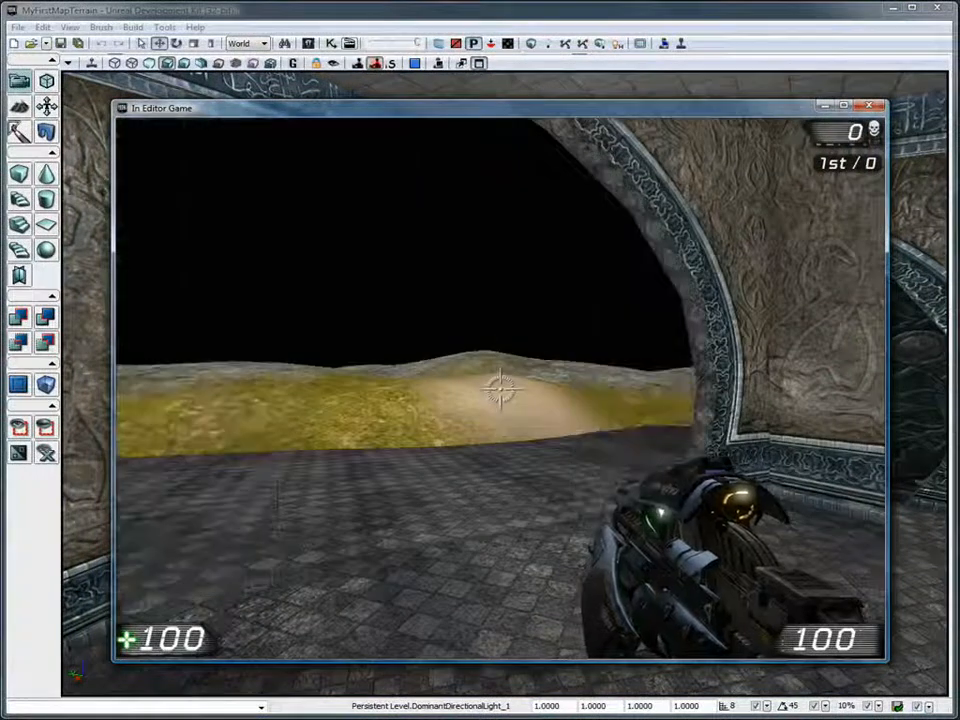
key(w)
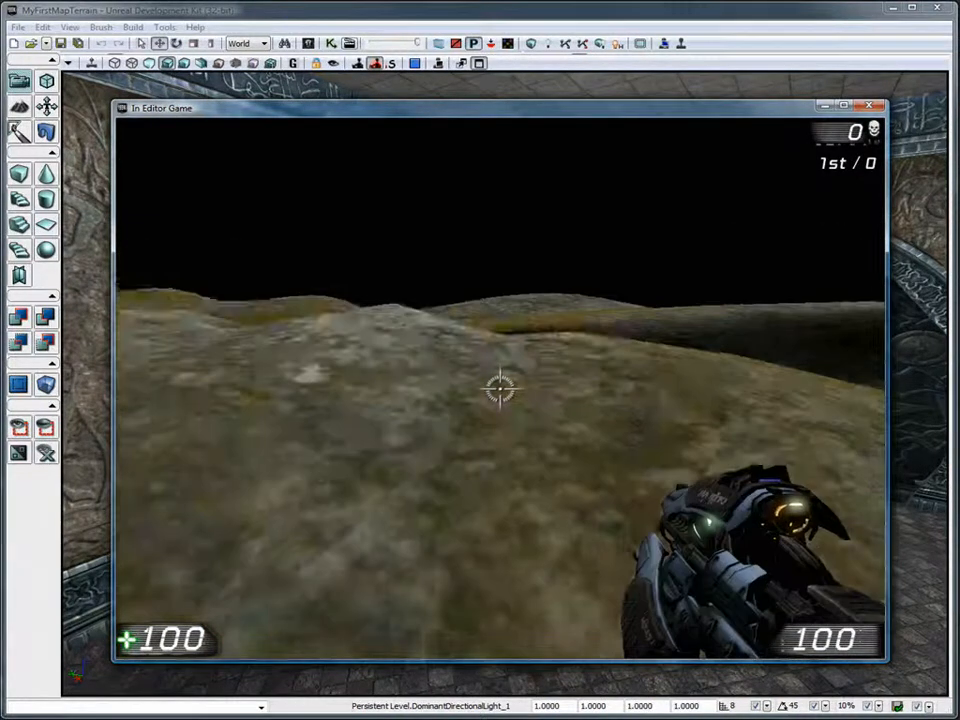
key(w)
key(w)
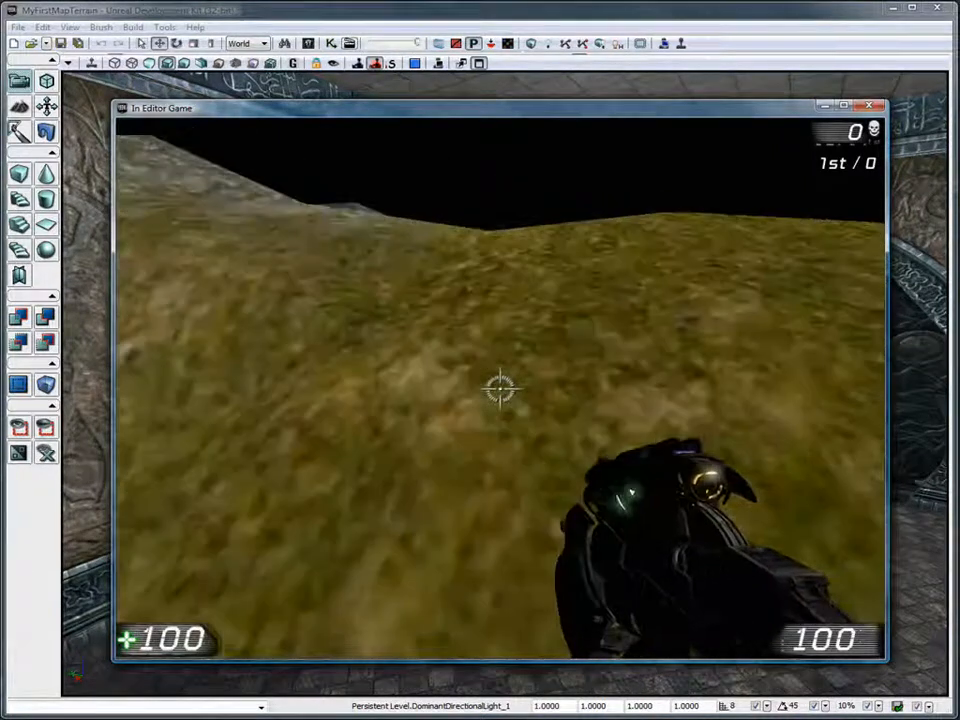
key(w)
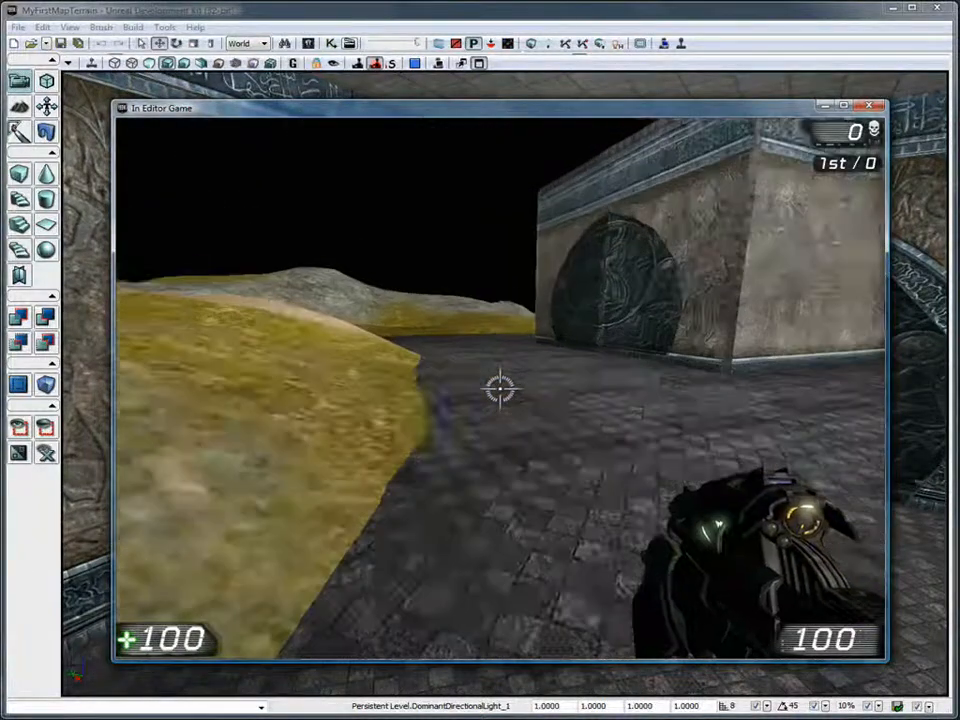
key(w)
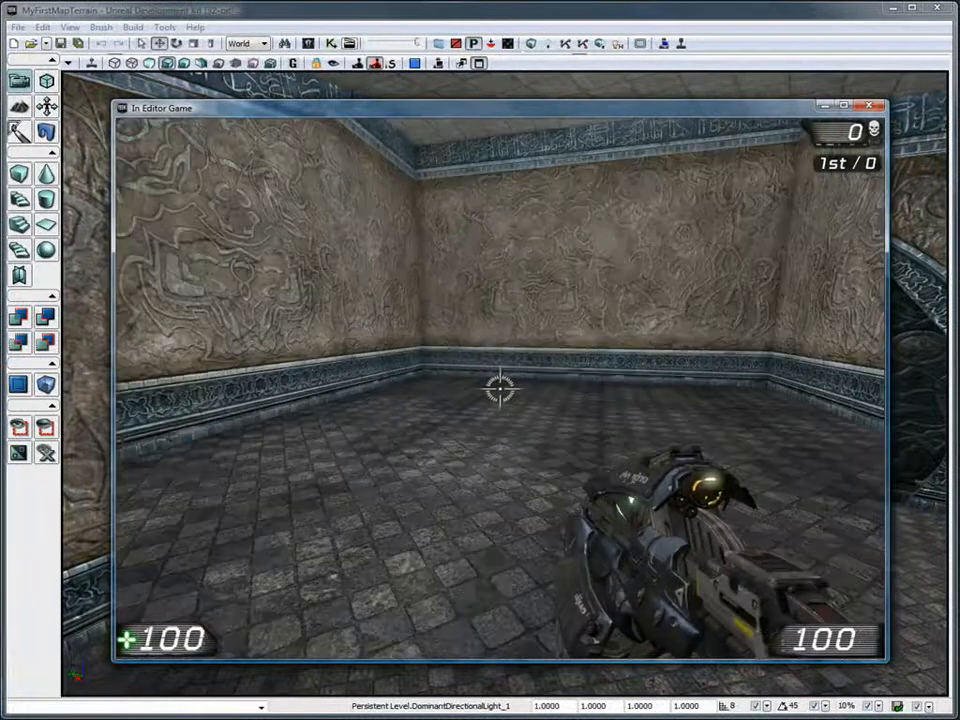
key(w)
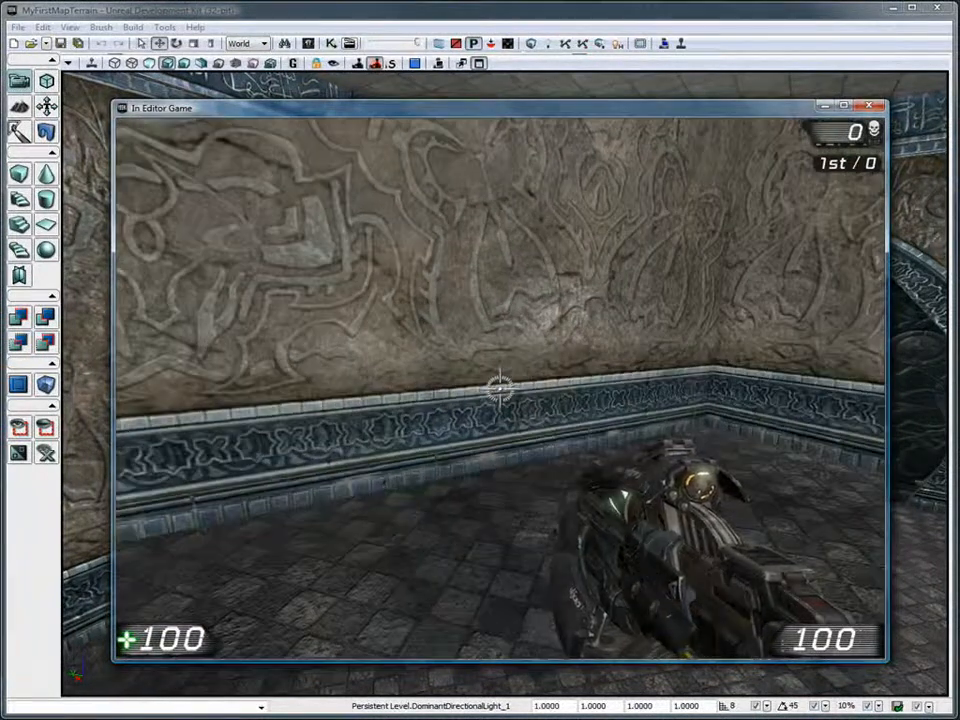
key(Escape)
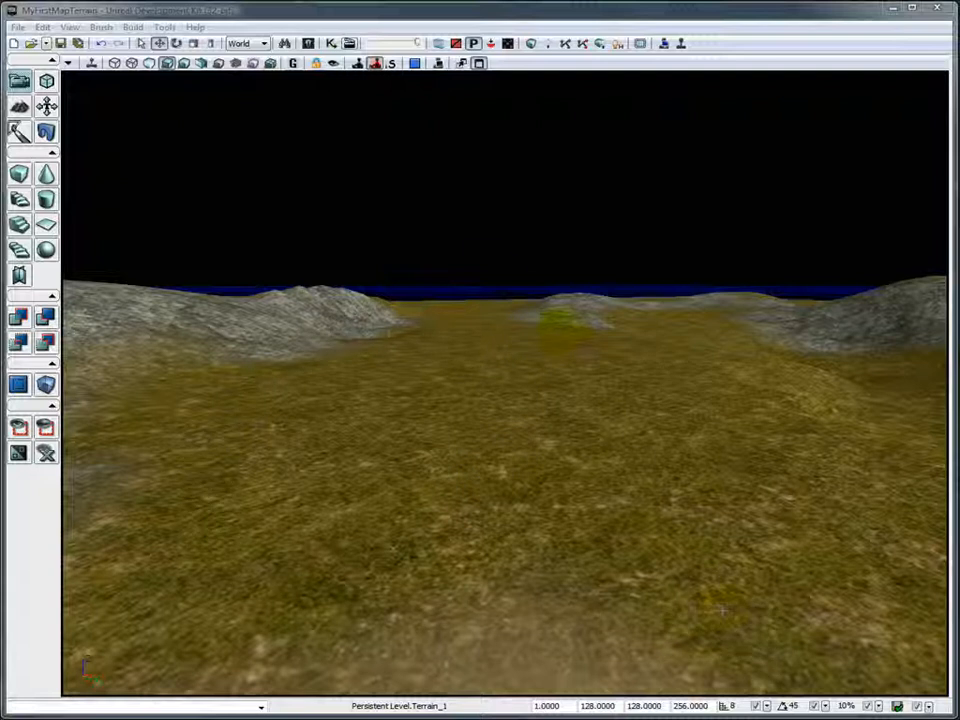
- Select the S_UN_Tree_SM_BurntTree01 static mesh in the UN_Trees package of the Content Browser
click(307, 43)
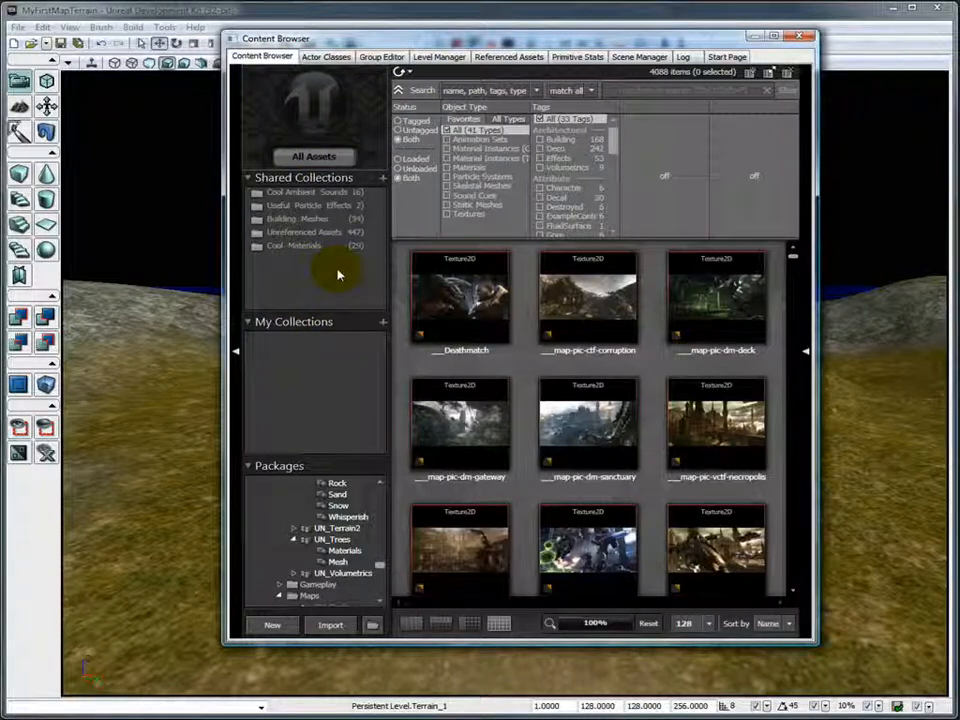
scroll(382, 571, down, 2)
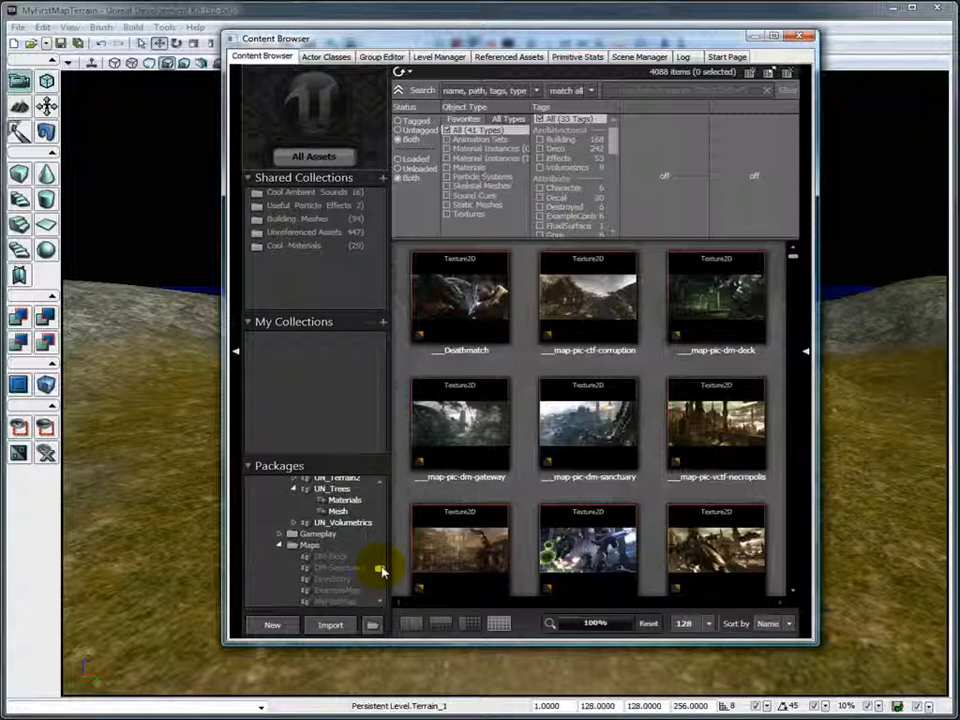
click(333, 489)
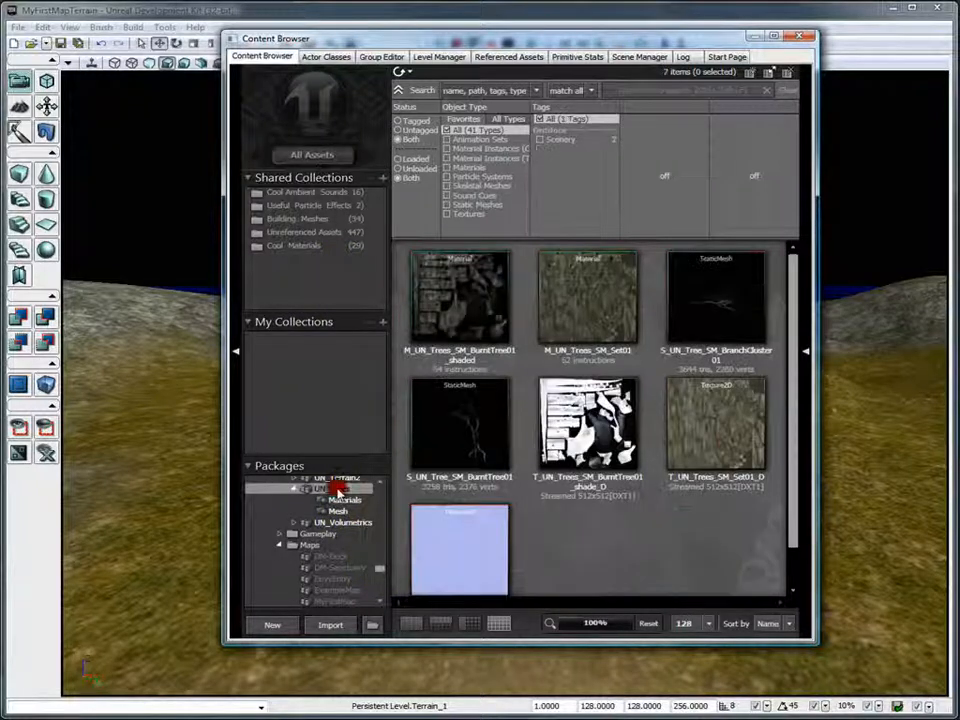
click(463, 436)
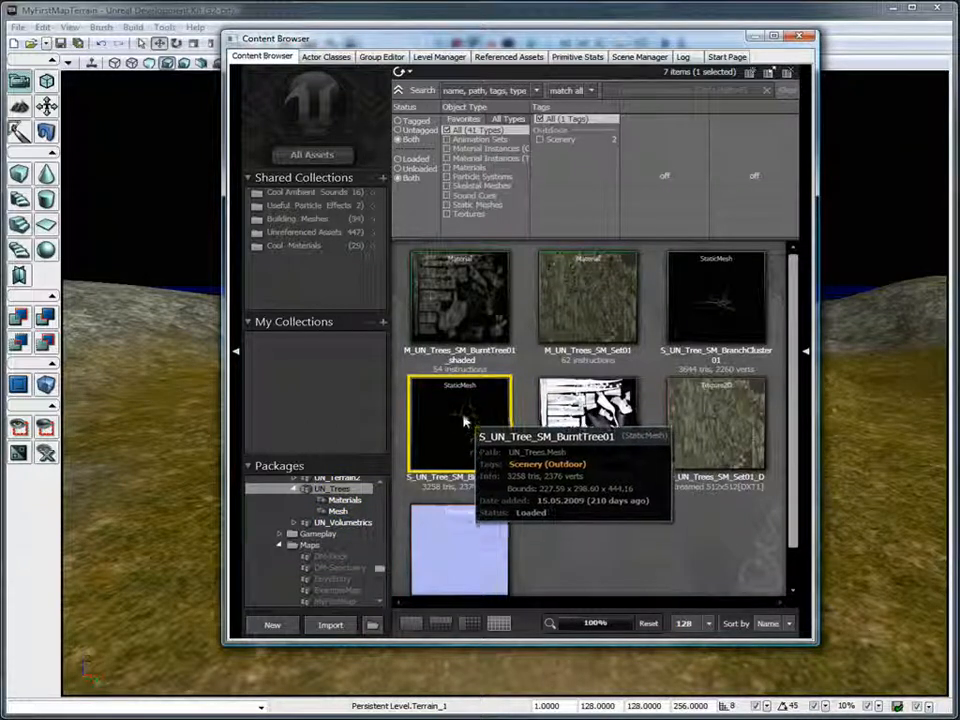
- Inspect the burnt tree mesh and its collision primitives in the Static Mesh Editor, and return to the level view
double_click(463, 418)
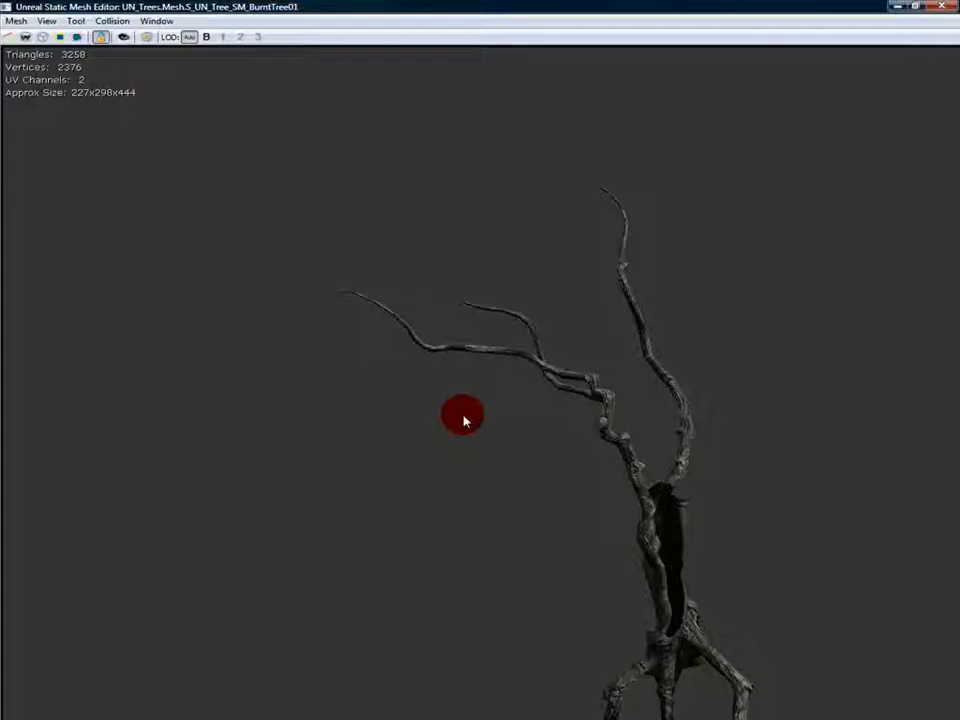
drag(469, 454, 668, 465)
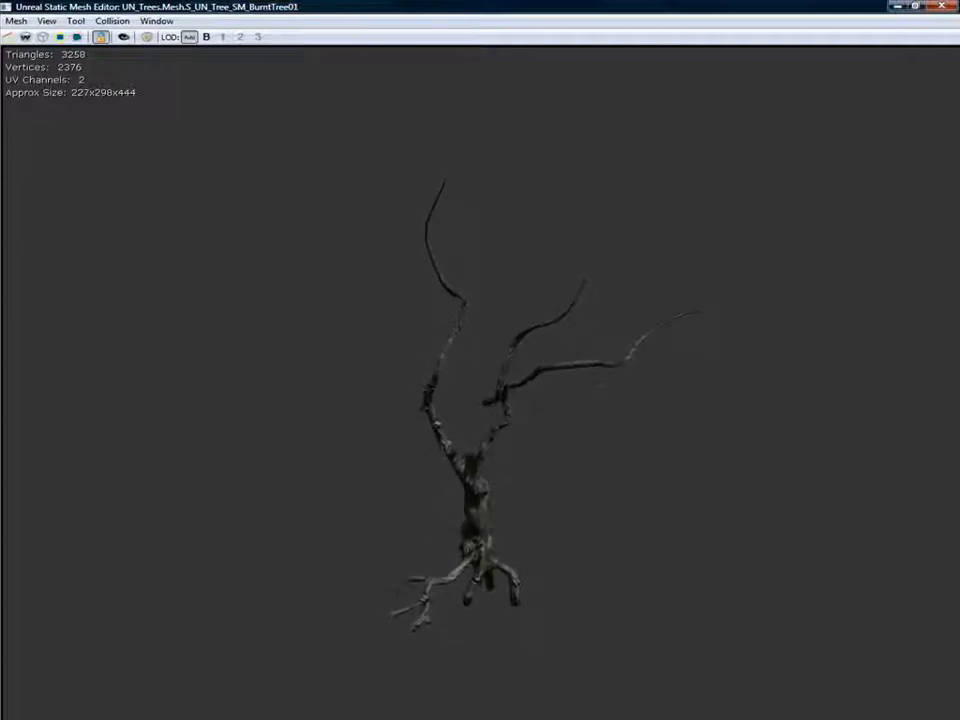
click(77, 36)
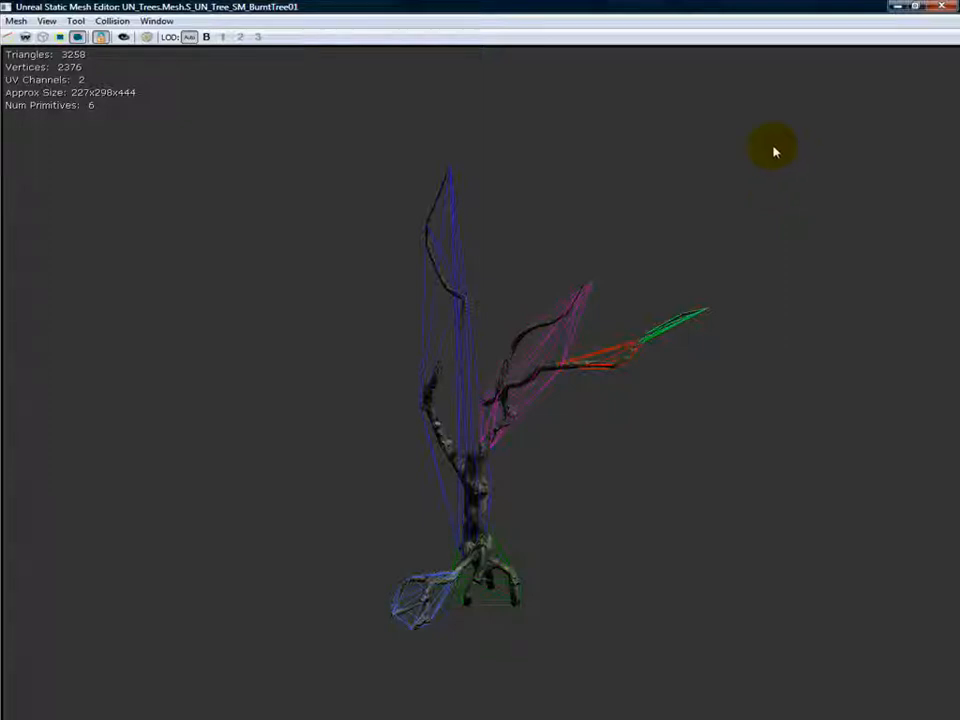
click(941, 6)
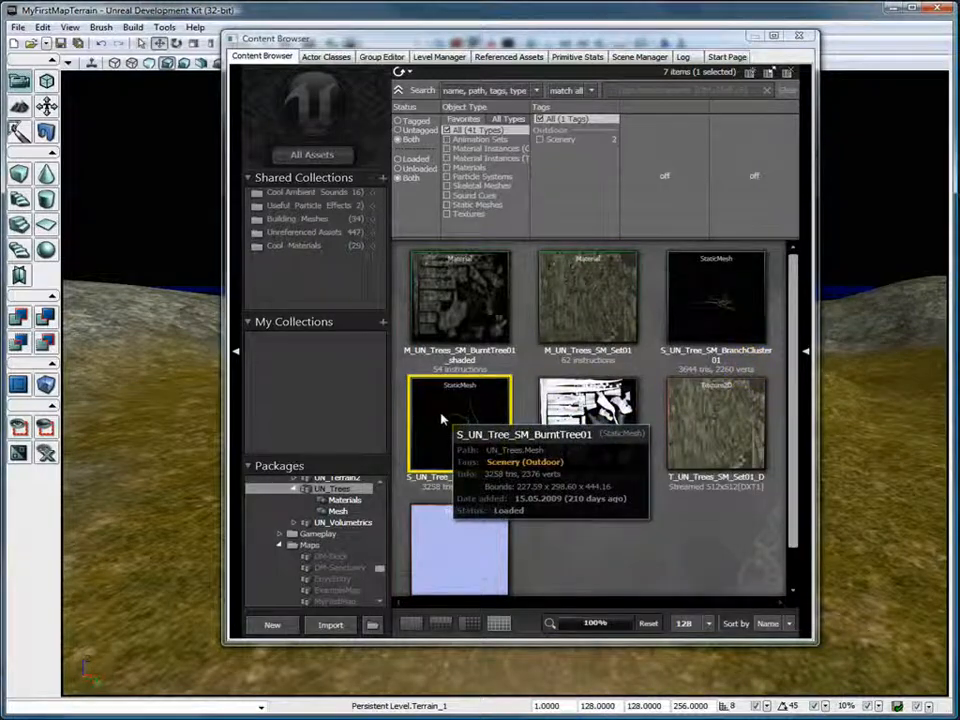
click(800, 38)
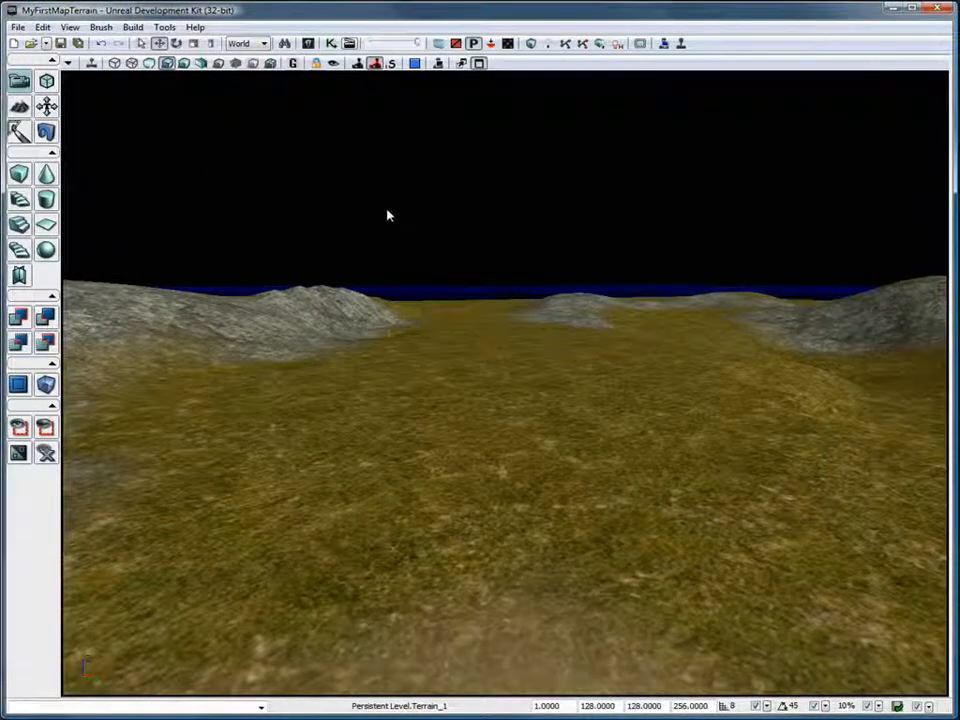
- Add a Deco Layer with one Decorations entry to the Terrain_1 properties and expand the entry's settings
click(19, 106)
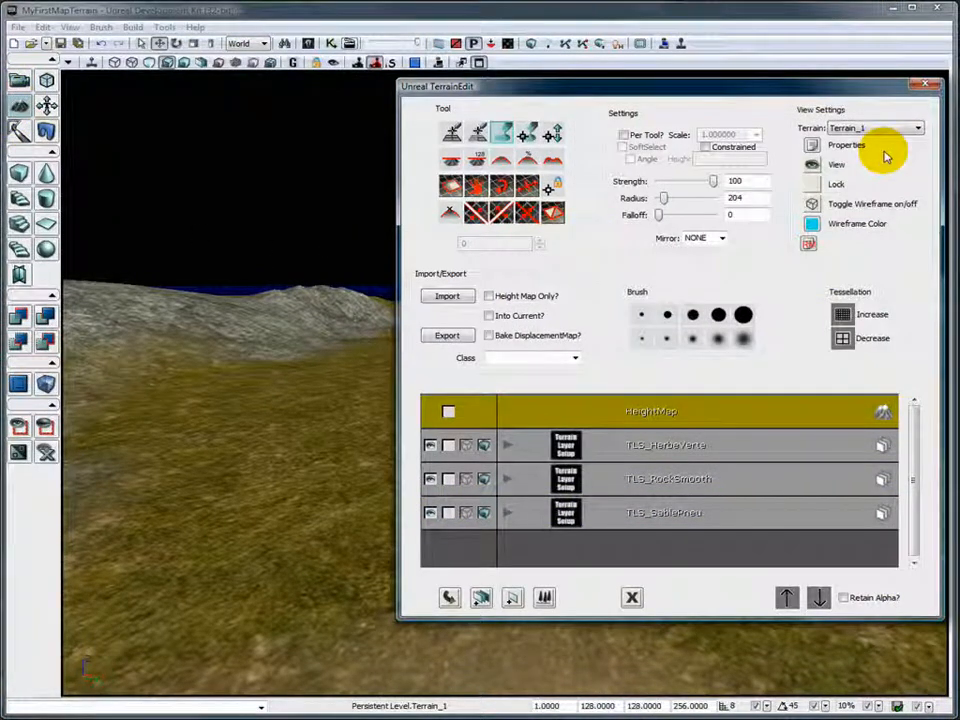
click(811, 146)
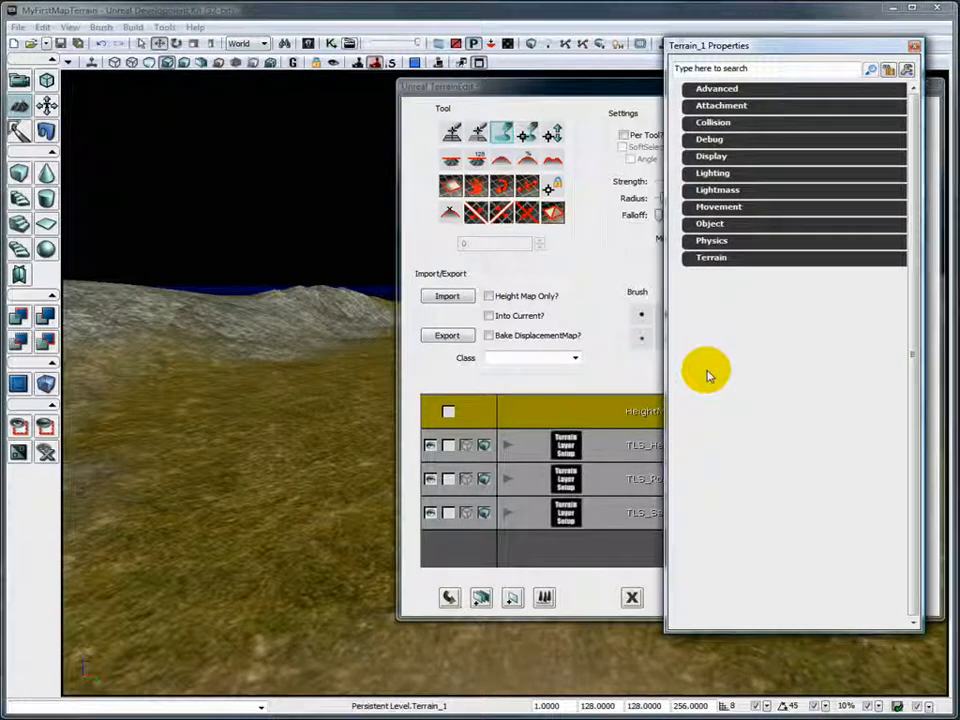
click(691, 261)
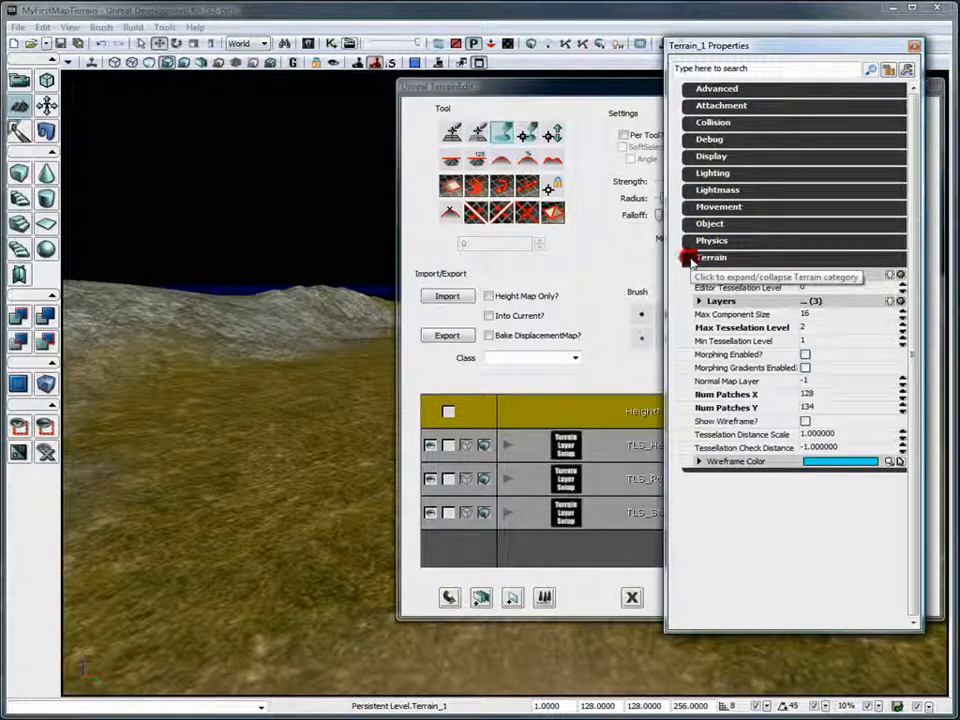
drag(667, 366, 534, 377)
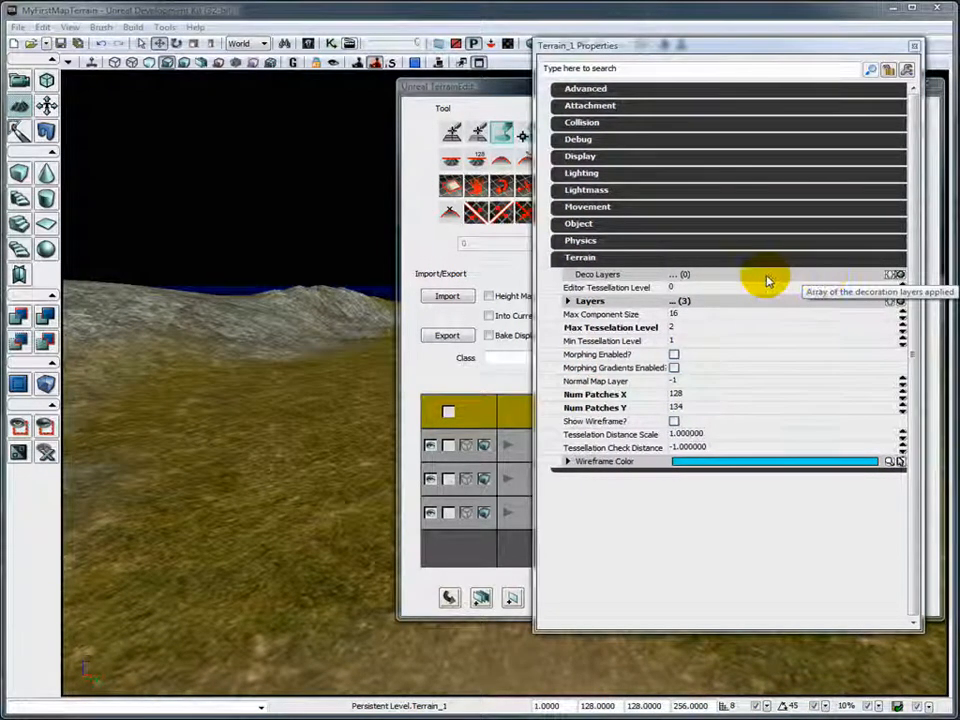
click(898, 275)
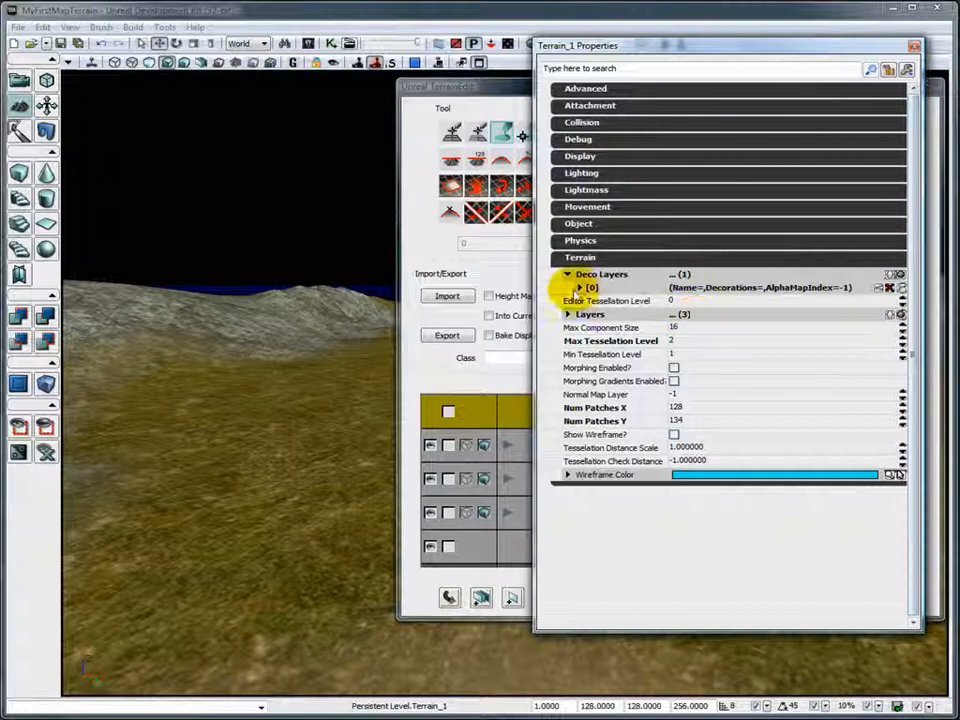
click(579, 288)
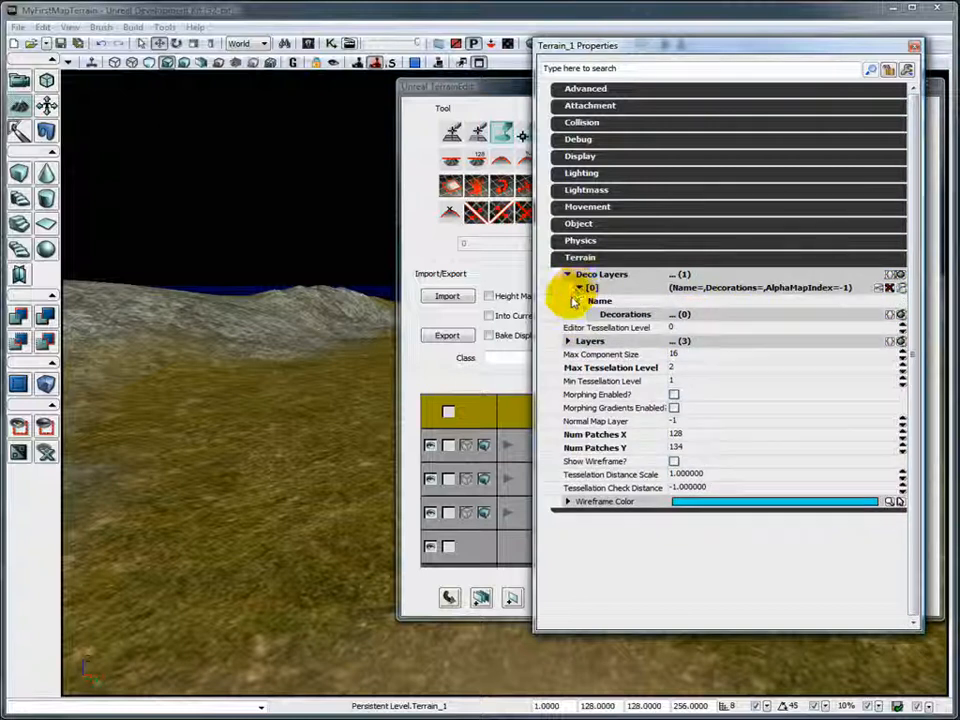
click(901, 316)
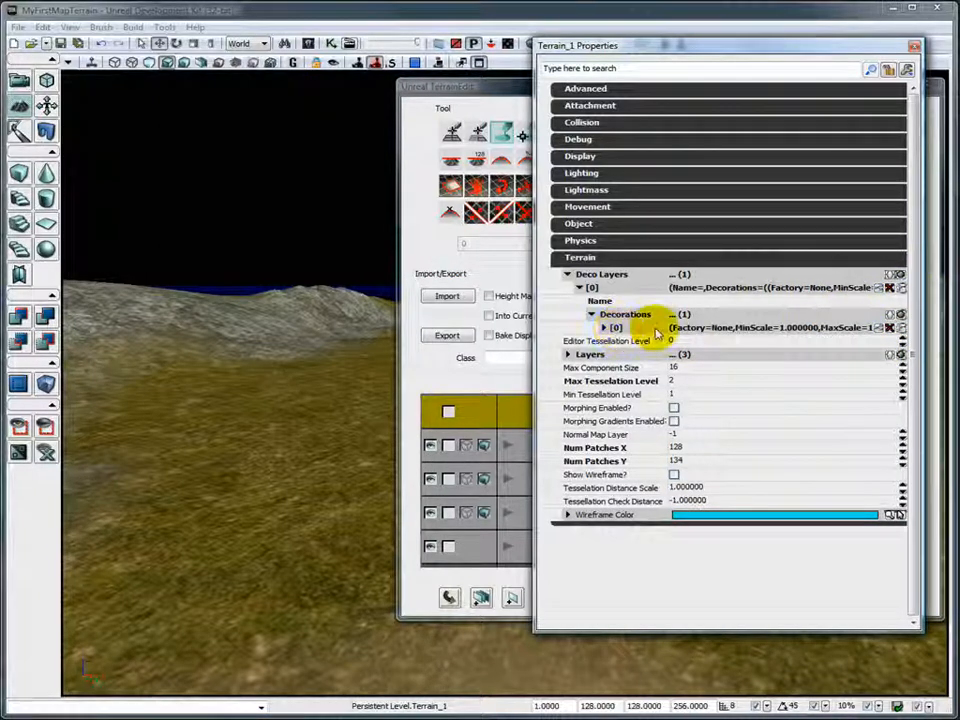
click(604, 327)
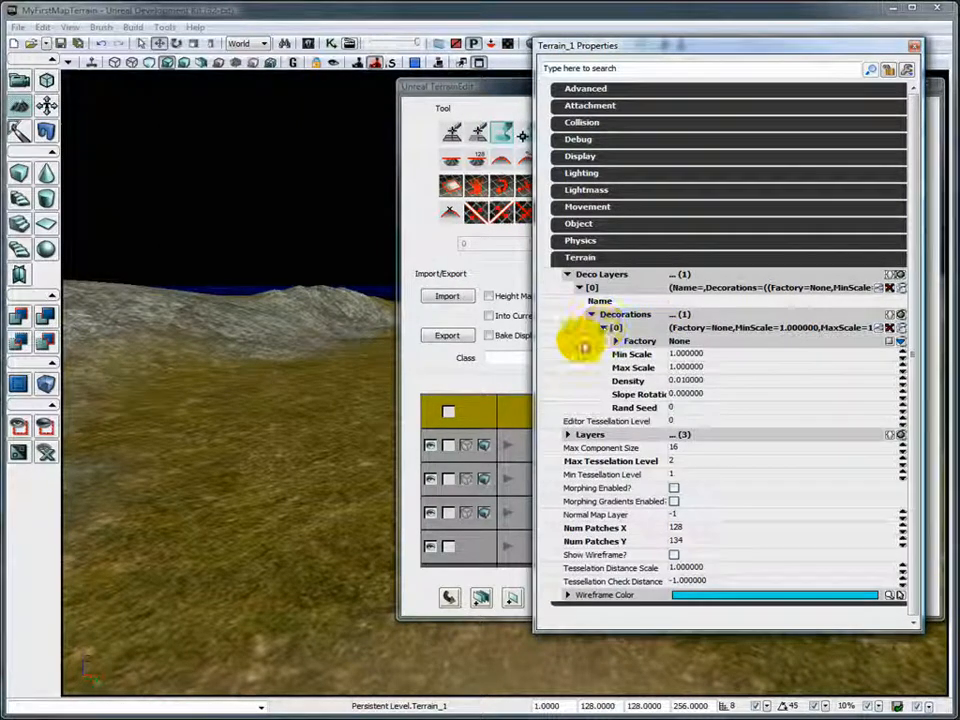
- Give the decoration a StaticMeshComponentFactory and assign the selected S_UN_Tree_SM_BurntTree01 mesh to it
click(901, 345)
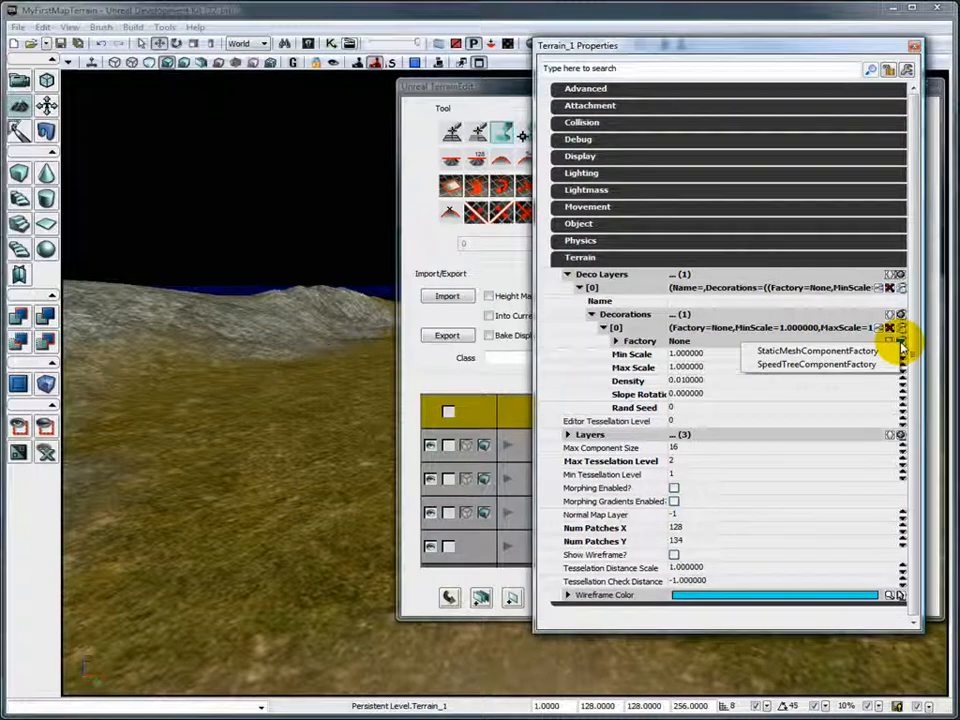
click(800, 351)
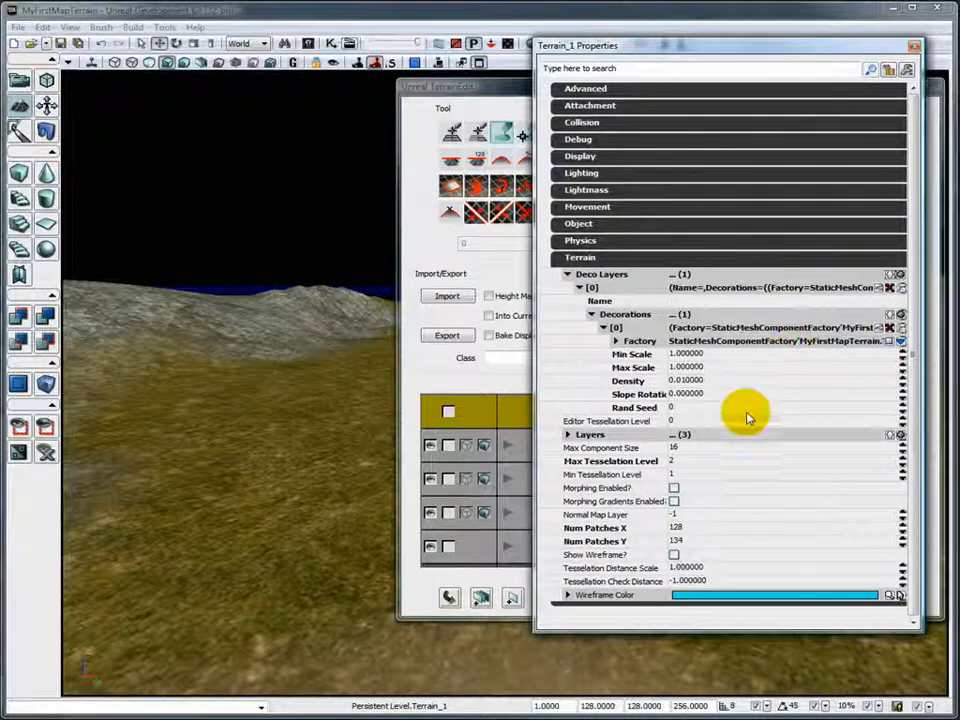
click(616, 342)
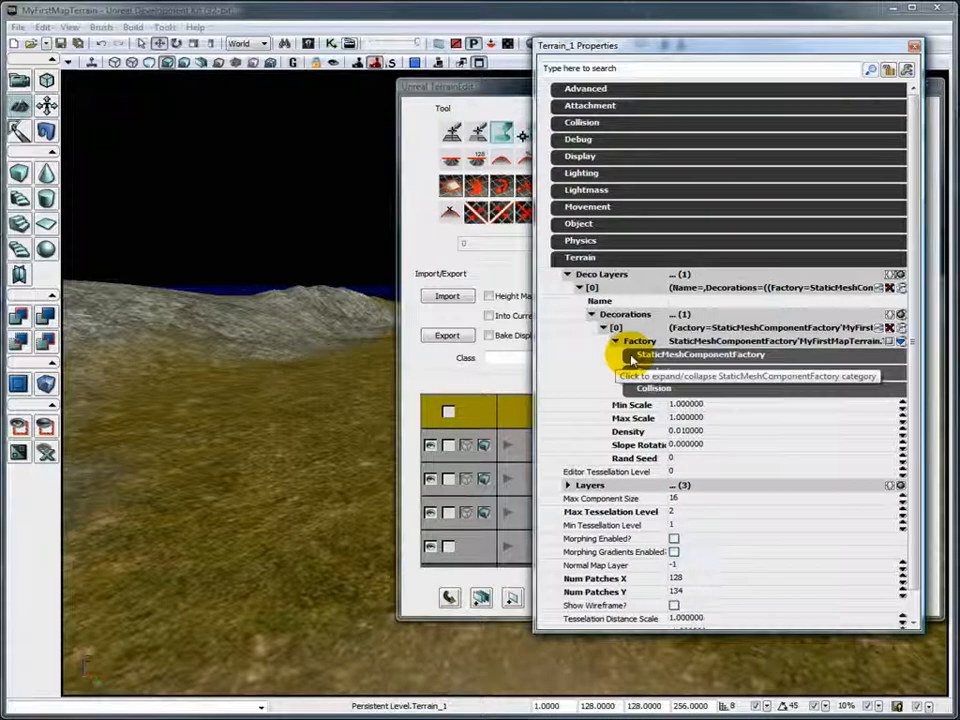
click(628, 357)
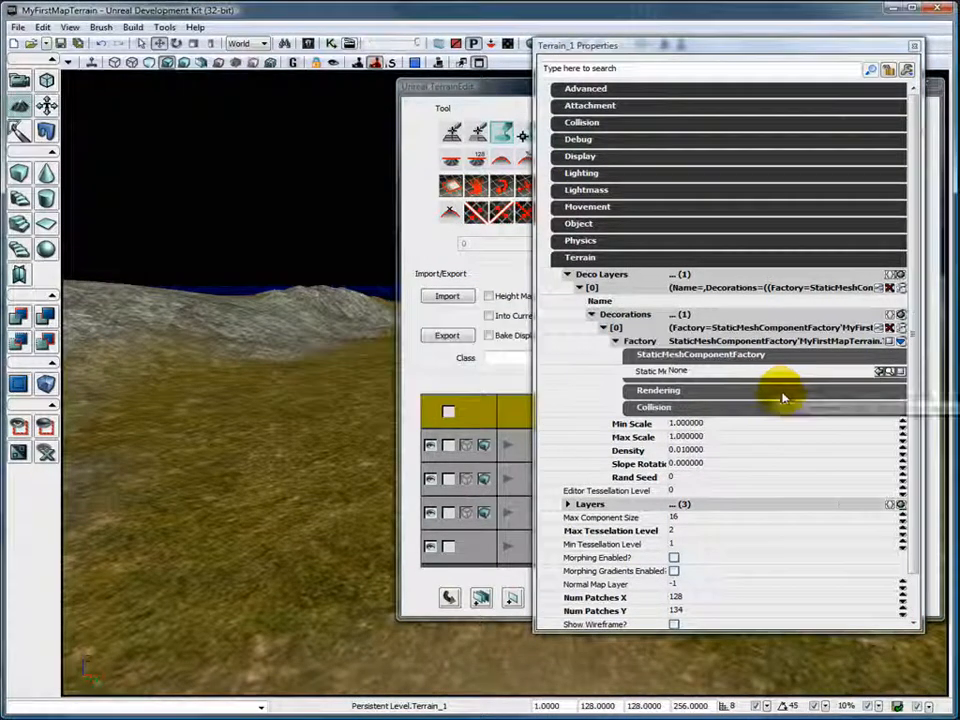
click(879, 372)
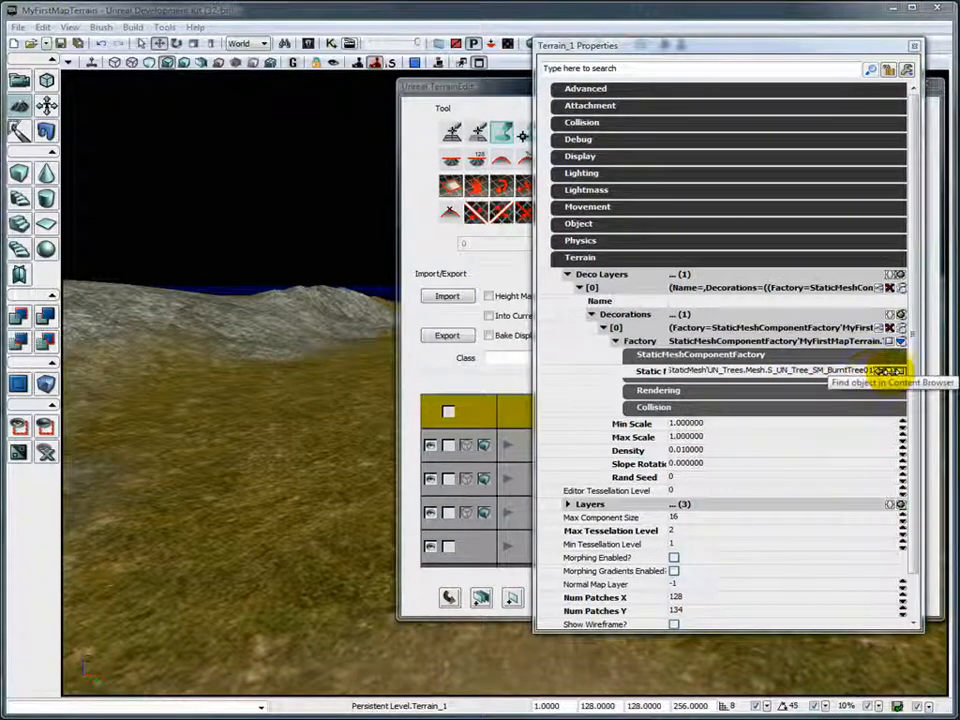
click(885, 371)
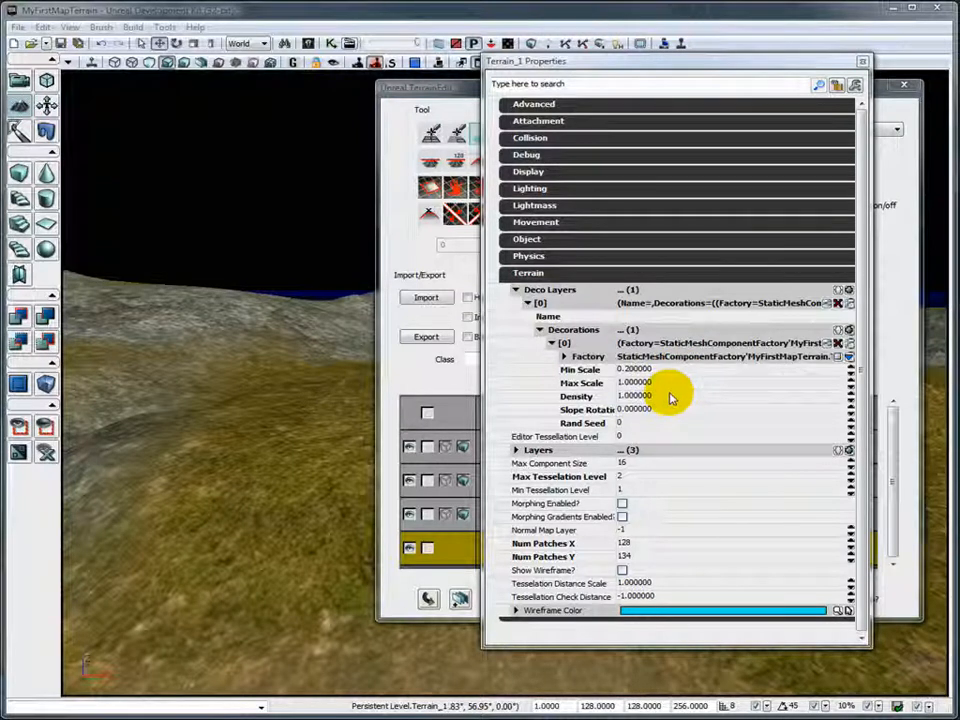
- Review the decoration's Density, Max Scale and Min Scale settings and close the terrain properties
click(669, 395)
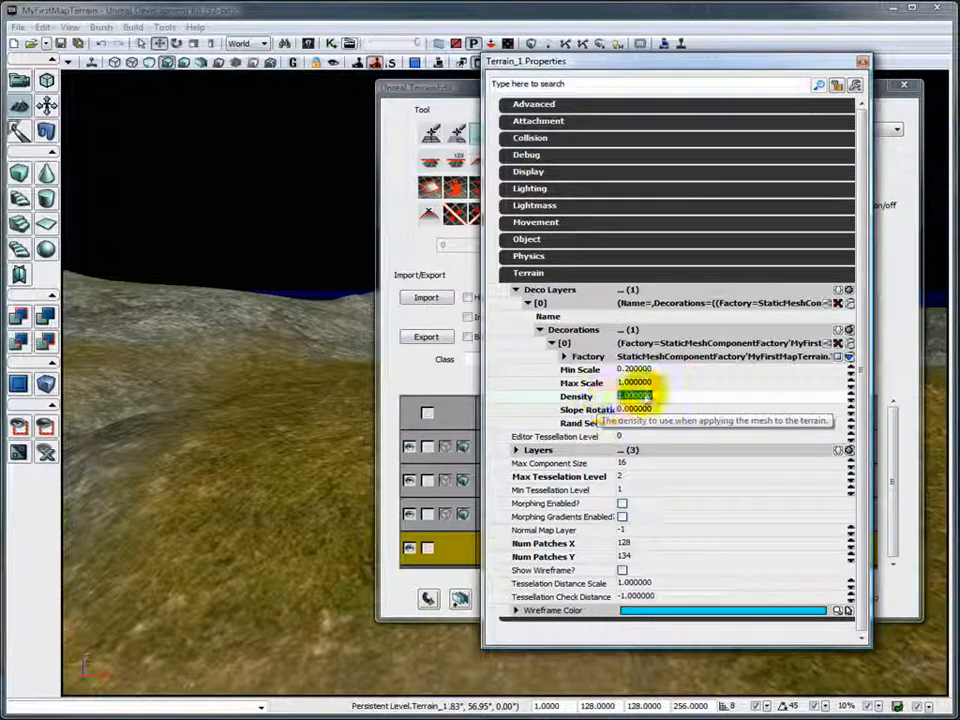
click(675, 383)
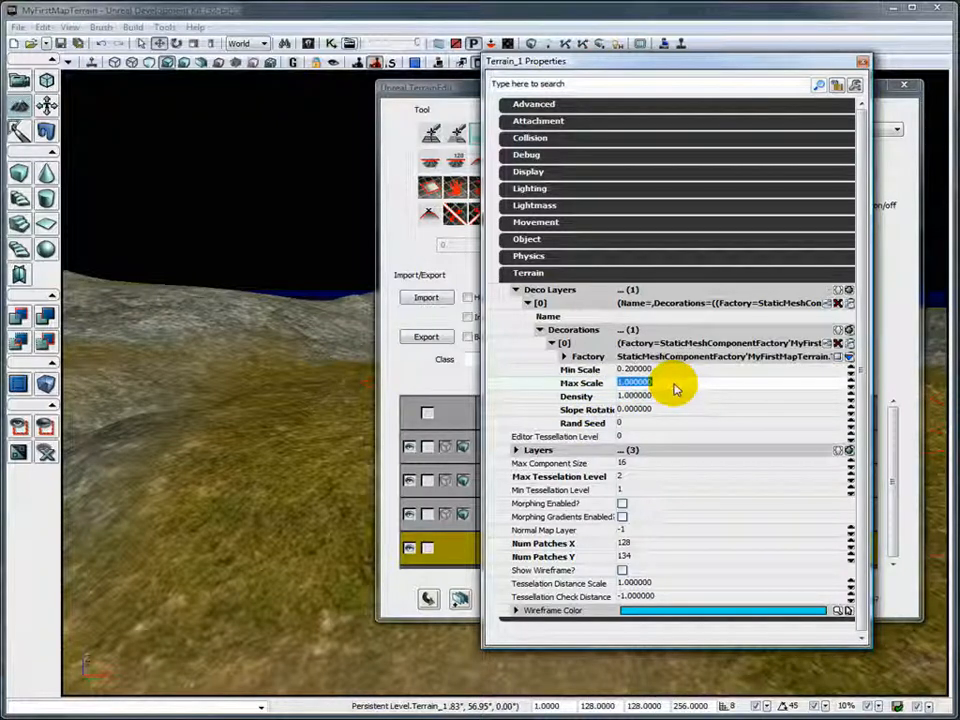
click(670, 370)
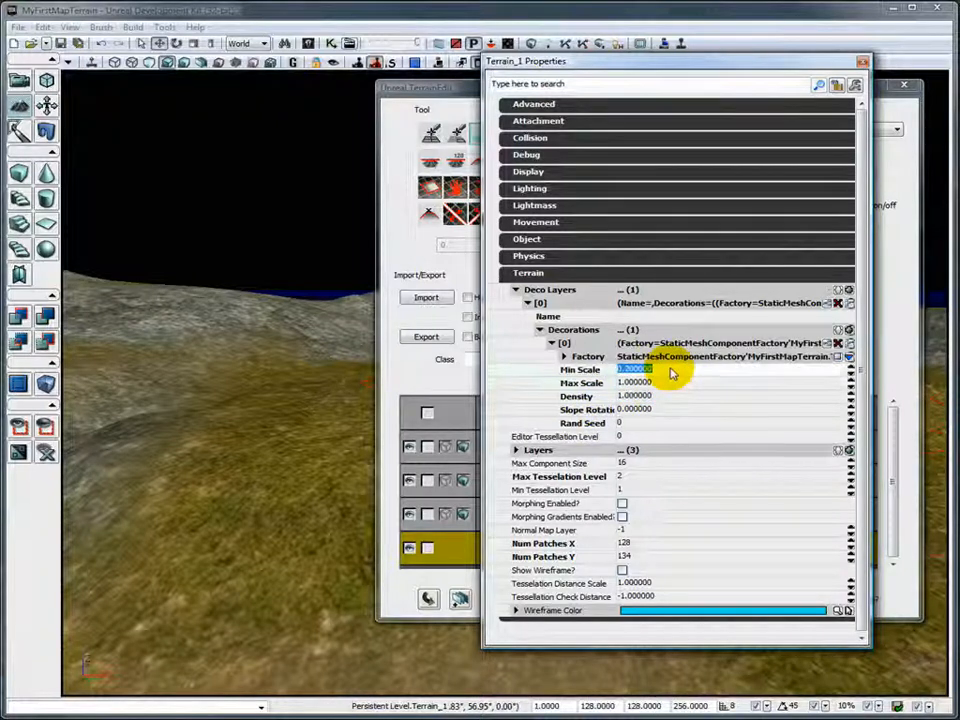
click(866, 62)
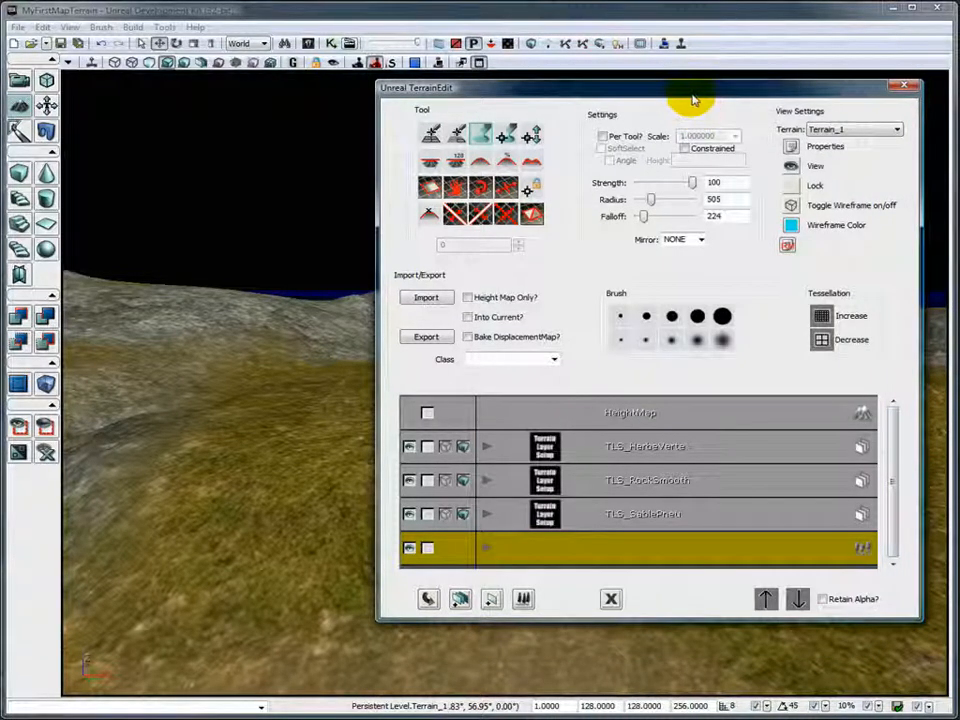
- Paint burnt trees from the decoration layer onto the grassy ground before the rocky hills, and thin them with erasing strokes
click(669, 547)
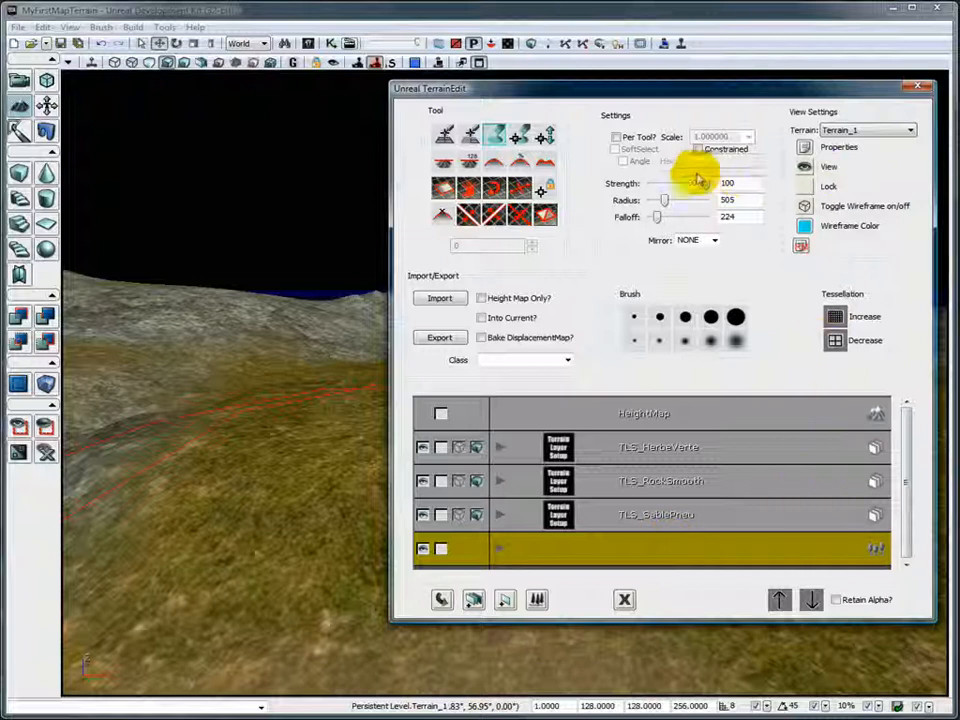
drag(583, 86, 938, 95)
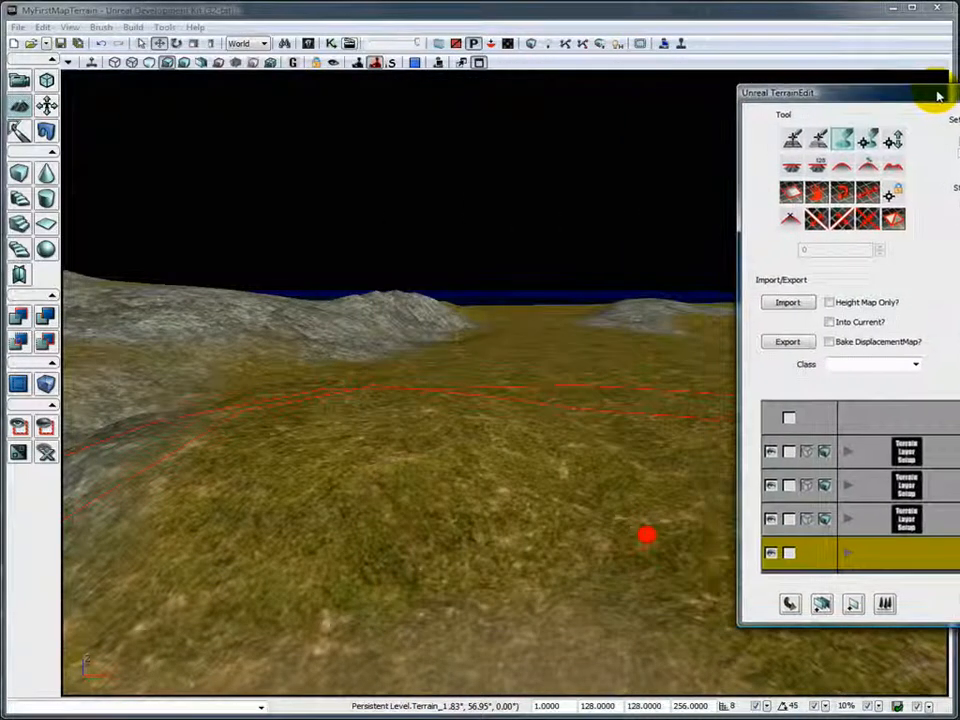
click(845, 140)
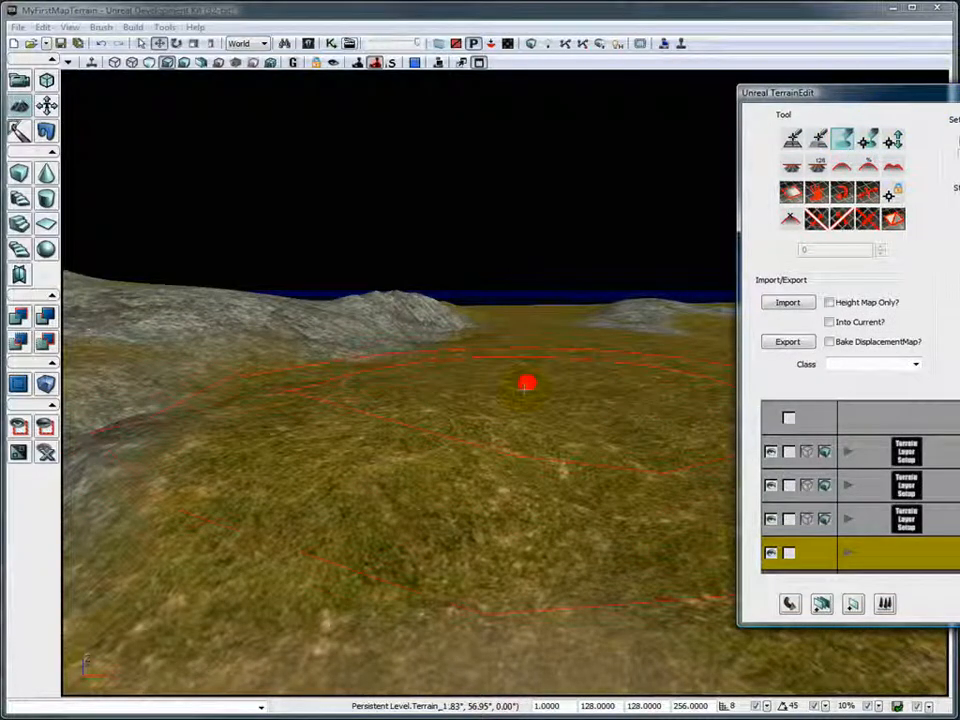
ctrl+drag(527, 385, 524, 390)
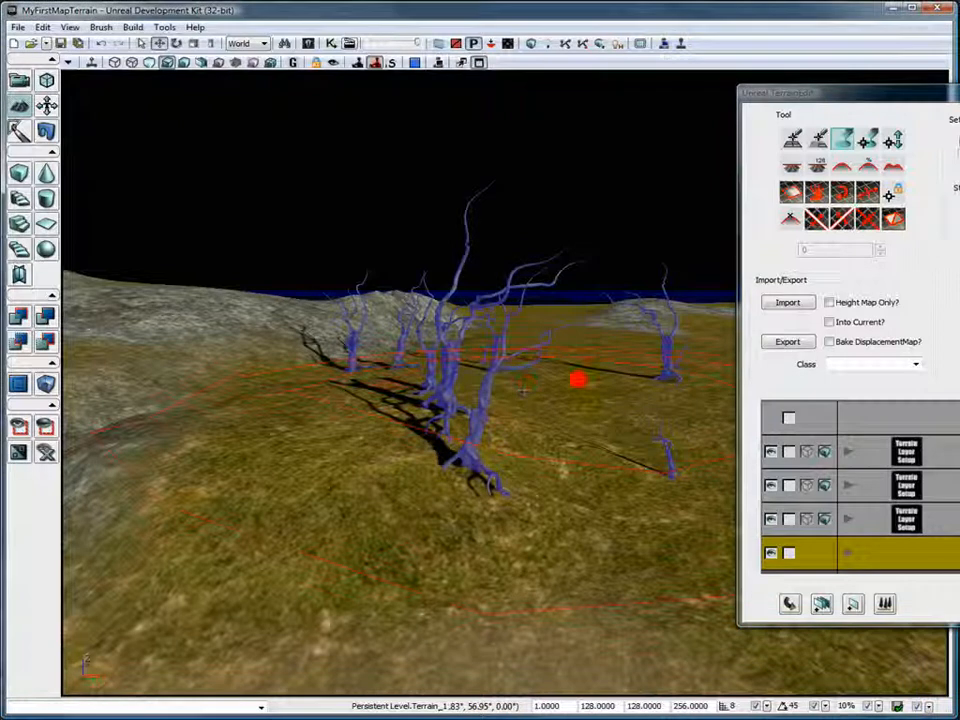
ctrl+right_click(670, 350)
mouse_move(540, 316)
ctrl+right_down()
mouse_move(461, 343)
mouse_move(407, 379)
mouse_move(446, 396)
ctrl+right_up()
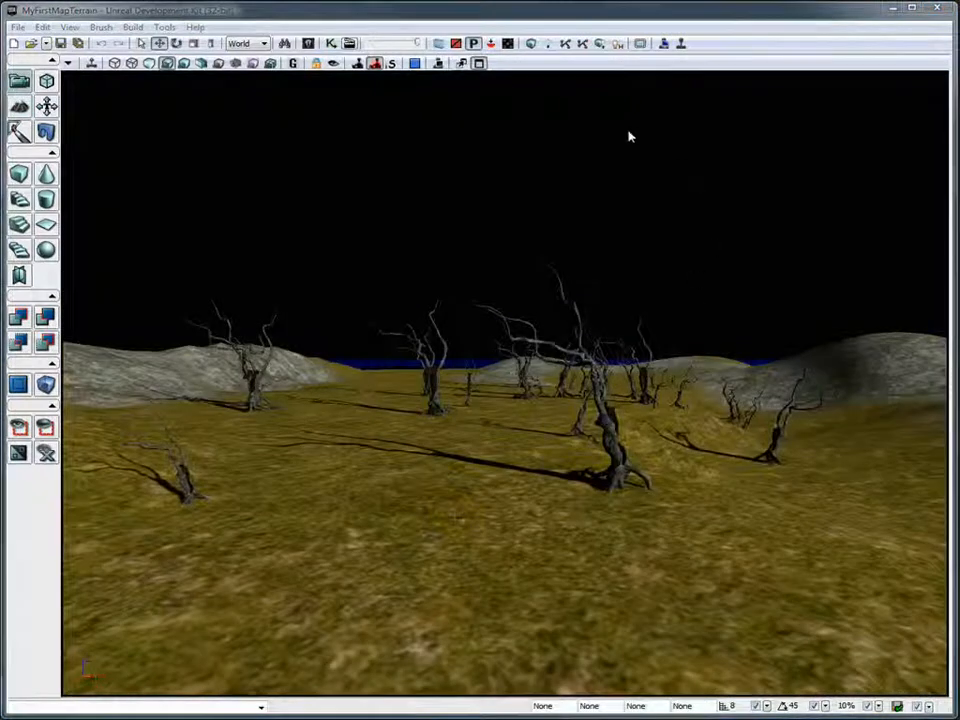
- Build the whole level and play it from the grassy ground, walking across the terrain among the burnt trees
click(600, 45)
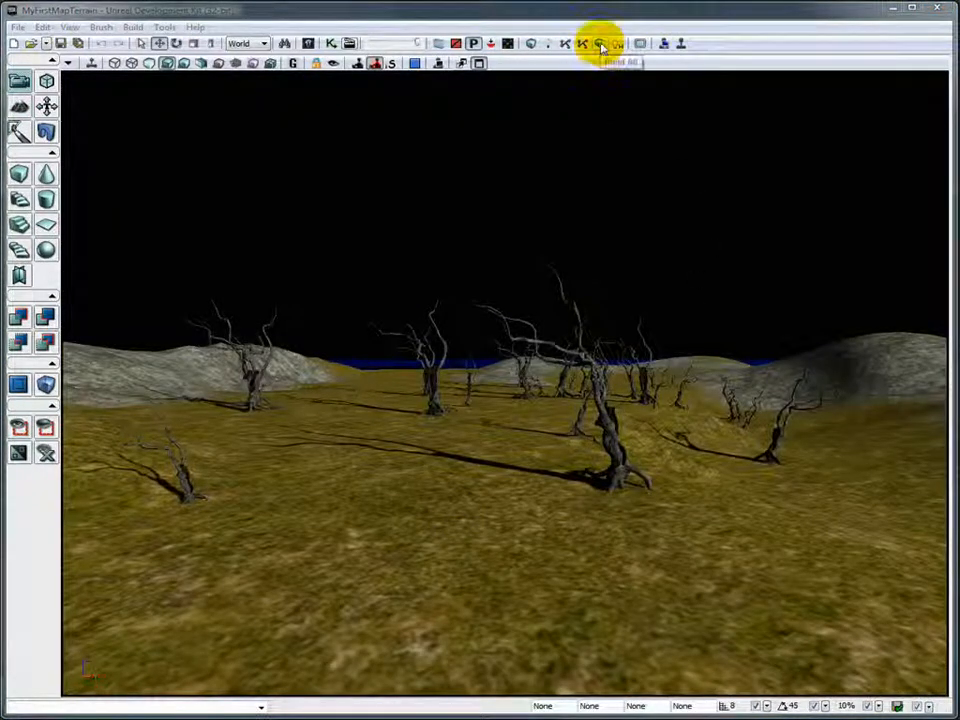
right_click(427, 462)
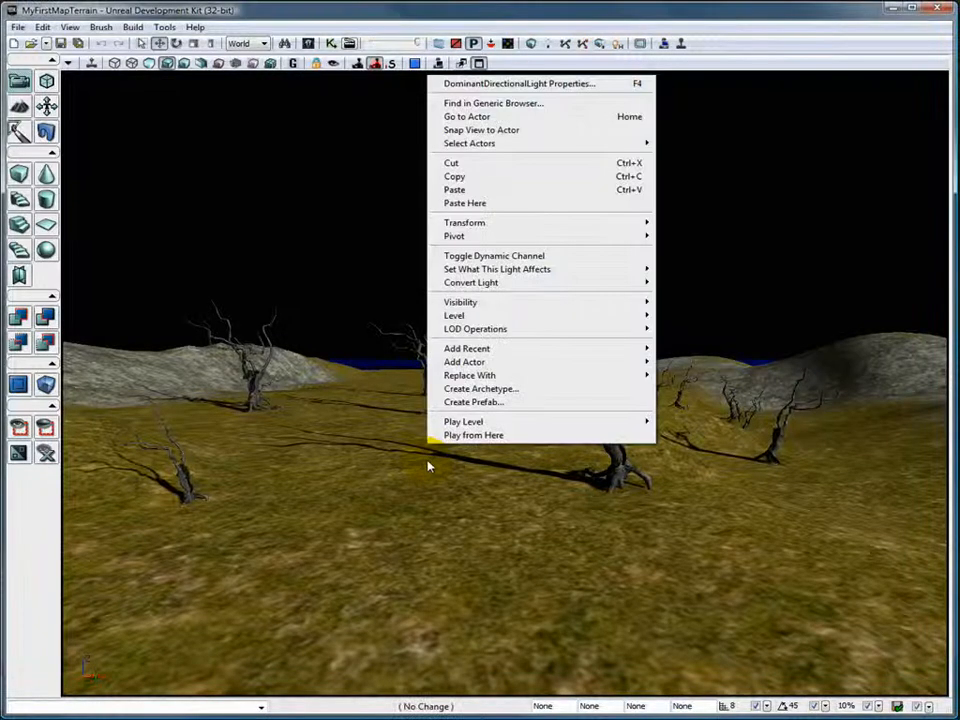
click(465, 436)
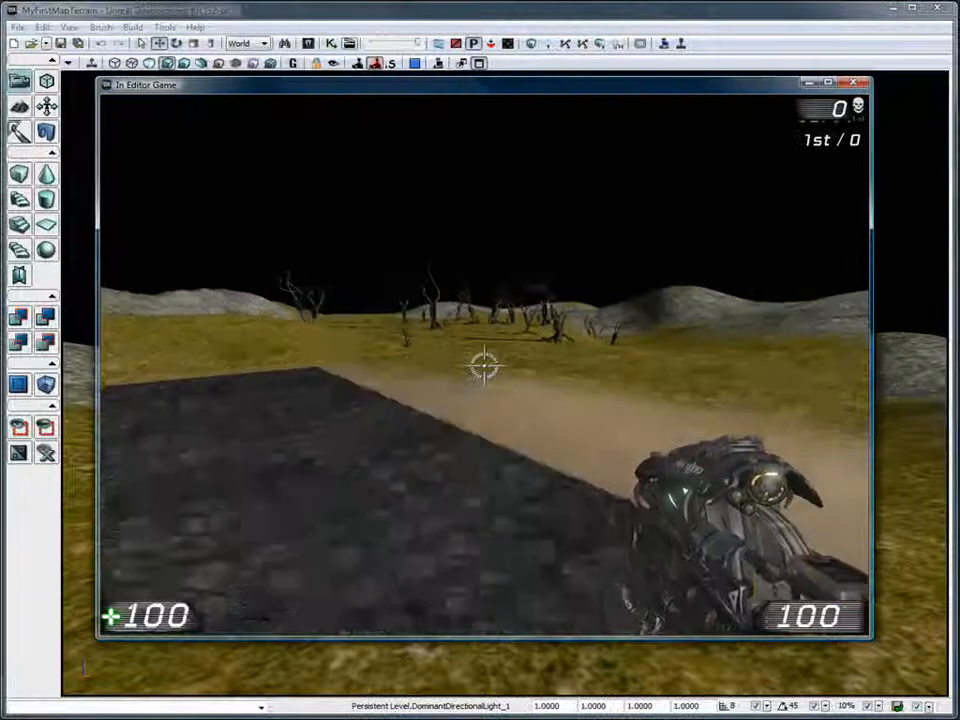
key(w)
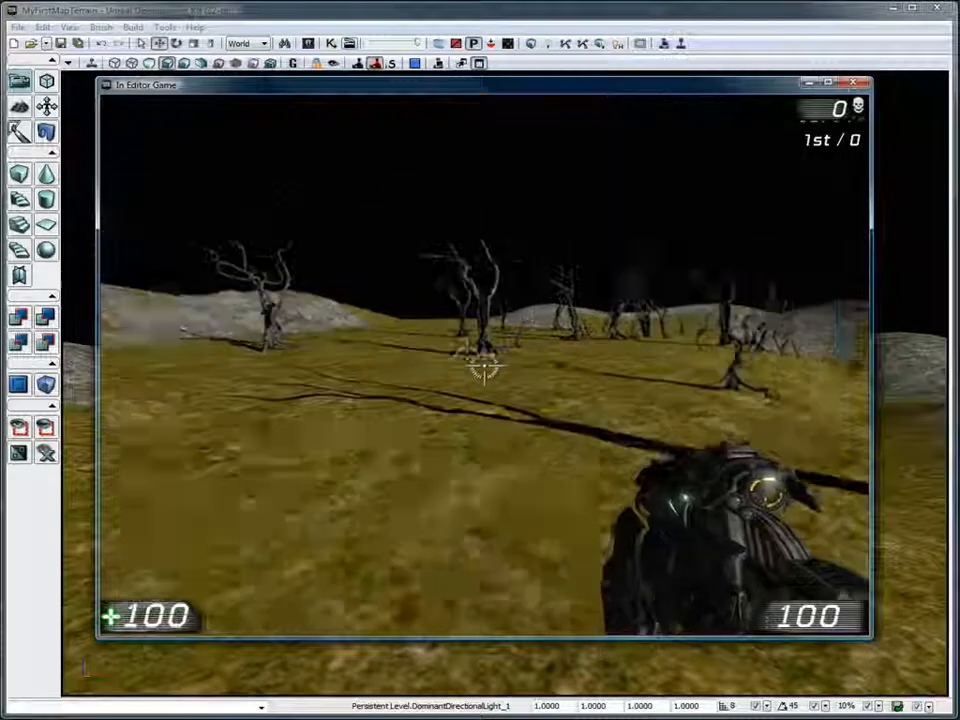
key(w)
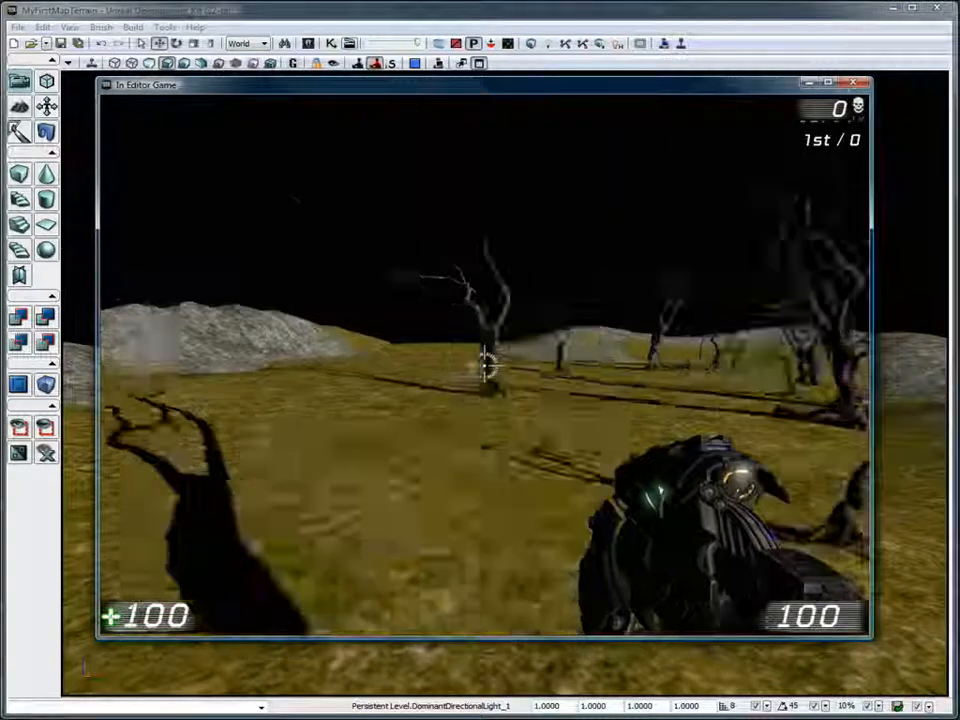
key(w)
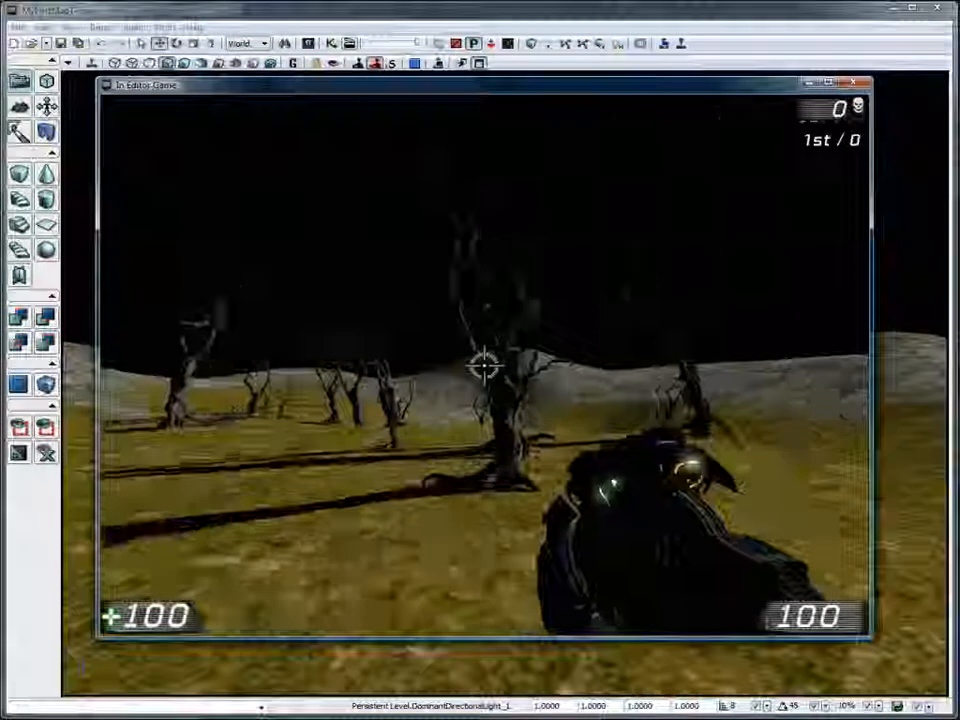
key(w)
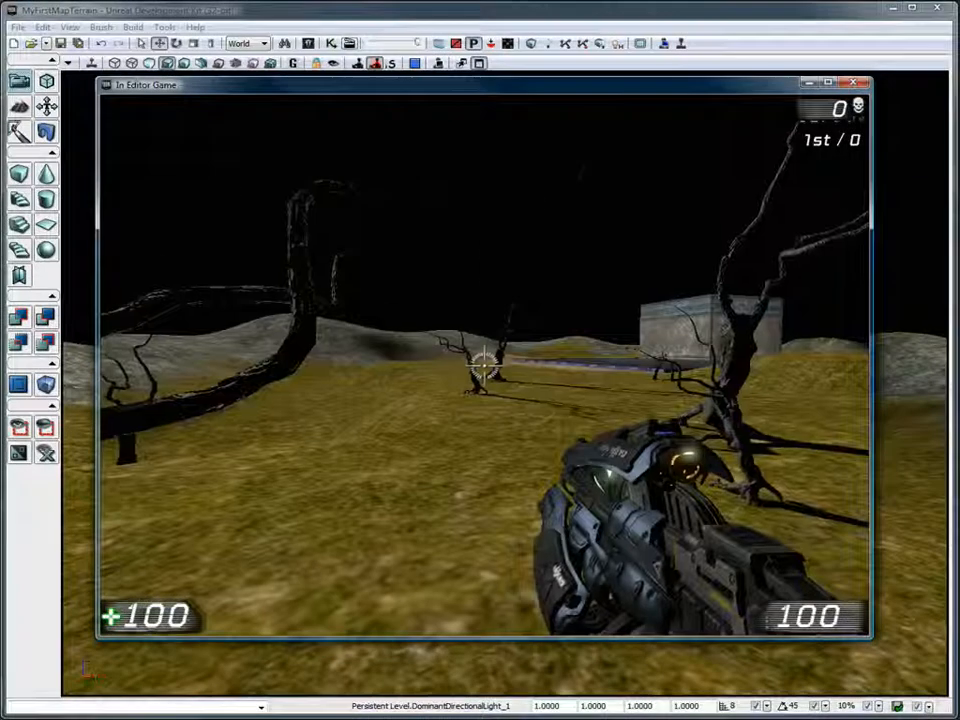